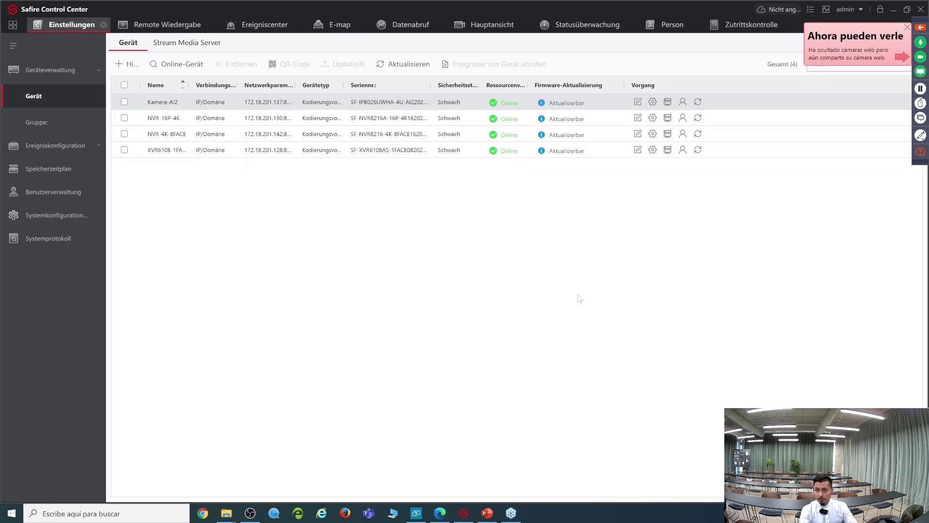
Step: Show the 33 online devices, tick and untick 192.168.1.64 and 192.0.0.65, and widen the Name column
click(171, 67)
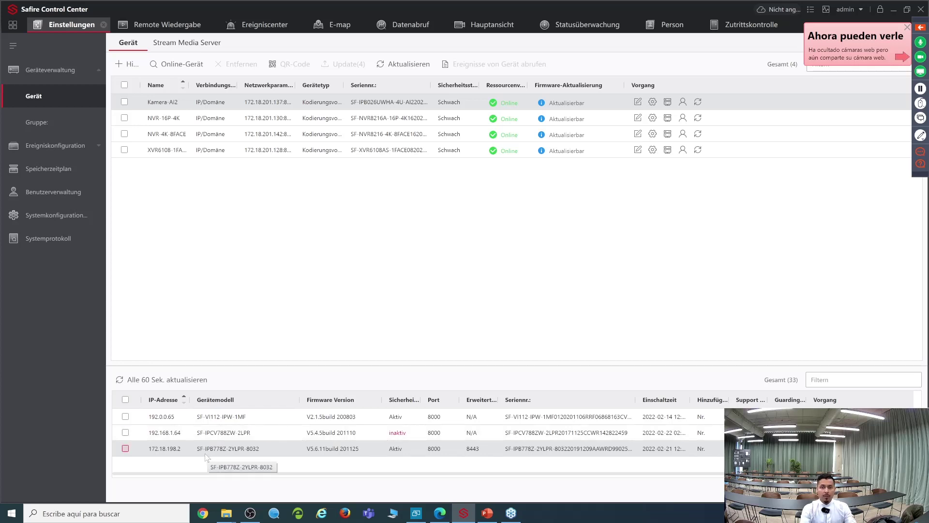
click(126, 432)
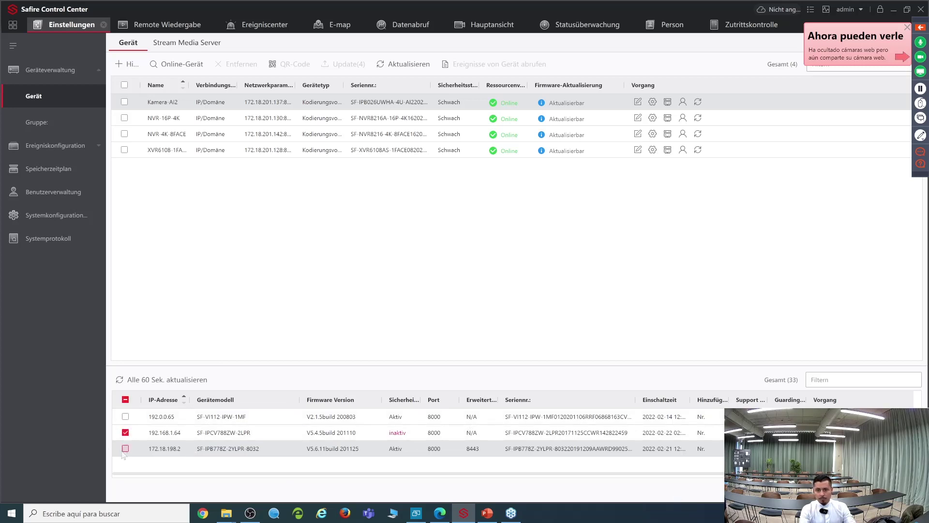
click(125, 432)
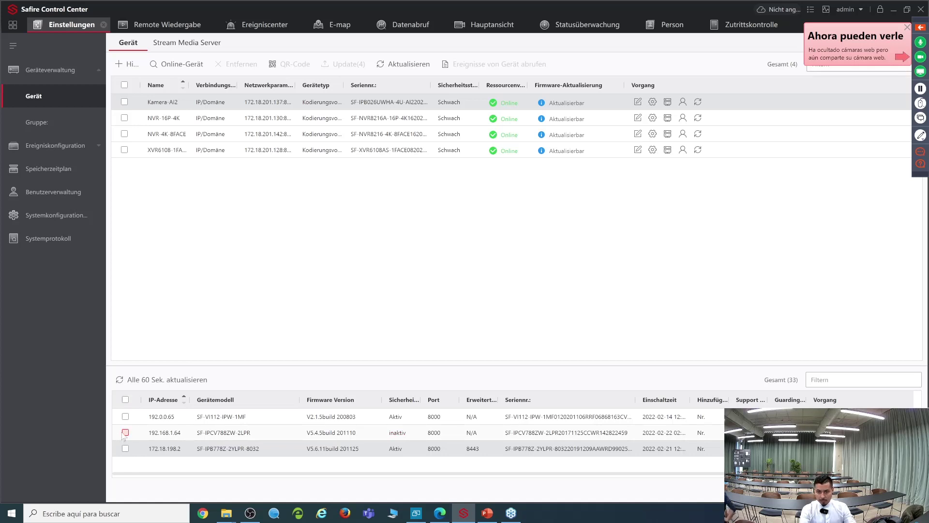
click(125, 417)
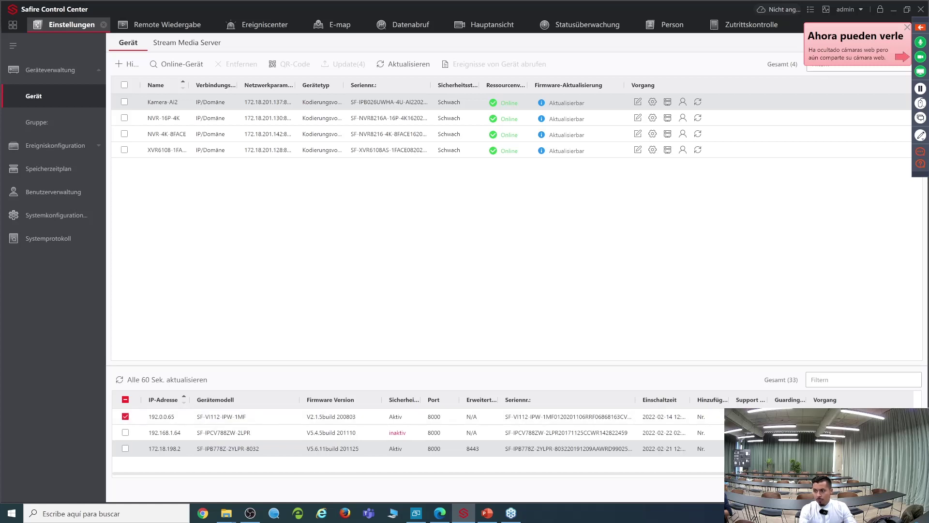
click(126, 417)
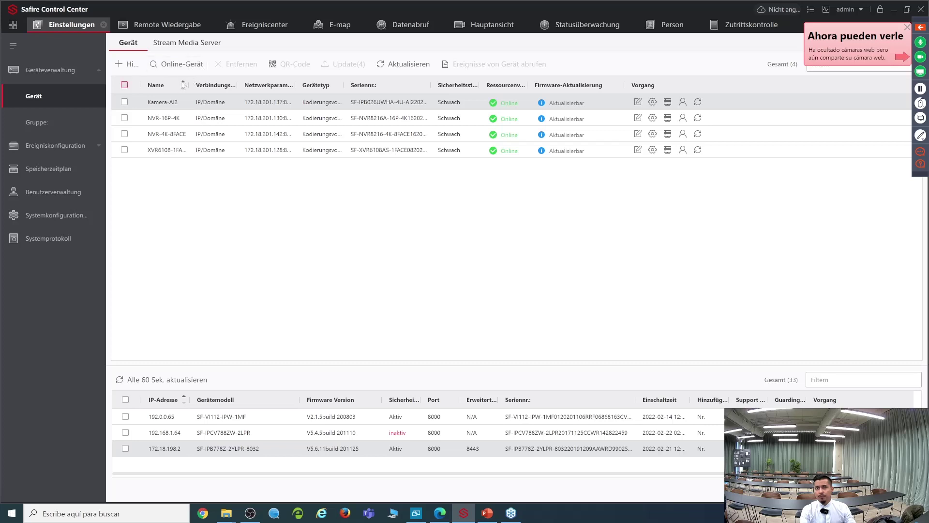
drag(188, 85, 208, 85)
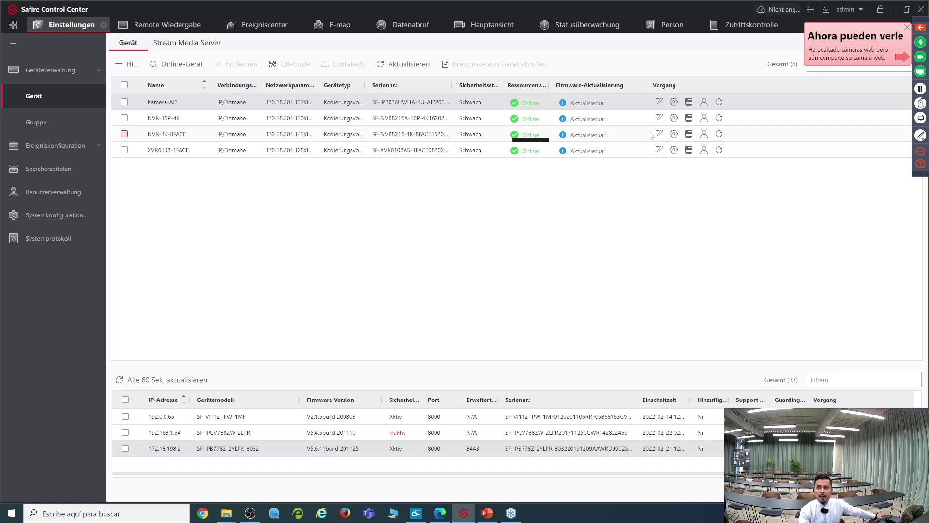
click(674, 151)
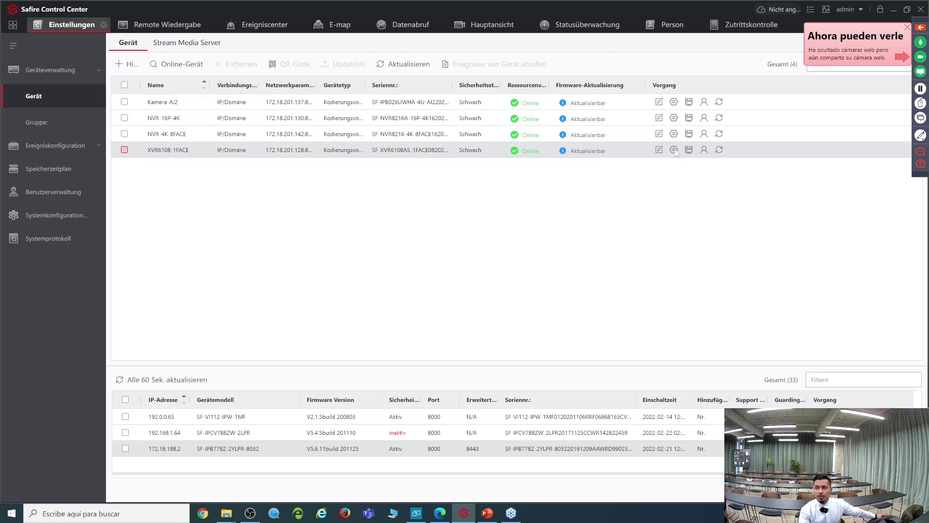
click(674, 150)
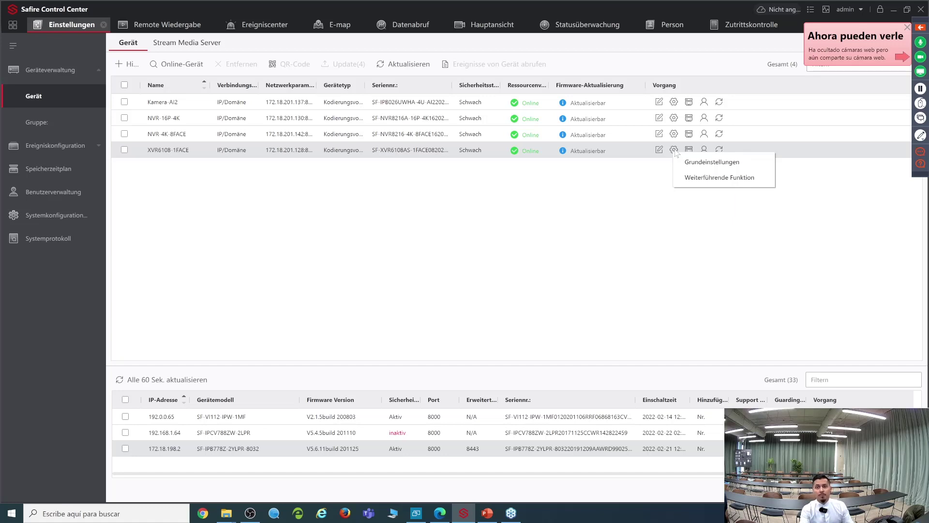
click(209, 228)
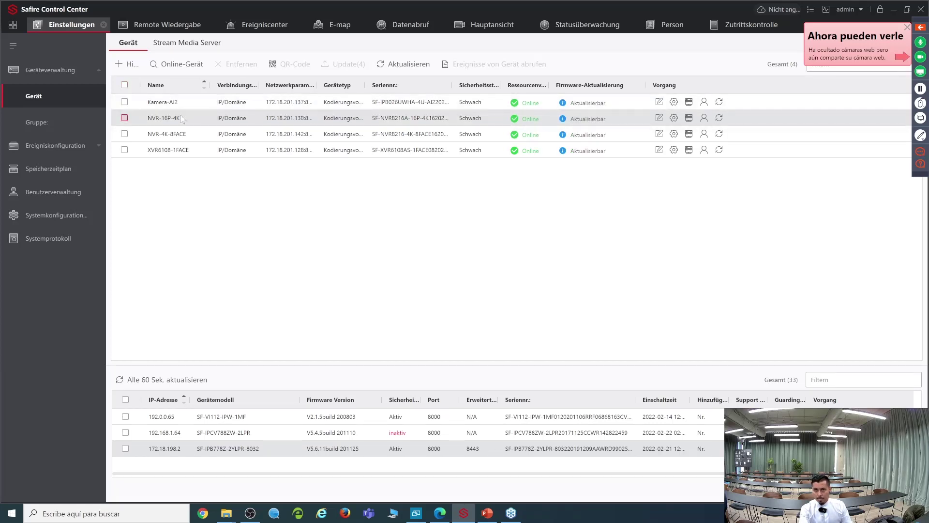
mouse_move(674, 120)
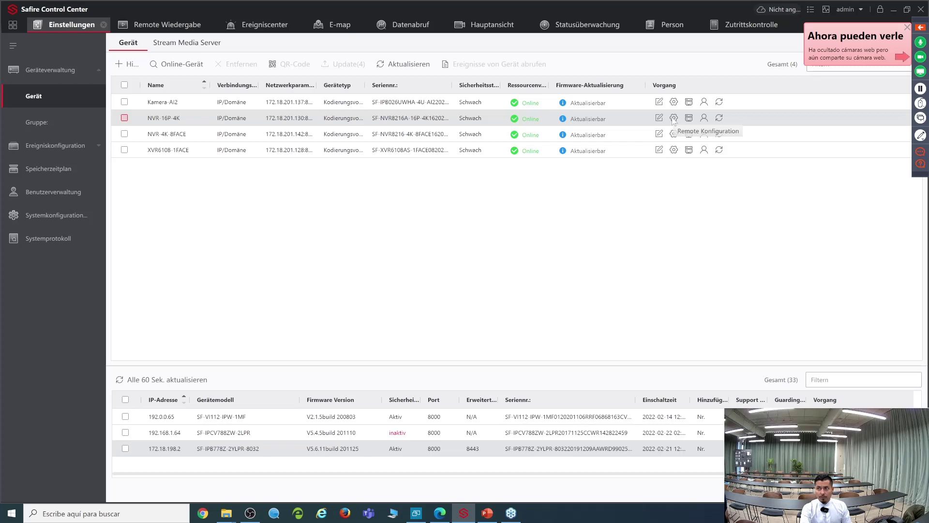
Step: Open NVR-16P-4K's Grundeinstellungen configuration and enlarge the Configuration window taller and wider
click(674, 119)
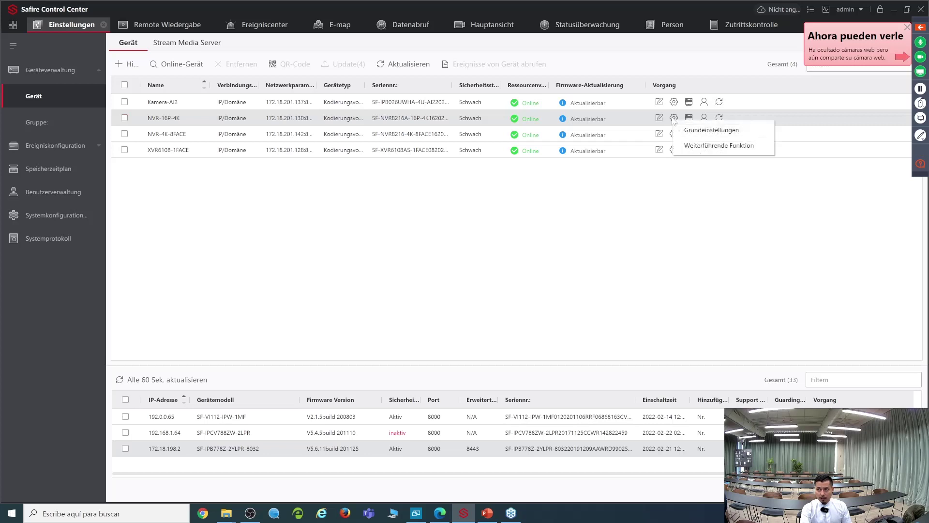
click(707, 134)
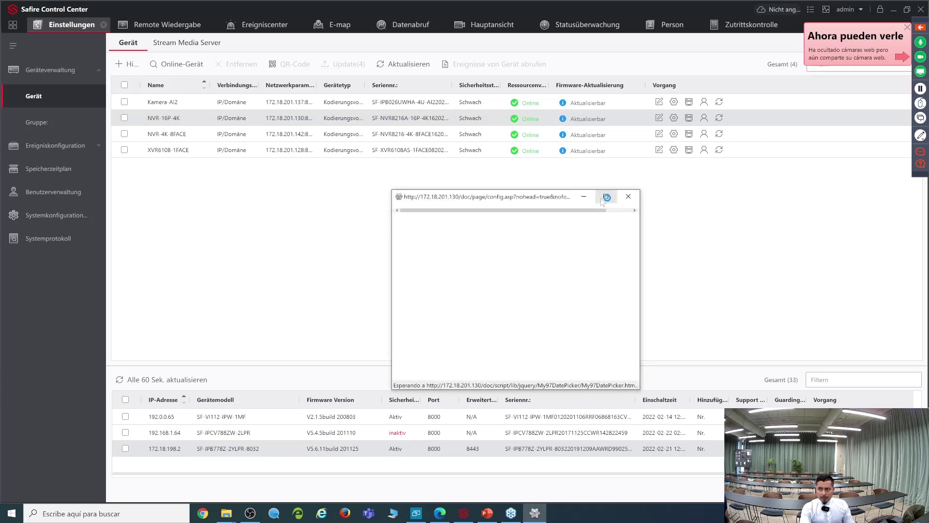
drag(391, 277, 174, 276)
click(481, 200)
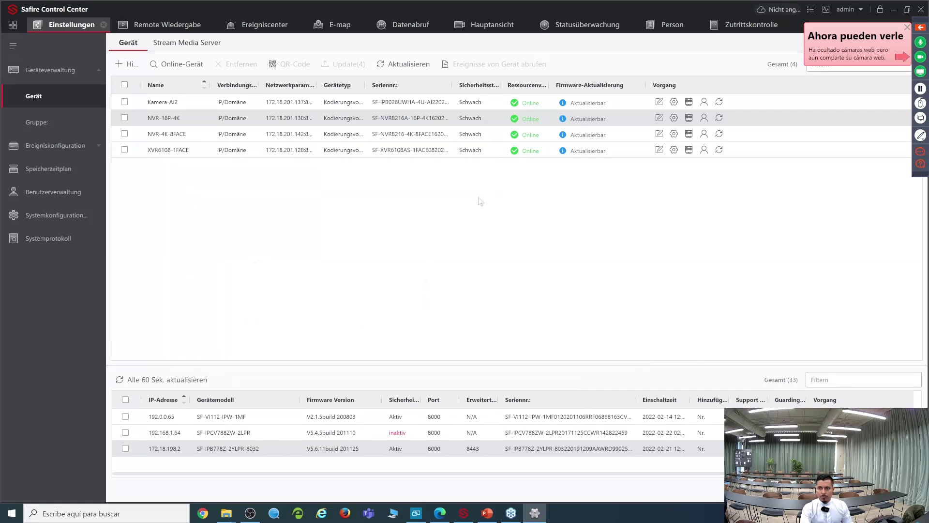
click(533, 512)
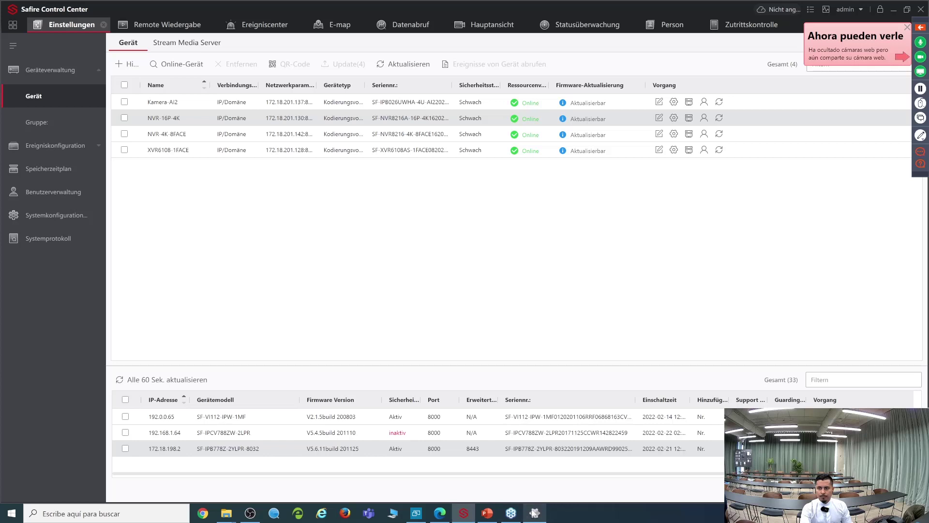
drag(444, 190, 444, 98)
drag(641, 254, 704, 253)
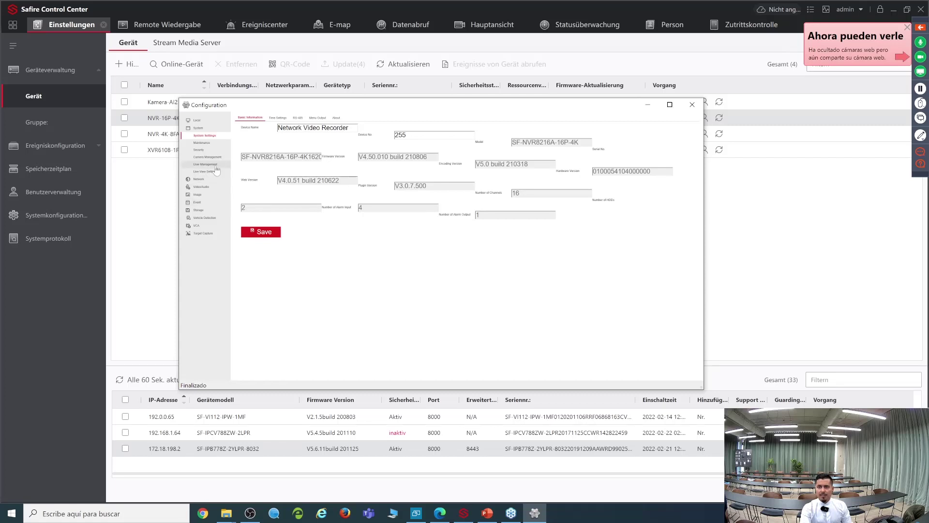
Step: Check the Maintenance page, declining the plug-in update, then the Camera Management IP Camera list
click(203, 143)
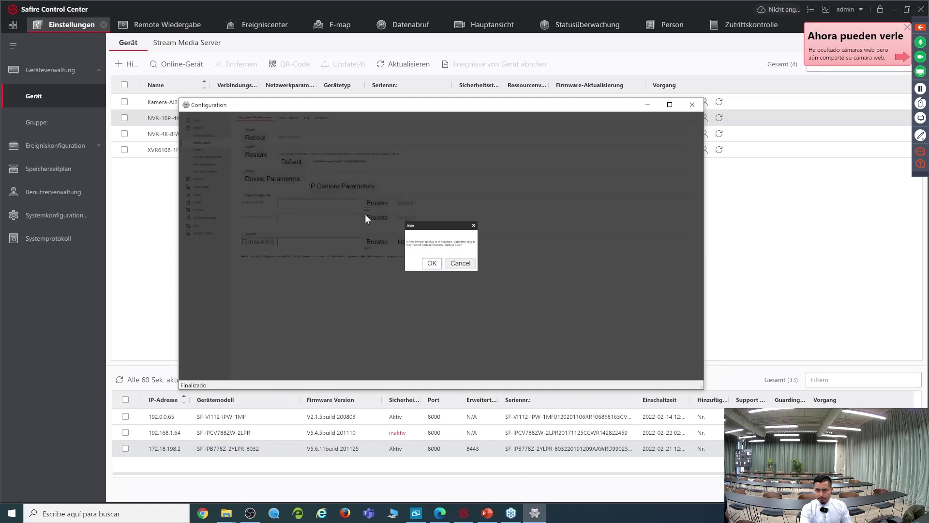
click(460, 262)
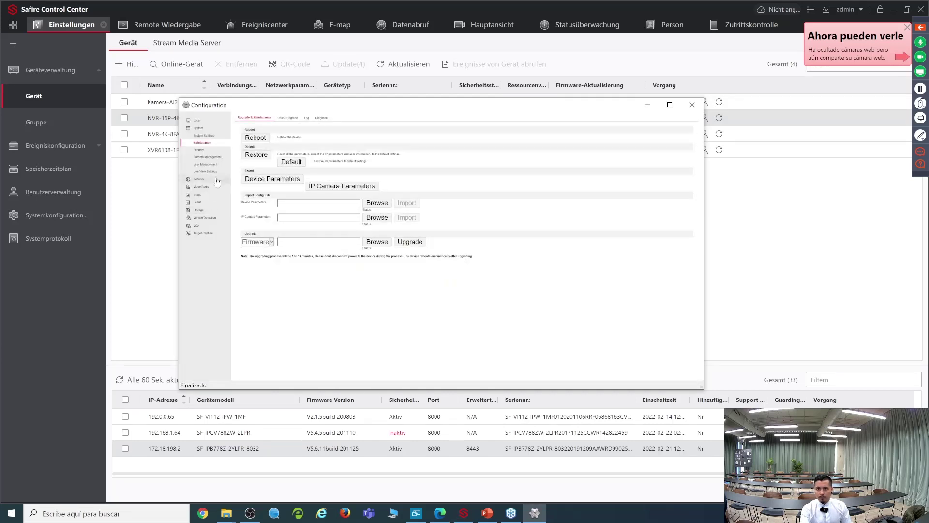
click(216, 157)
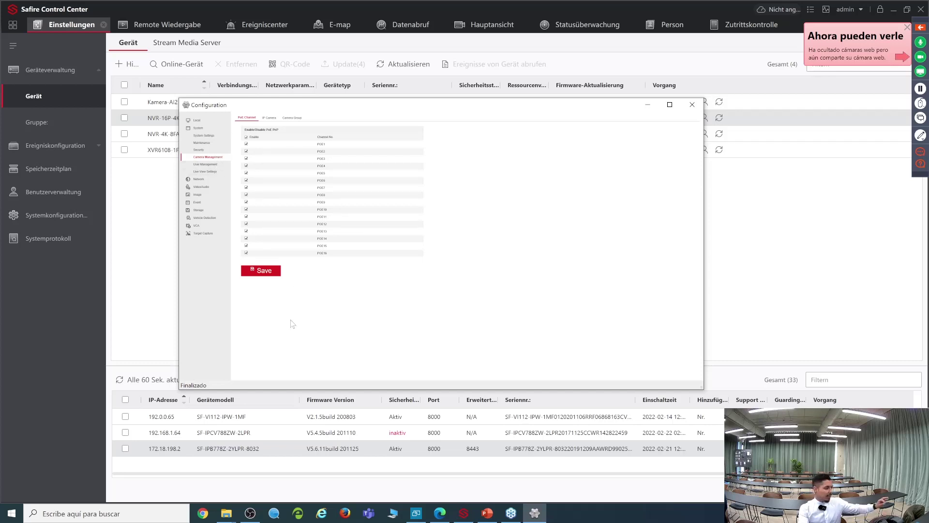
click(270, 118)
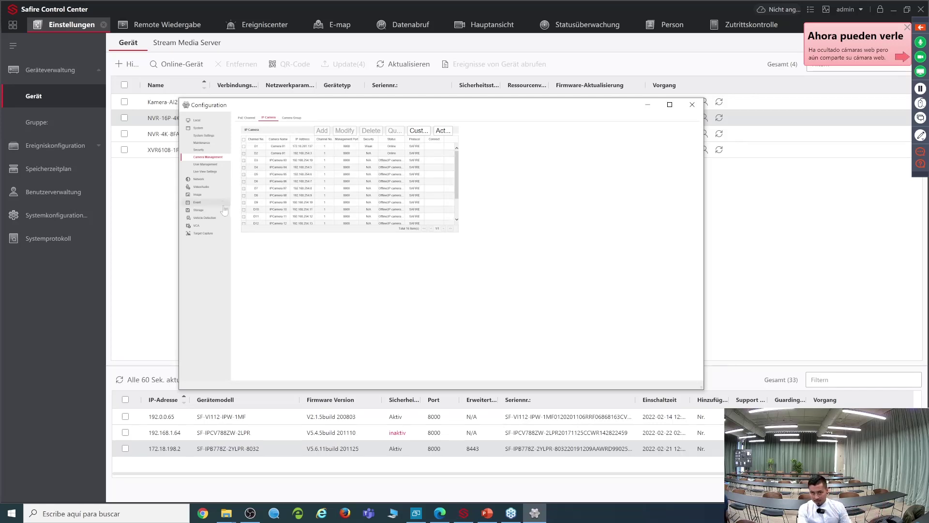
Step: Review Network Basic and Advanced > Other settings, then close the Configuration window
click(198, 180)
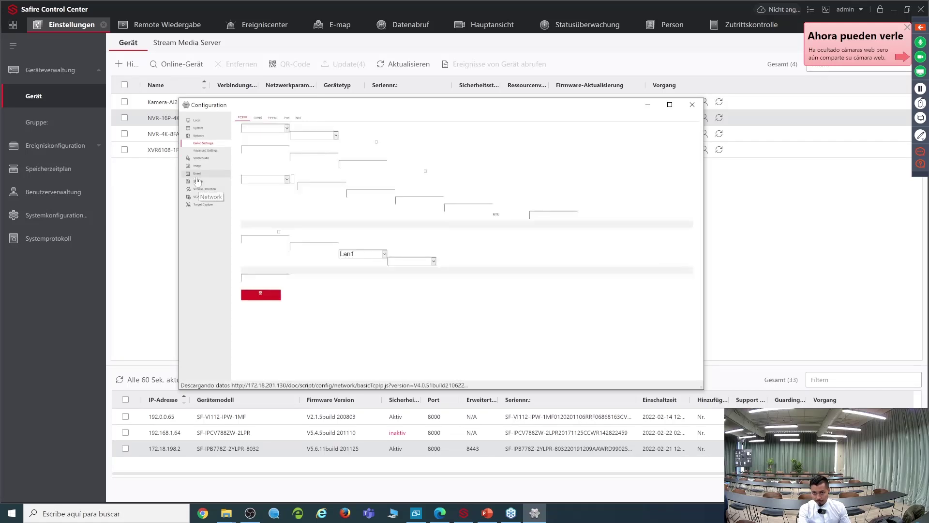
click(204, 151)
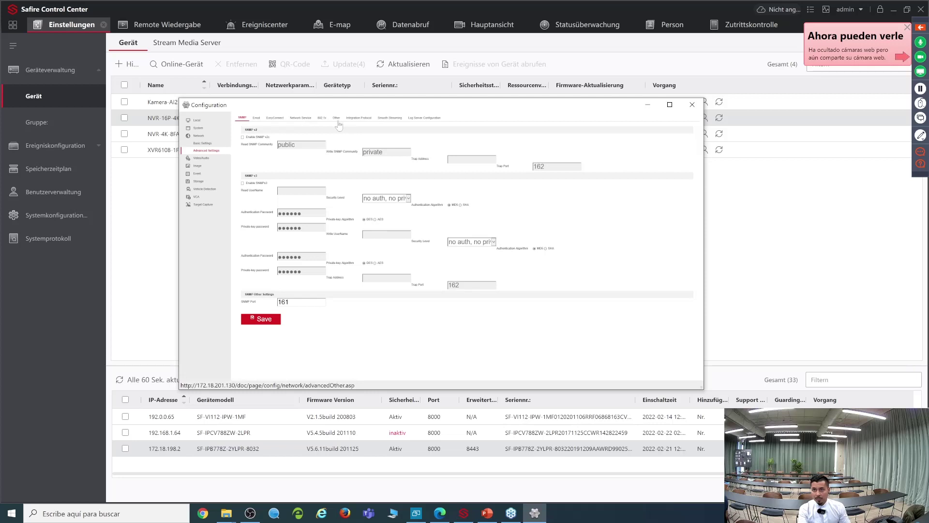
click(335, 121)
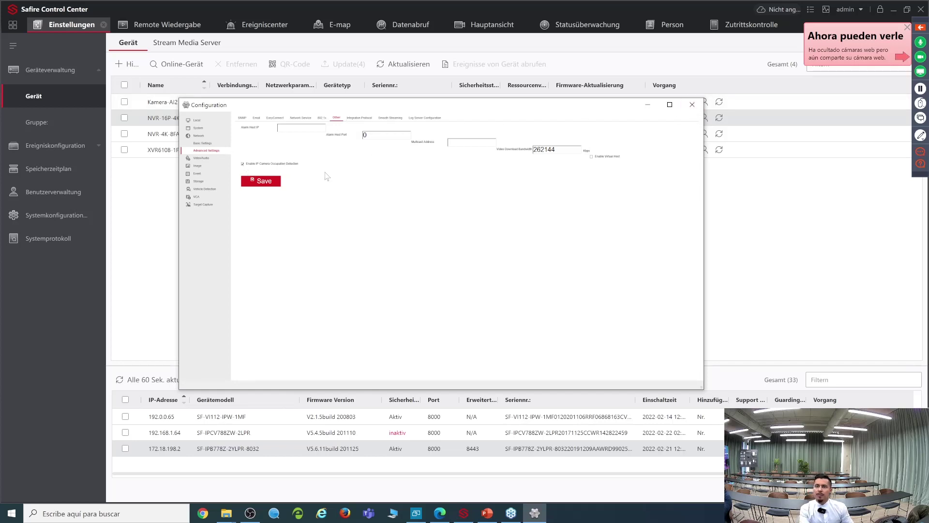
click(203, 143)
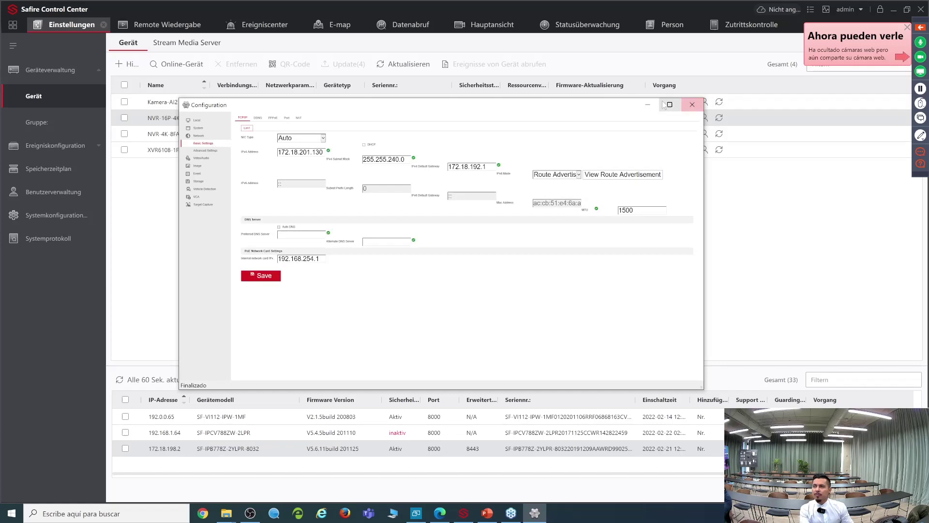
click(692, 104)
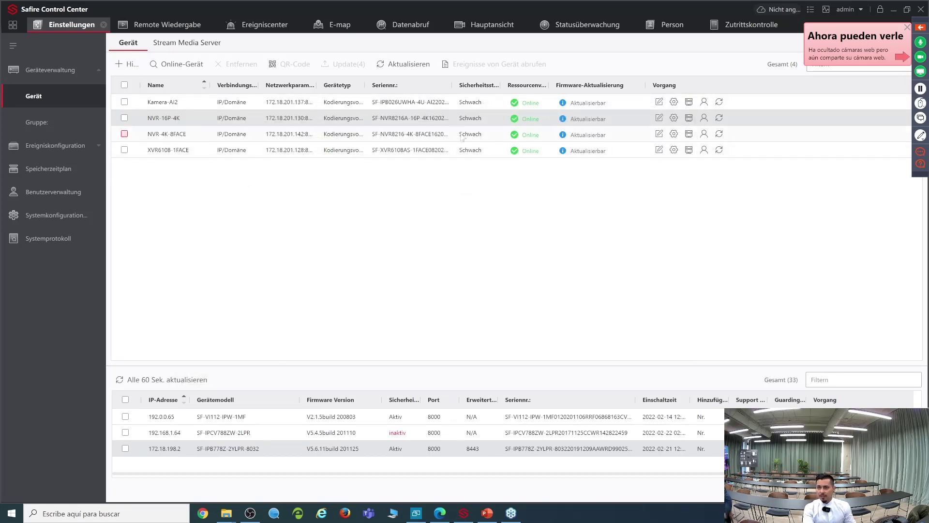
Step: Open Internet Explorer and switch it between maximized, windowed and minimized
click(322, 514)
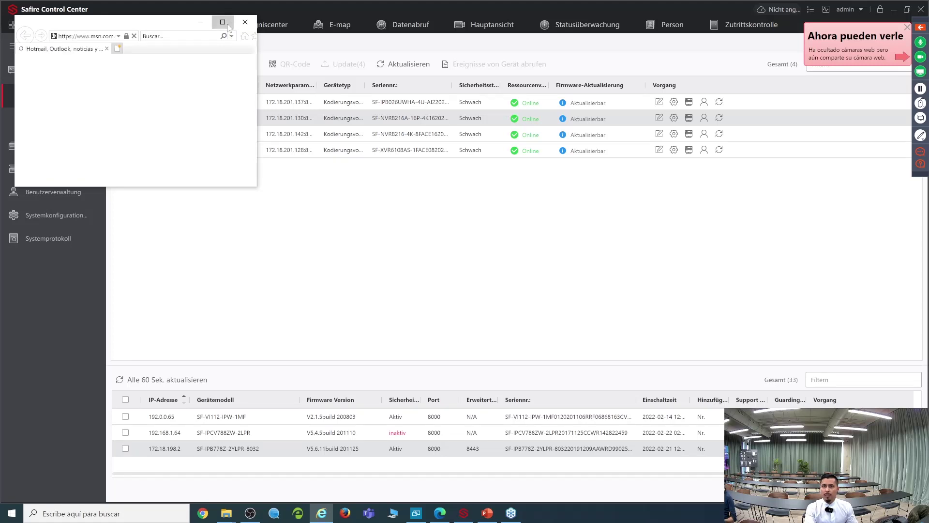
click(227, 25)
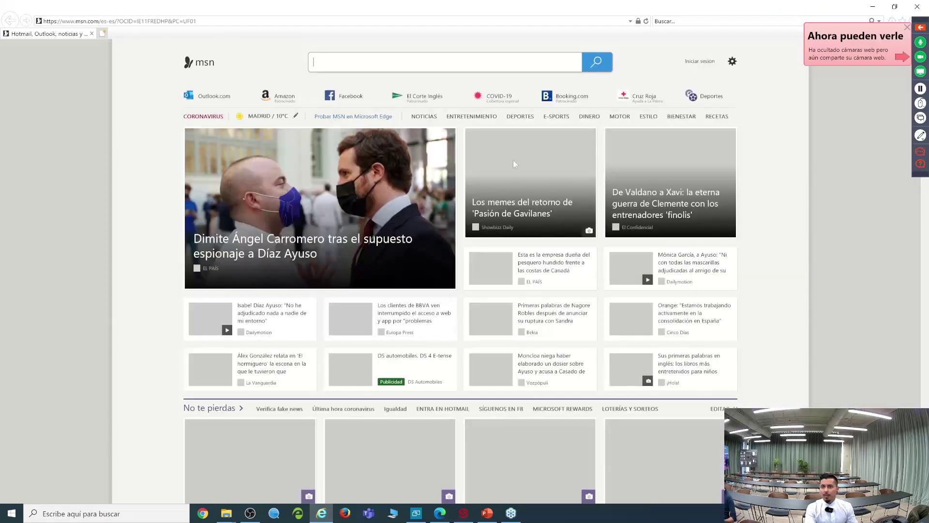
click(209, 22)
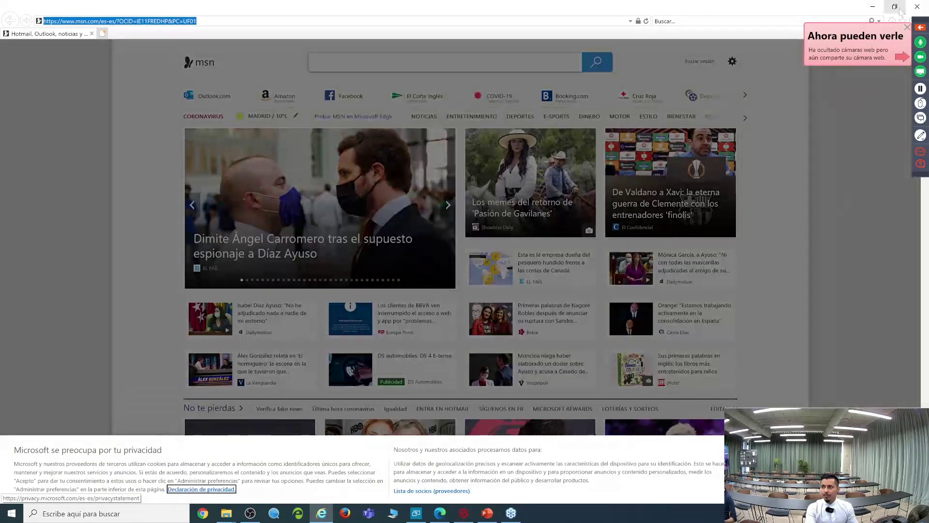
click(894, 6)
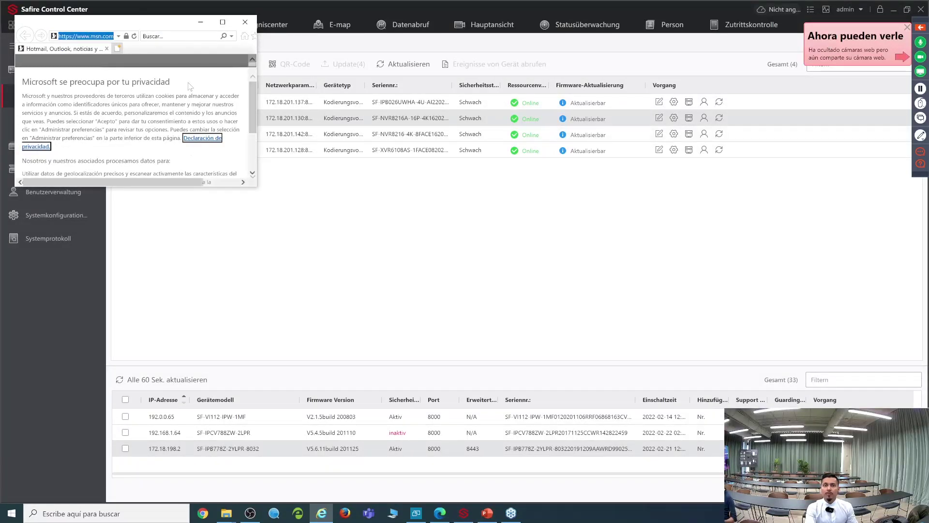
click(222, 22)
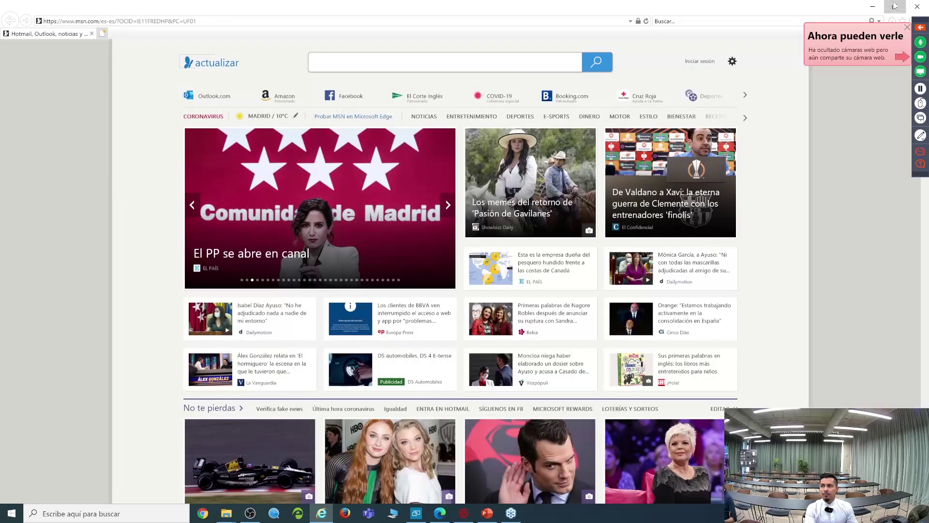
click(873, 6)
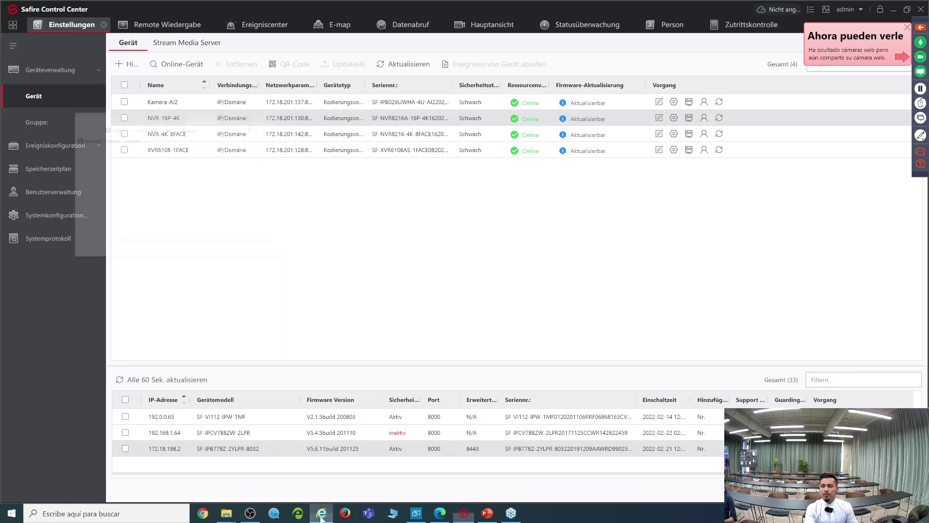
Step: Restore the browser to the screen centre and type 1 to list the recent 172.18.201 addresses
click(321, 517)
drag(171, 24, 482, 177)
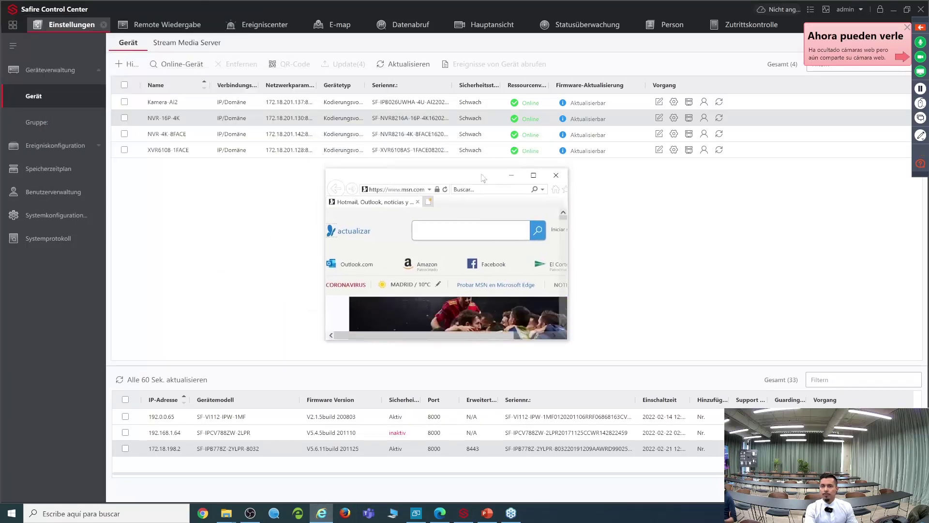
click(399, 193)
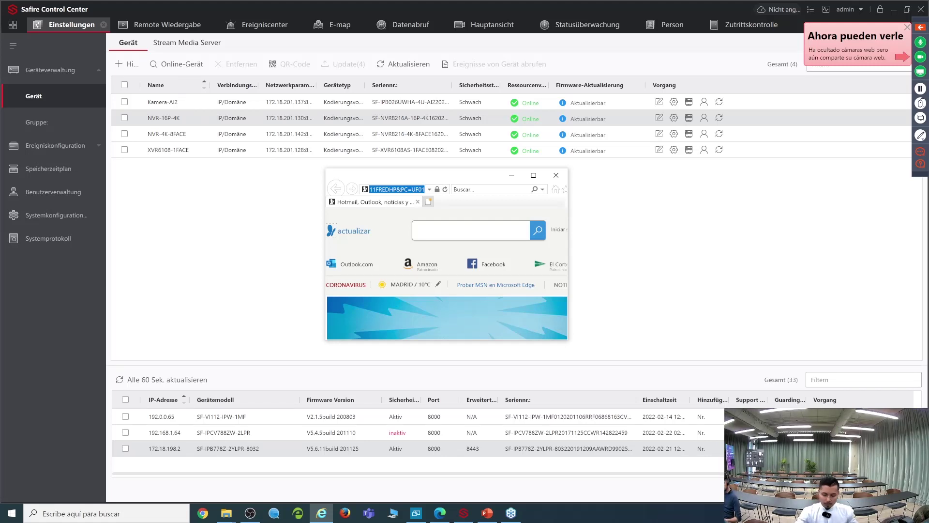
text(172.18.201.142/)
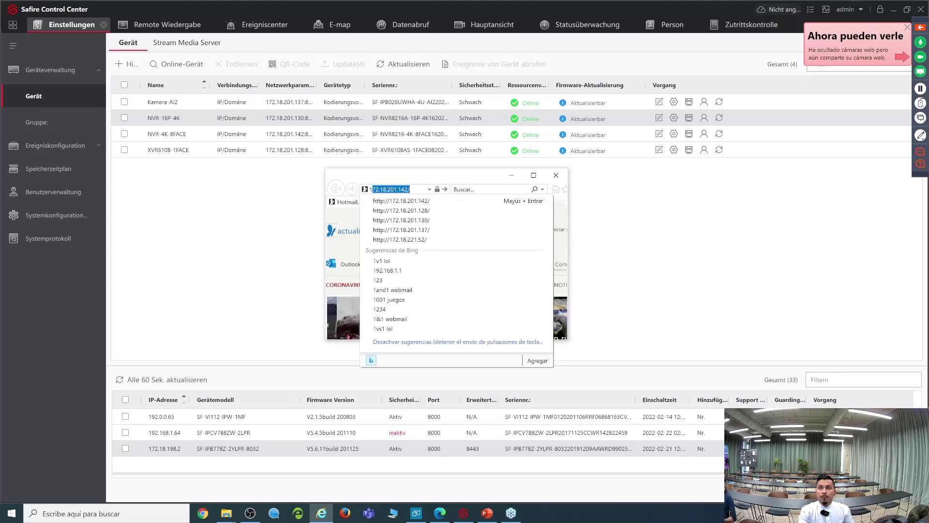
click(411, 220)
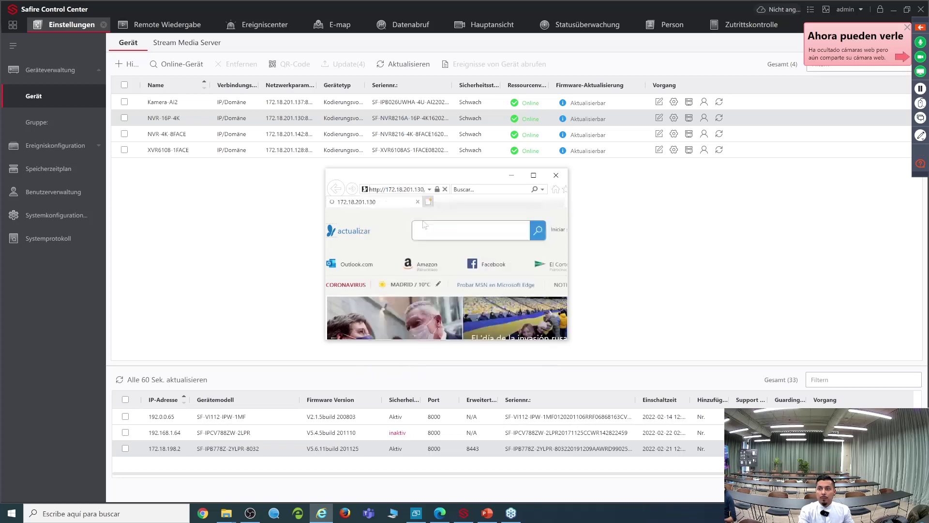
click(533, 175)
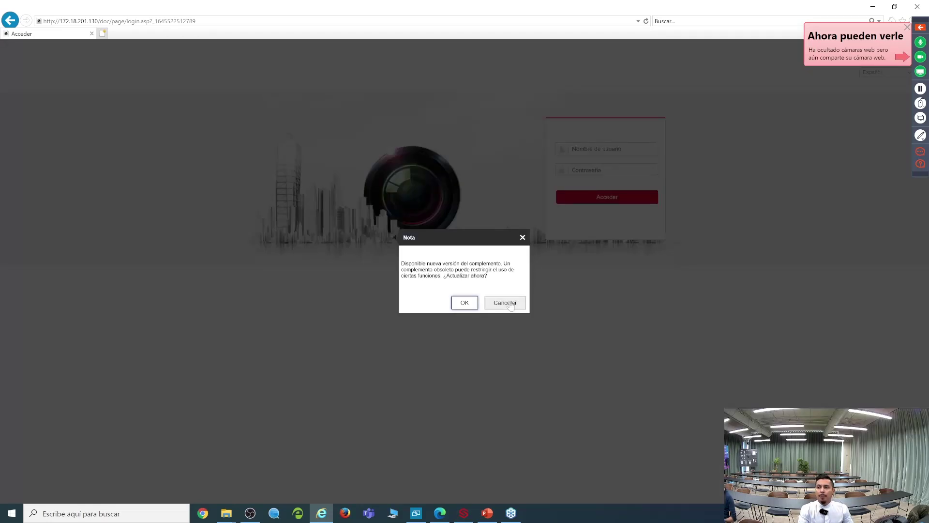
click(505, 303)
click(613, 148)
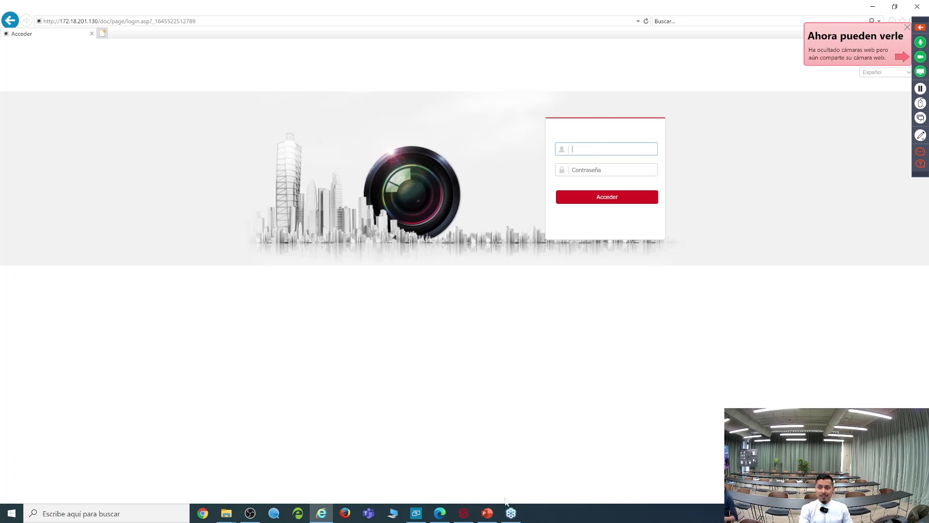
Step: Glance at NVR-16P-4K's options in Safire, then log into the NVR page as admin
click(465, 514)
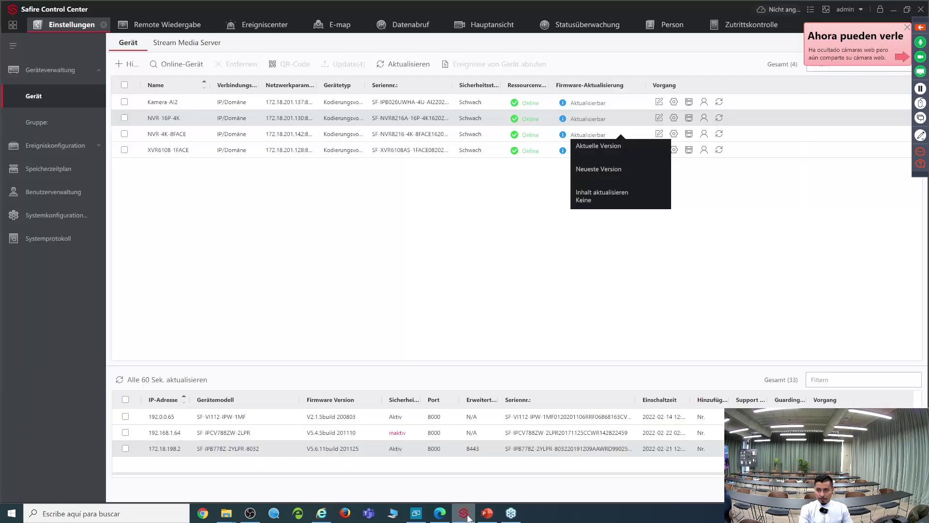
click(673, 118)
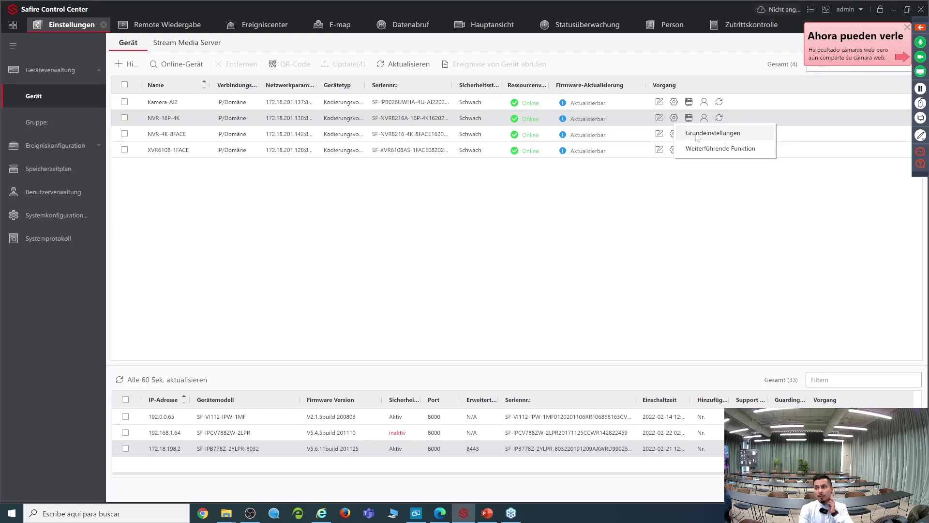
click(894, 15)
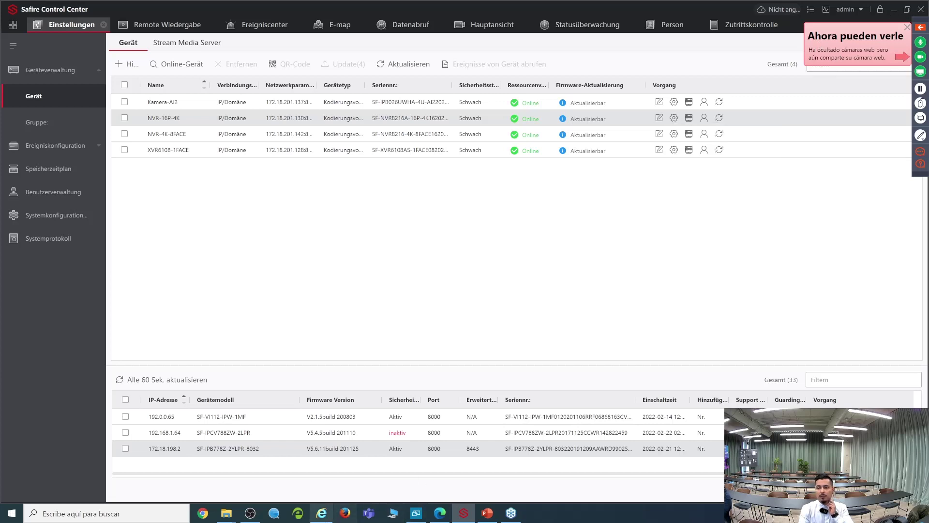
click(322, 513)
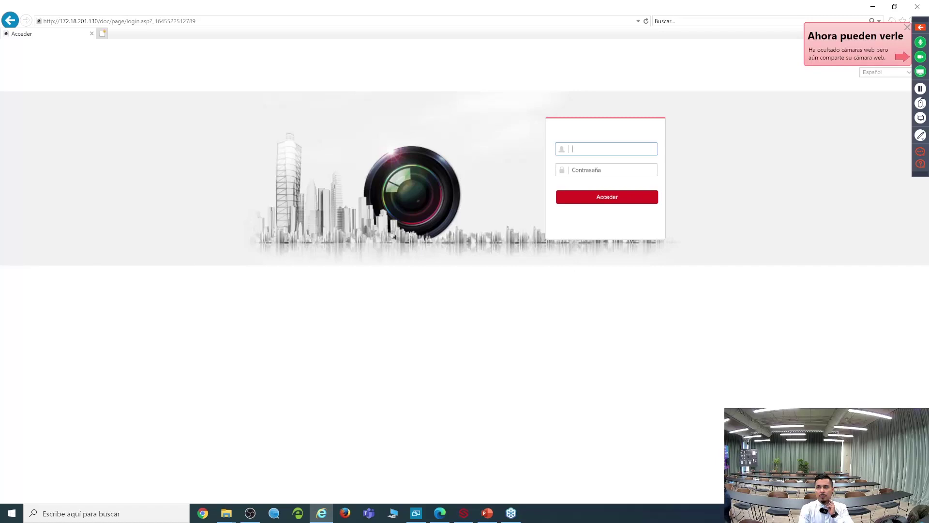
text(admin)
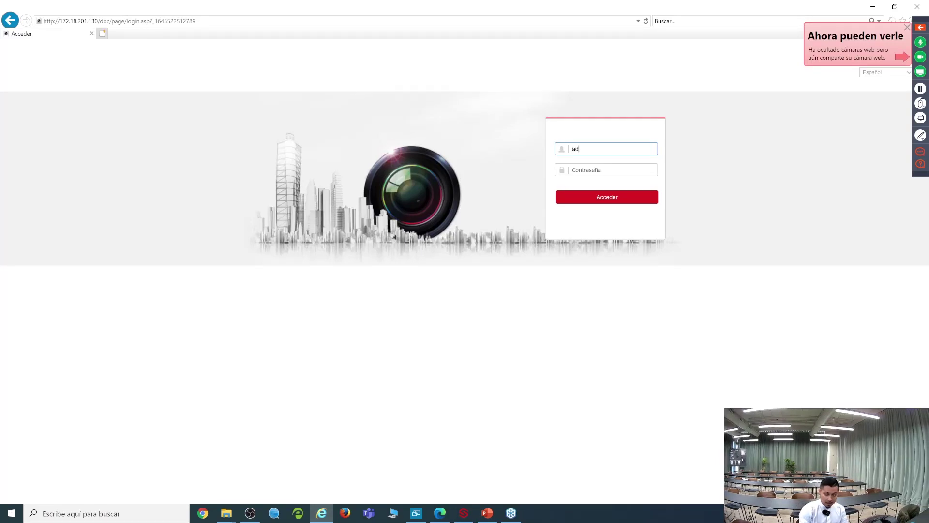
click(612, 170)
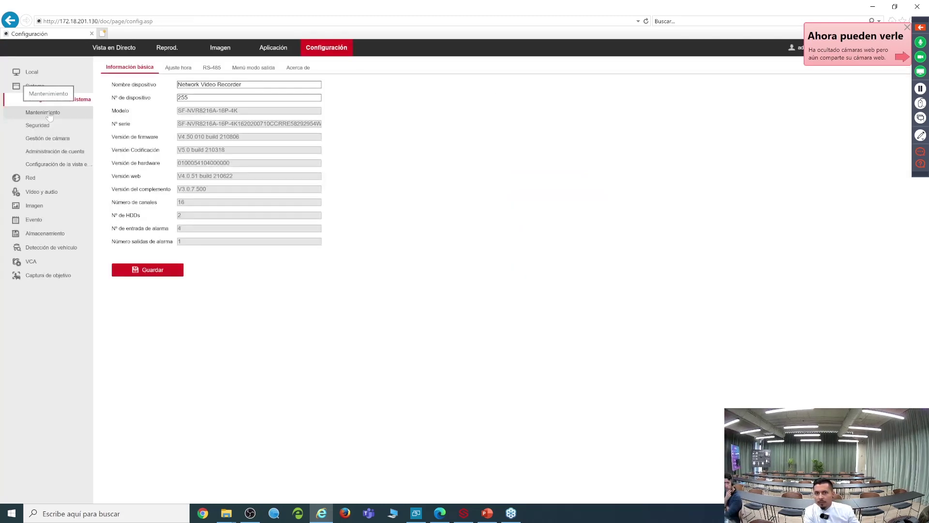
click(49, 138)
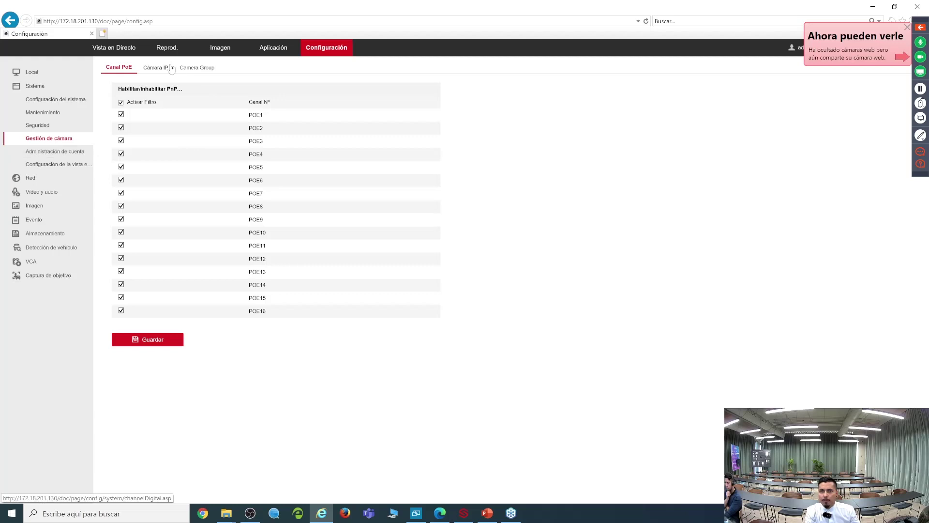
Step: Review the NVR's Cámara IP list and Red > Ajustes avanzados > Otros, then restore the window
click(155, 69)
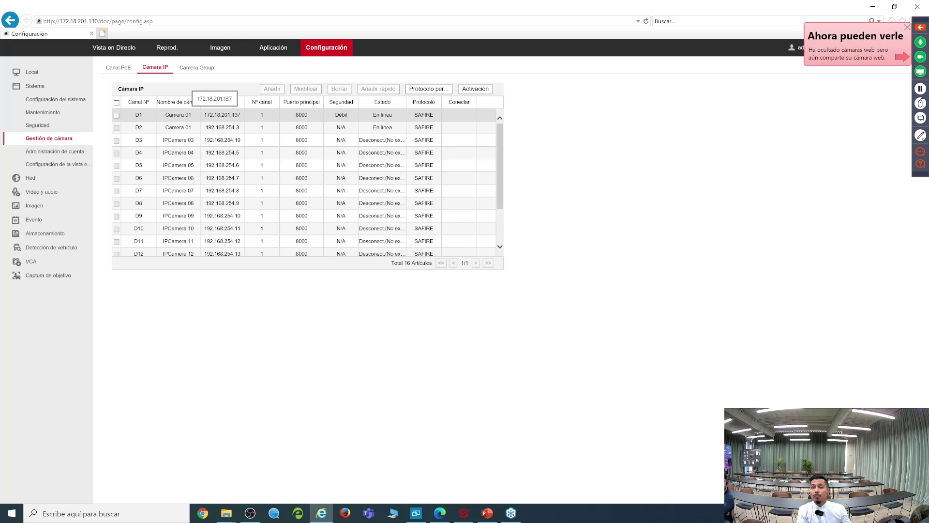
click(41, 178)
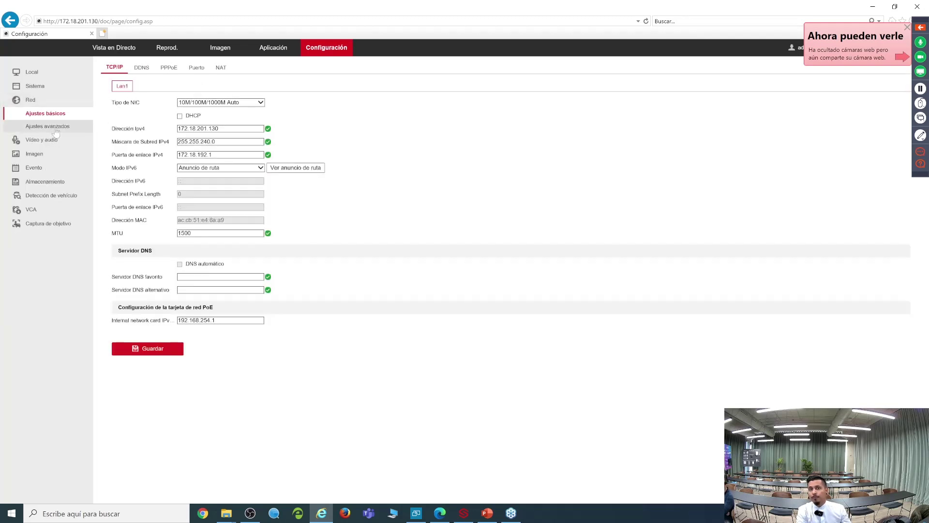
click(80, 126)
click(281, 67)
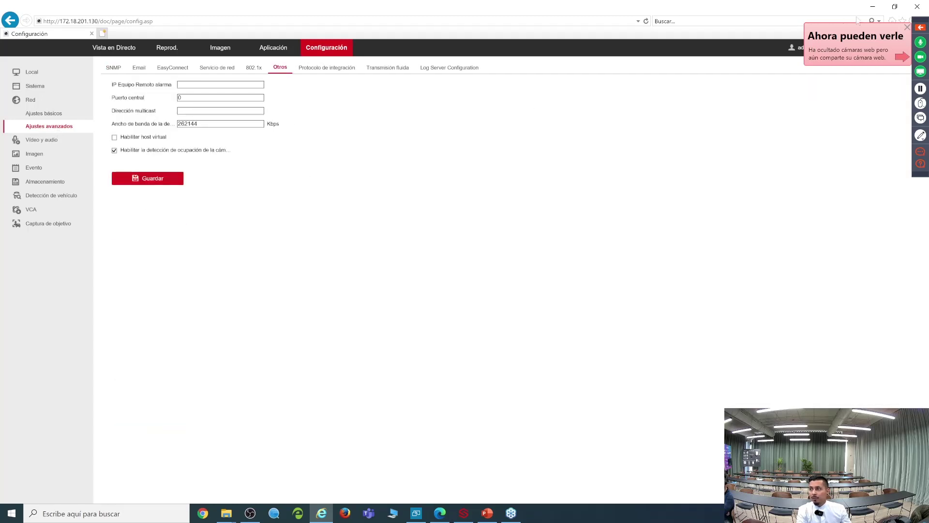
drag(663, 10, 658, 140)
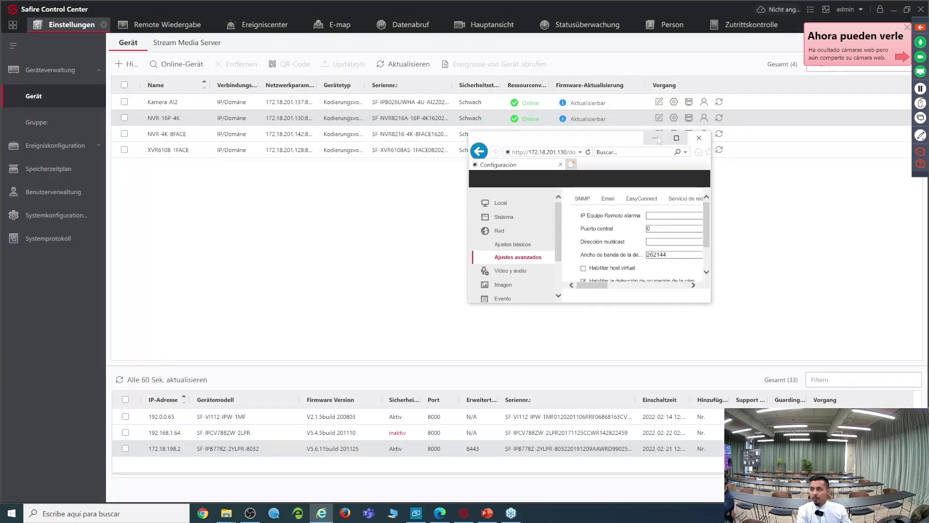
Step: Widen the browser window and log out of the NVR web interface
drag(713, 167, 871, 167)
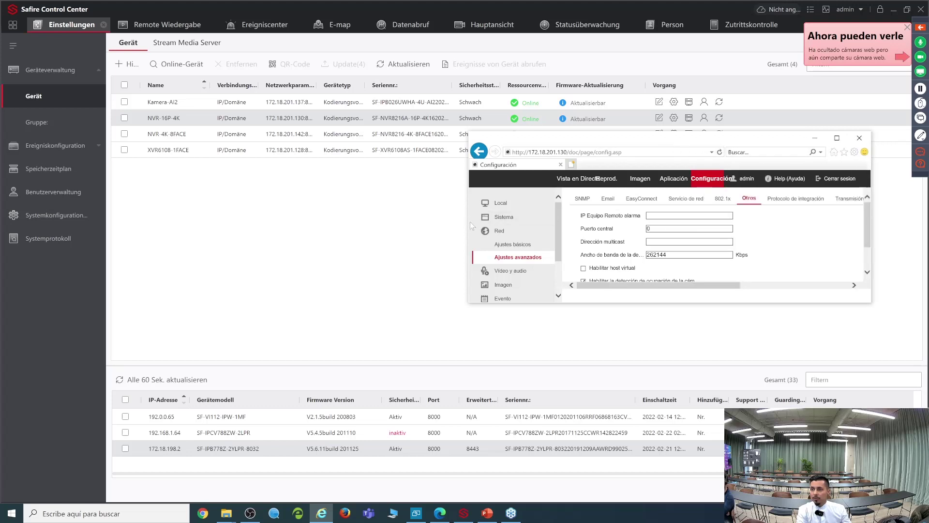
drag(467, 221, 293, 221)
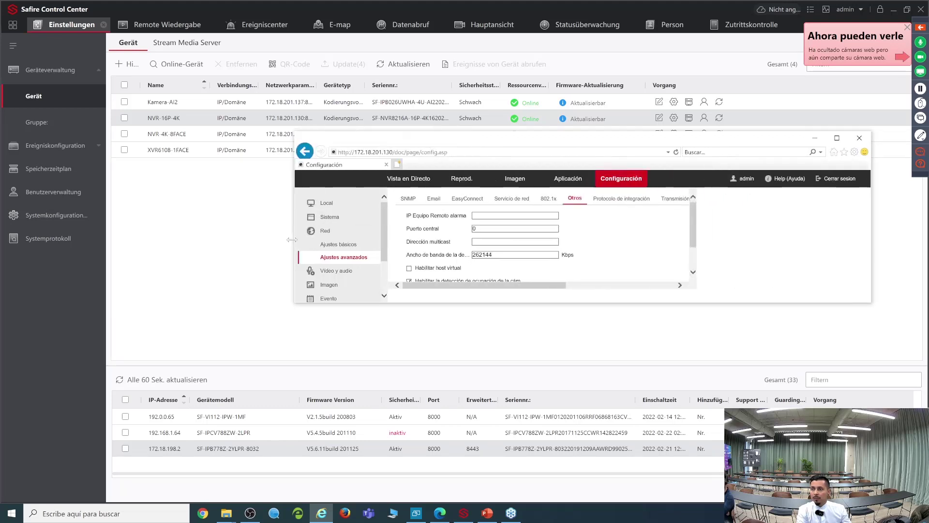
click(829, 177)
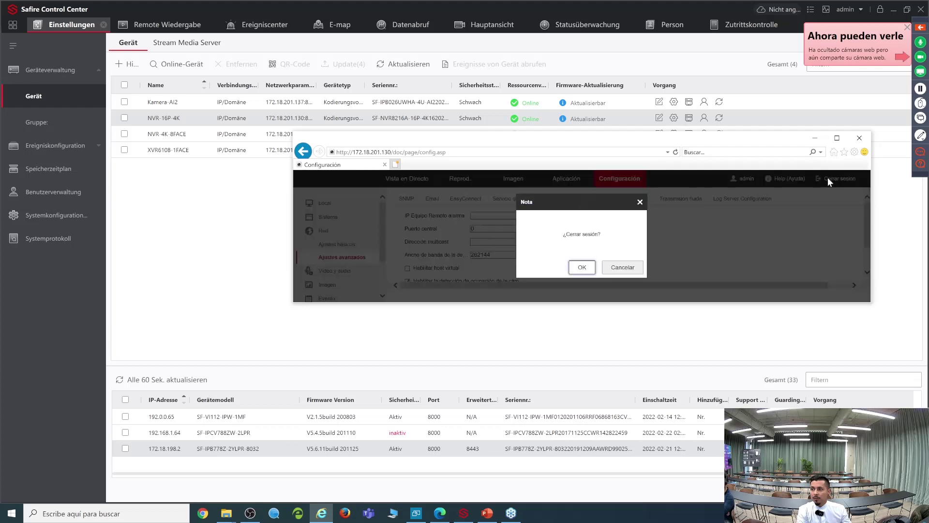
click(582, 268)
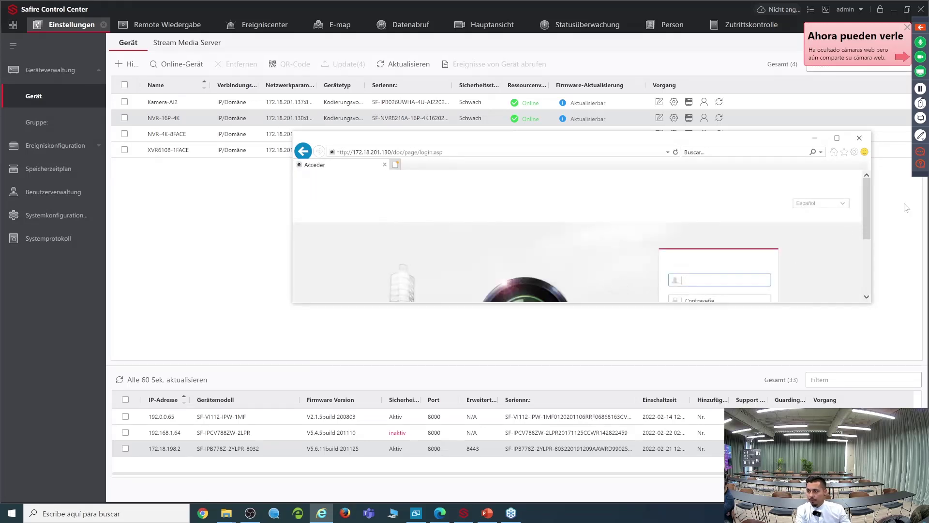
Step: Switch the login language to Deutsch and log back in as admin with the password
click(844, 203)
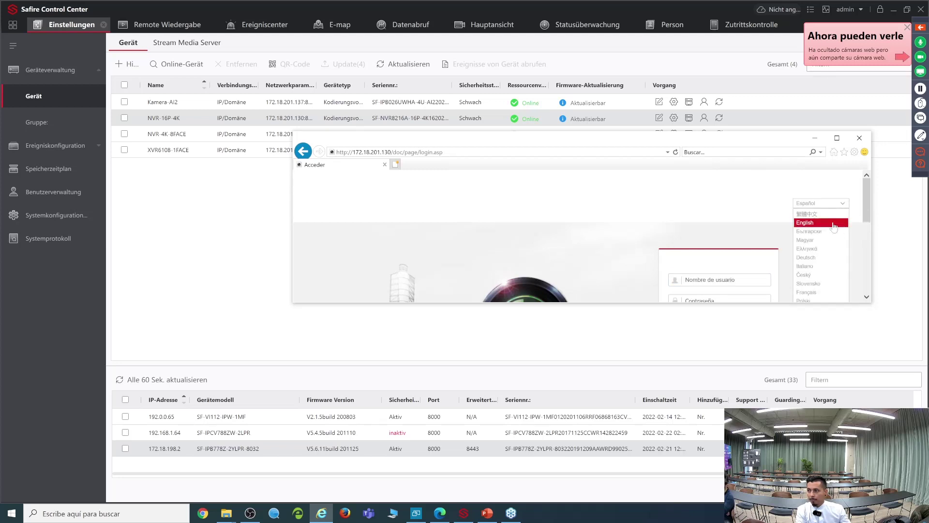
click(824, 258)
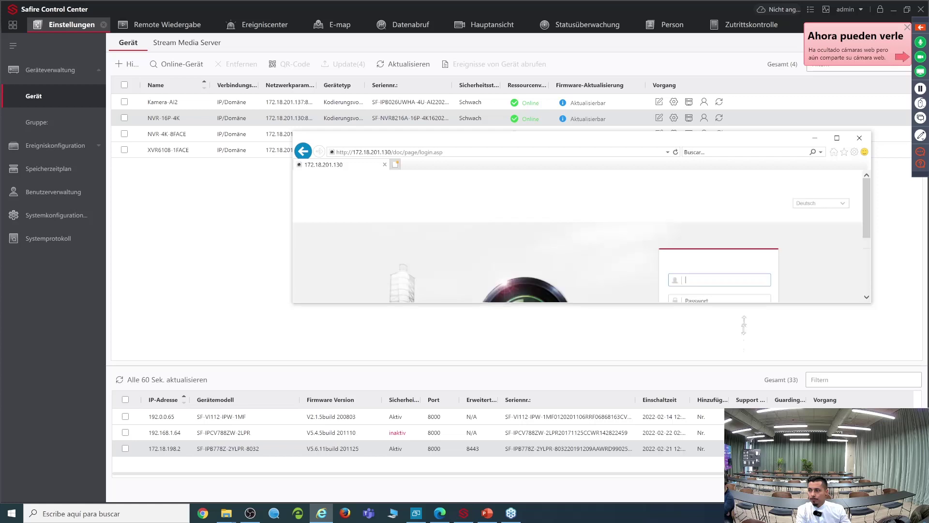
text(adm)
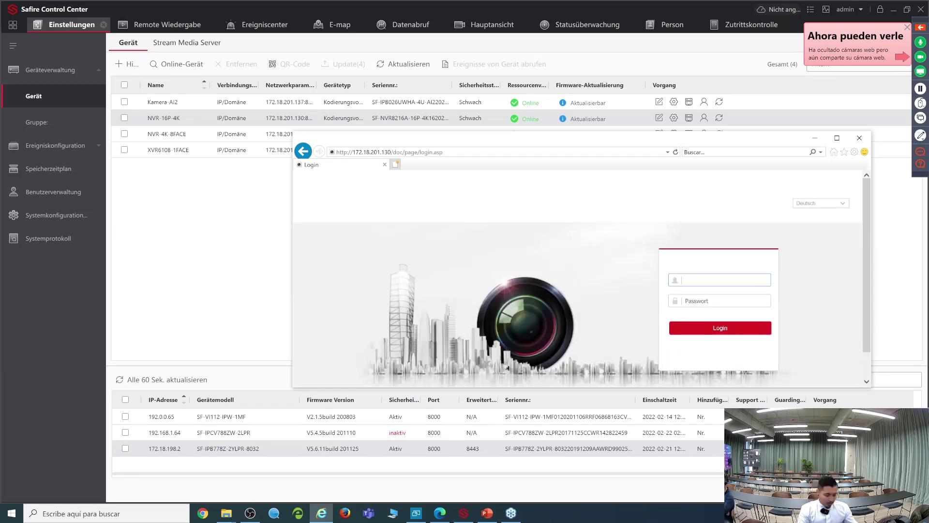
text(in)
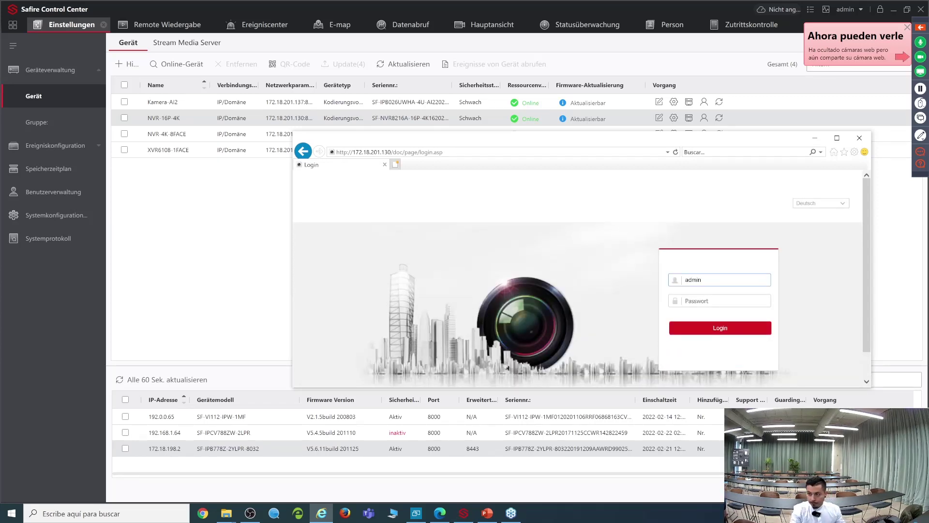
key(Tab)
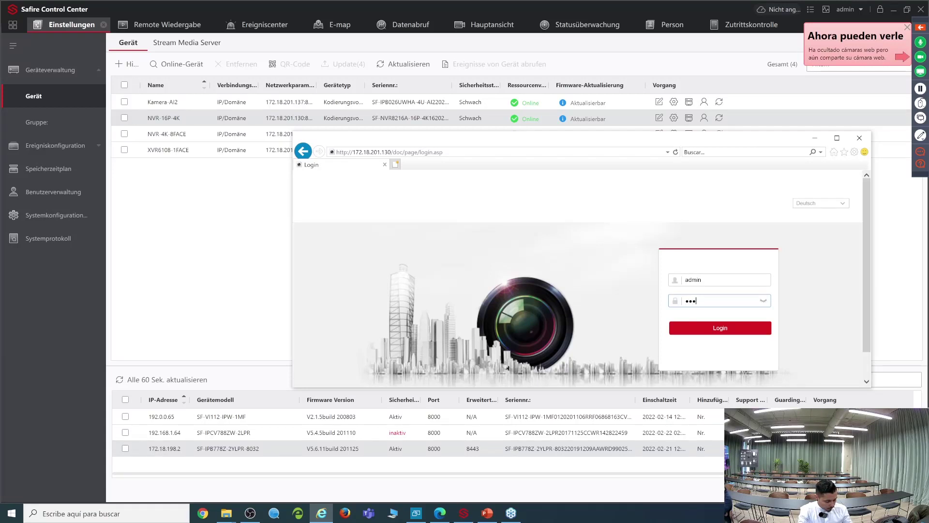
text(••••••••)
click(712, 328)
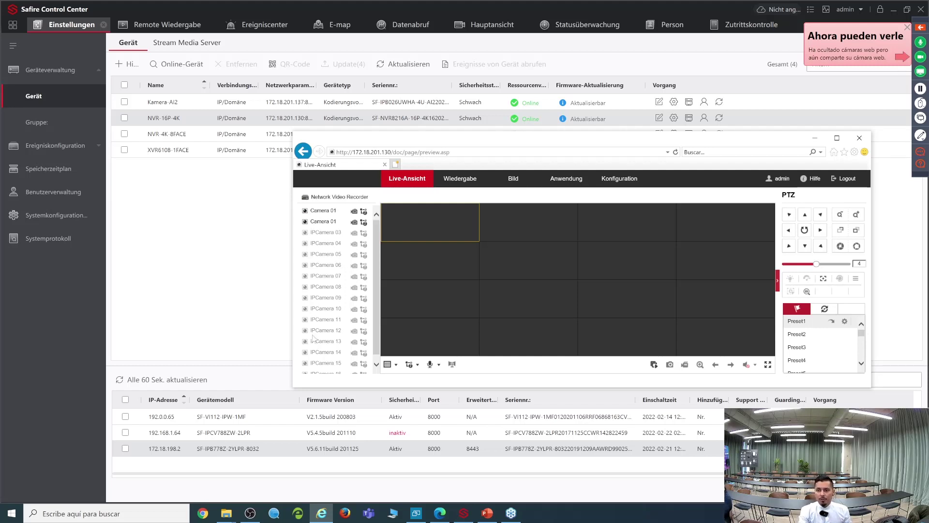
Step: Scroll the camera list and open the German Konfiguration section on Erw. Einst. › Sonstiges
scroll(336, 340, down, 1)
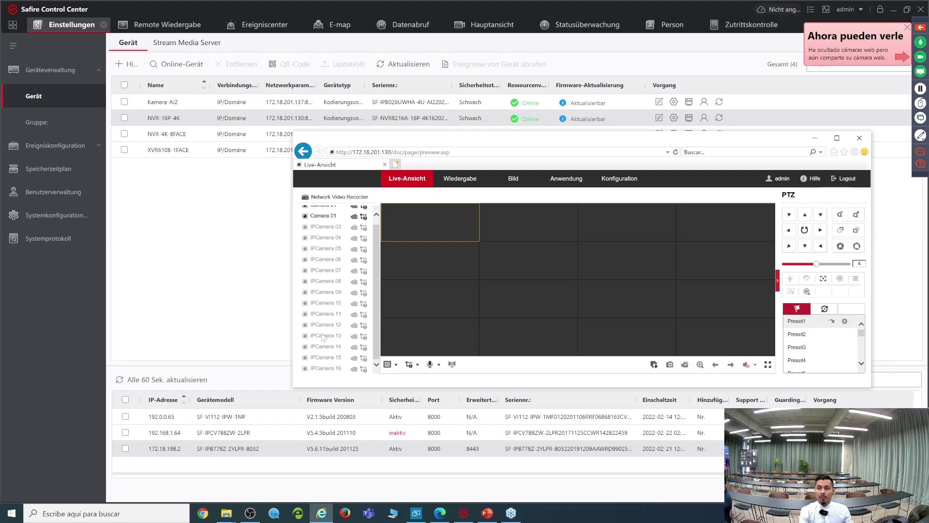
scroll(322, 336, up, 1)
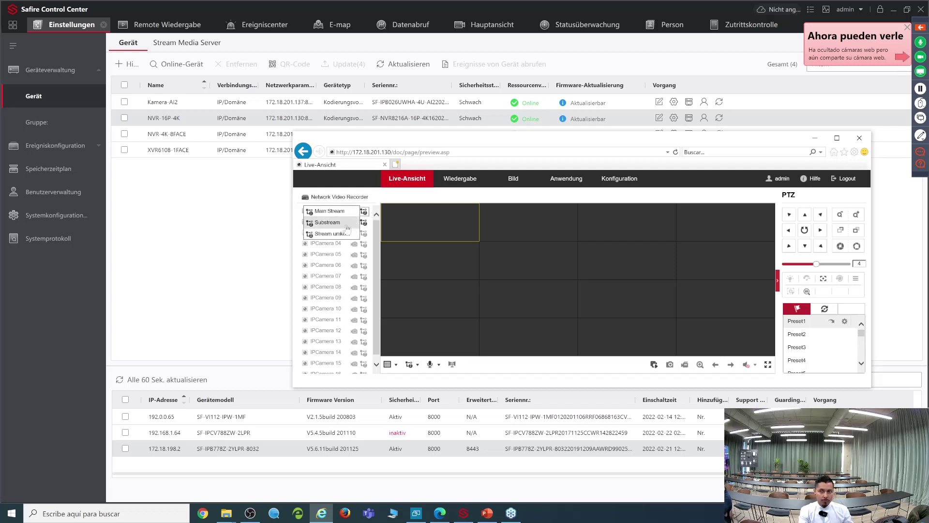
click(609, 179)
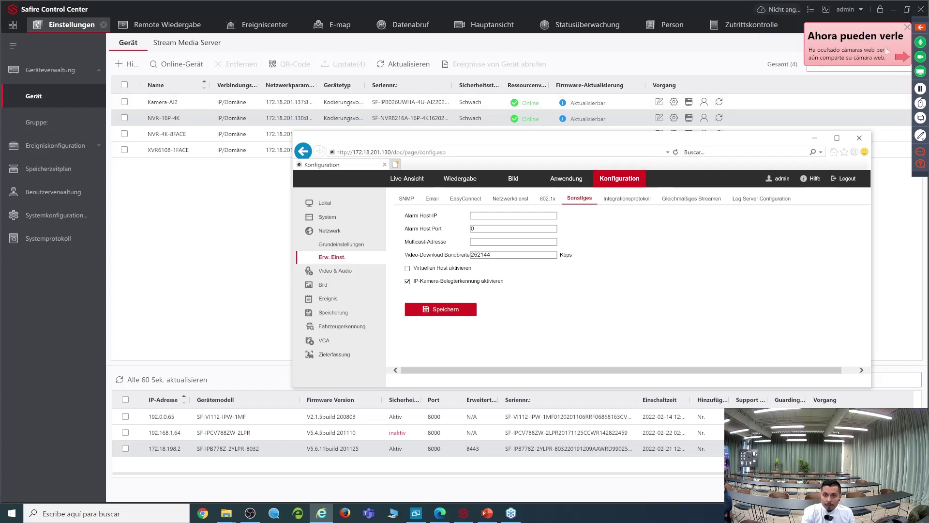
click(860, 137)
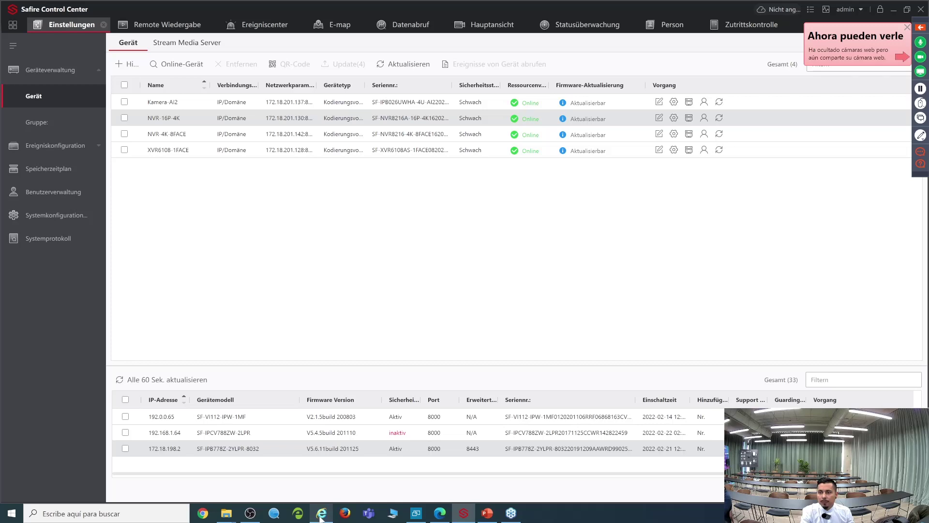
Step: Maximize the browser, tick Virtuellen Host aktivieren, and open the System Basisinformation page
click(321, 514)
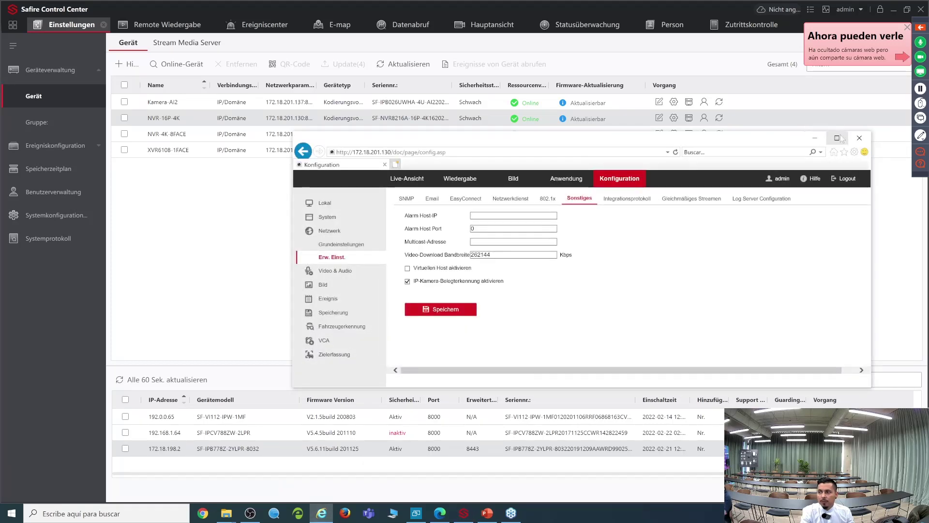
click(838, 138)
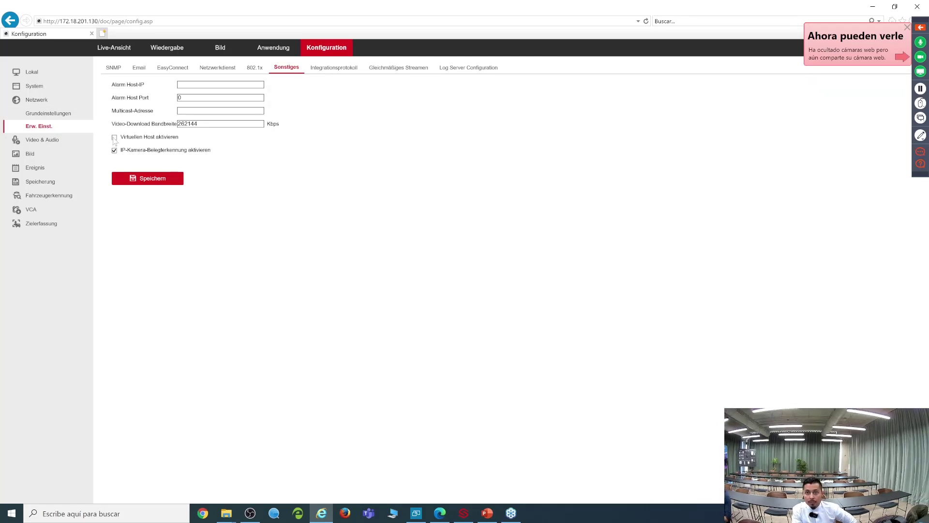
click(114, 137)
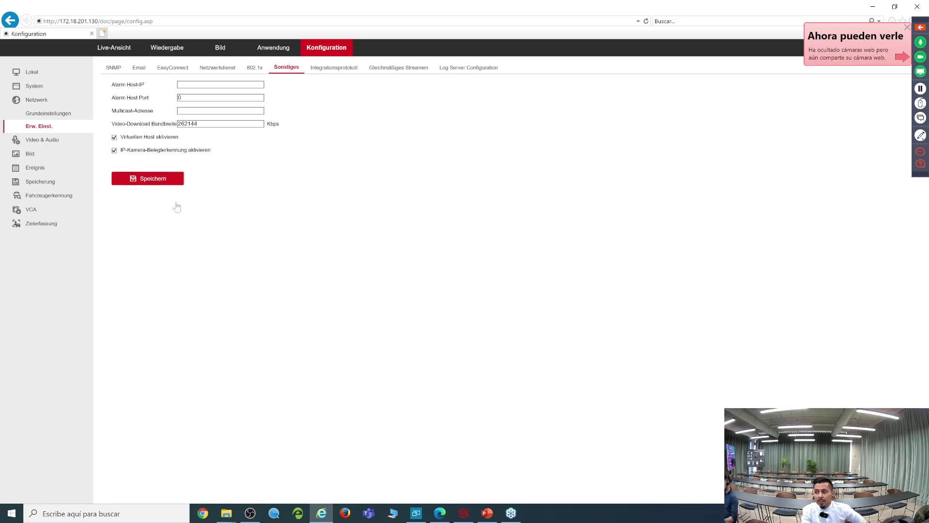
click(34, 87)
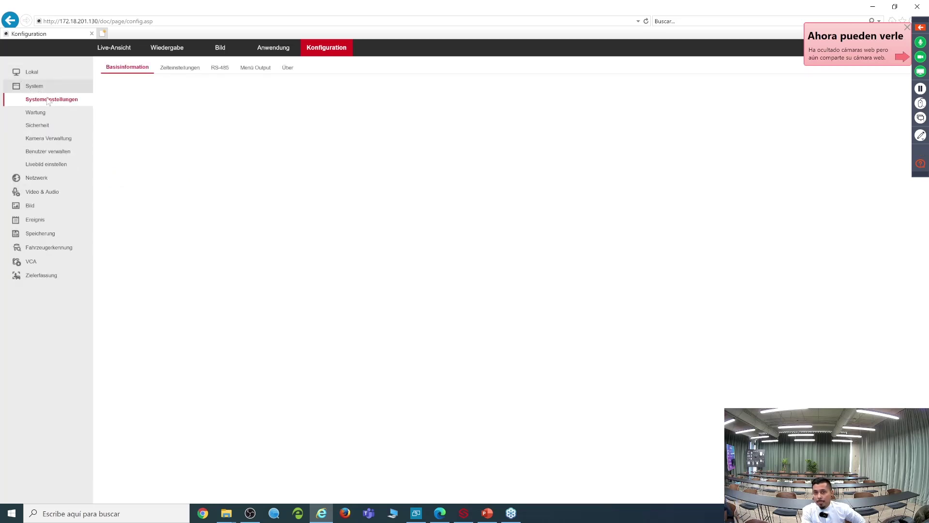
click(54, 139)
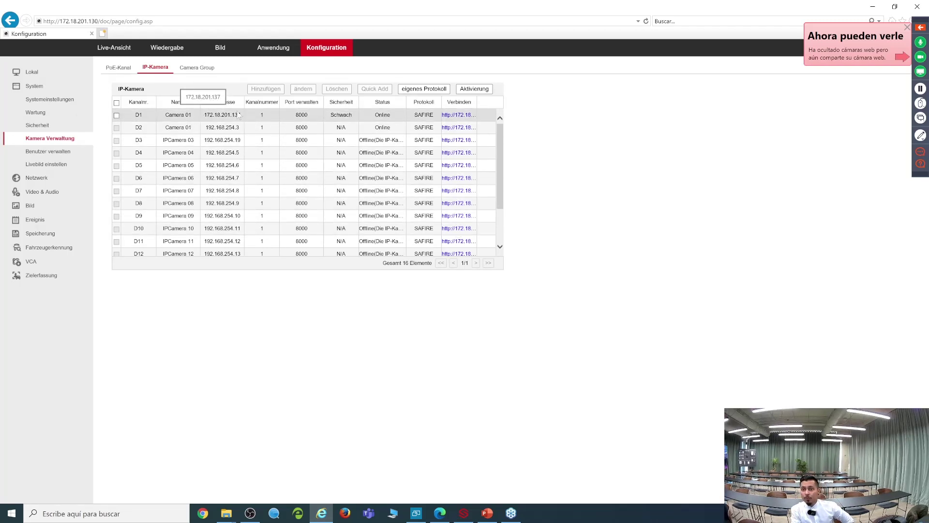
Step: Open camera D1's web interface via Verbinden, skip the plugin, and return to the Konfiguration tab
click(102, 33)
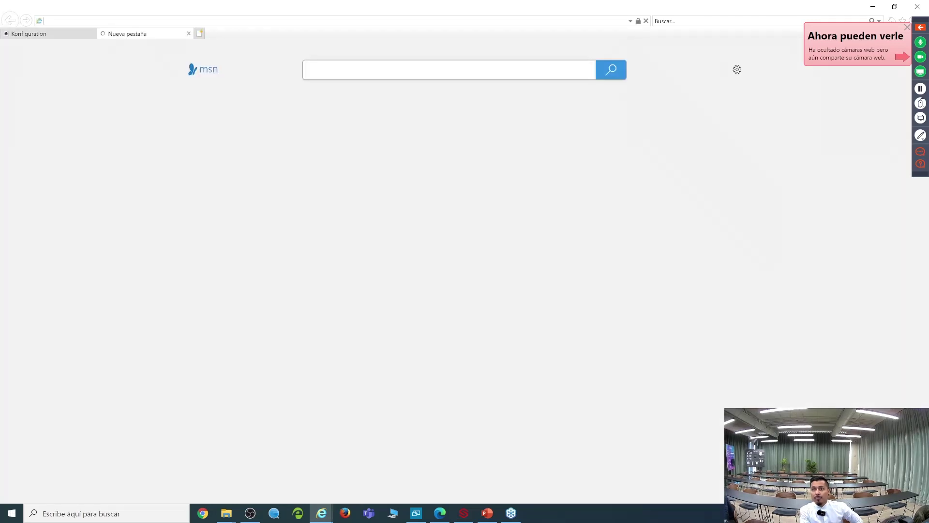
click(31, 35)
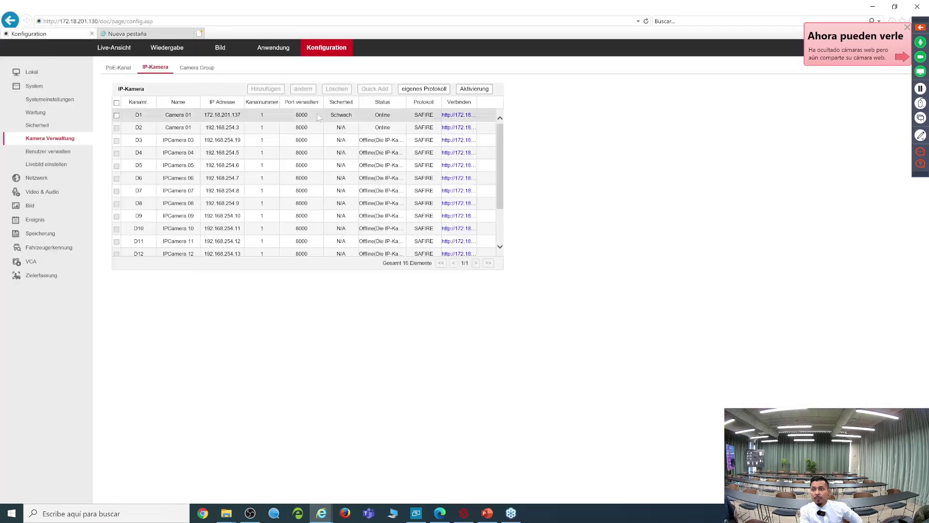
click(457, 119)
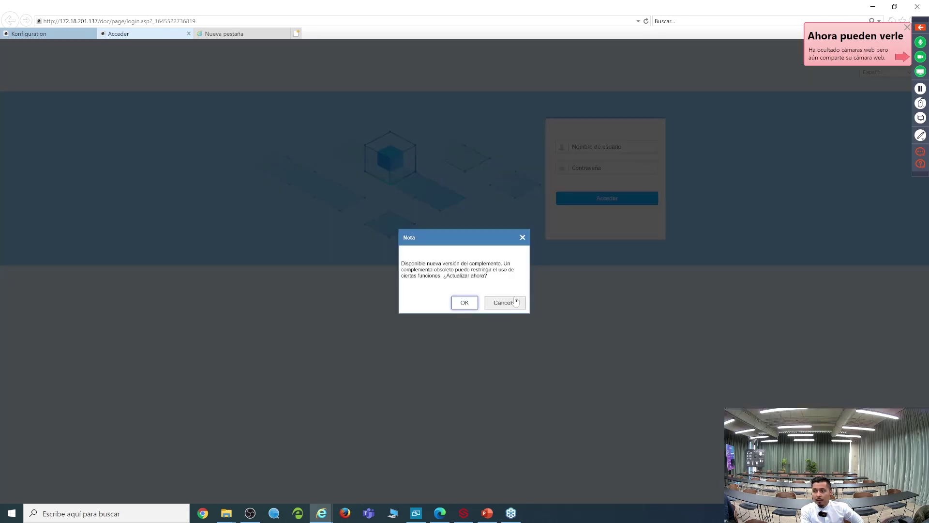
click(515, 301)
click(607, 146)
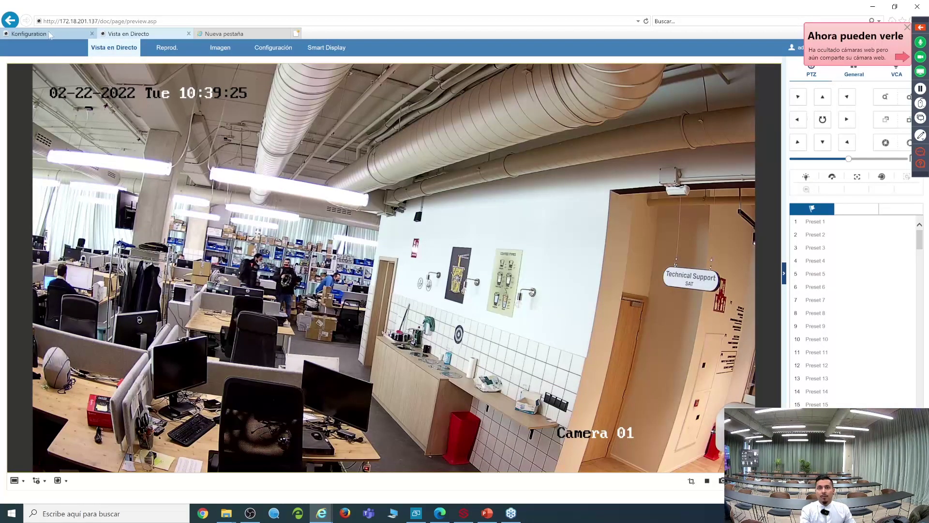
click(50, 35)
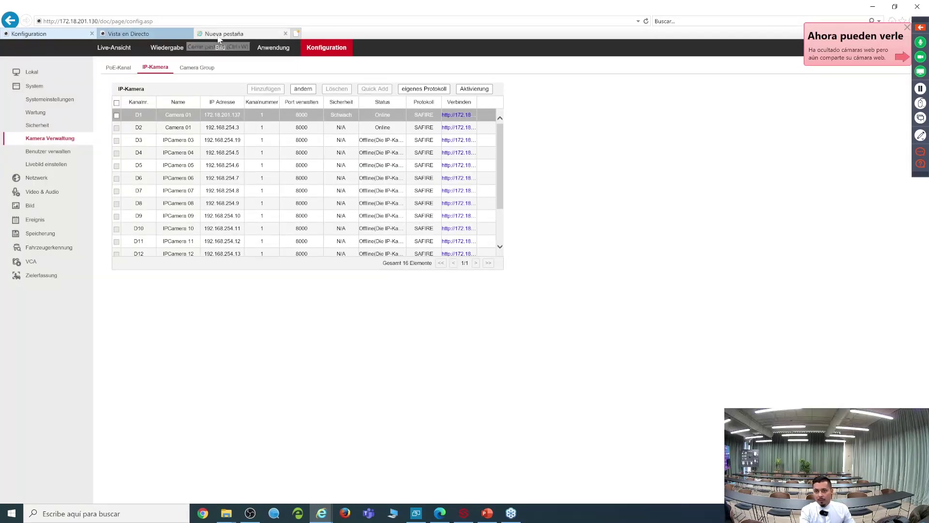
Step: Close camera D1's live view tab and select camera D2's address in the list
click(188, 34)
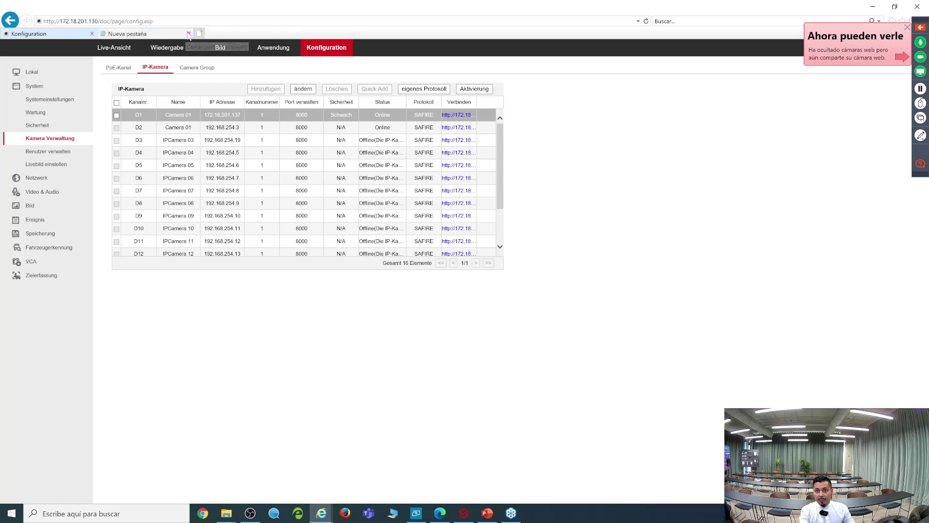
click(174, 128)
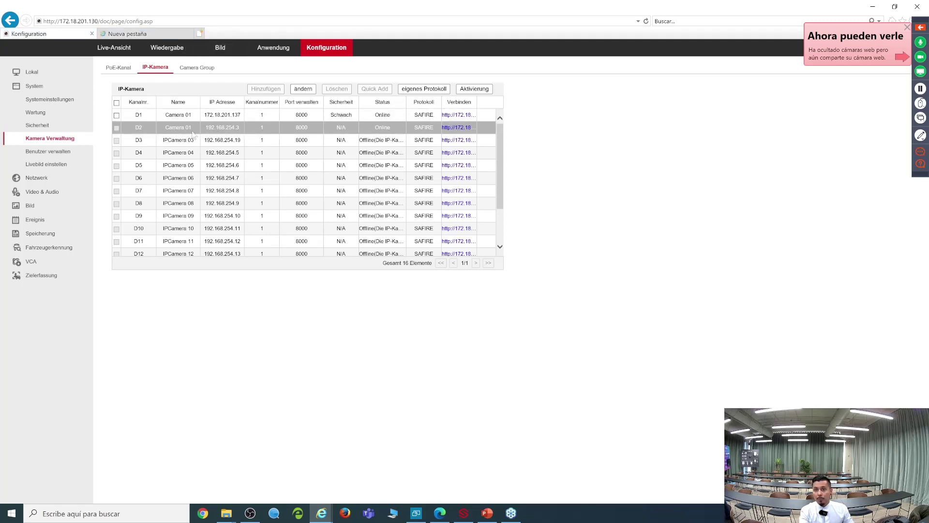
drag(221, 130, 245, 132)
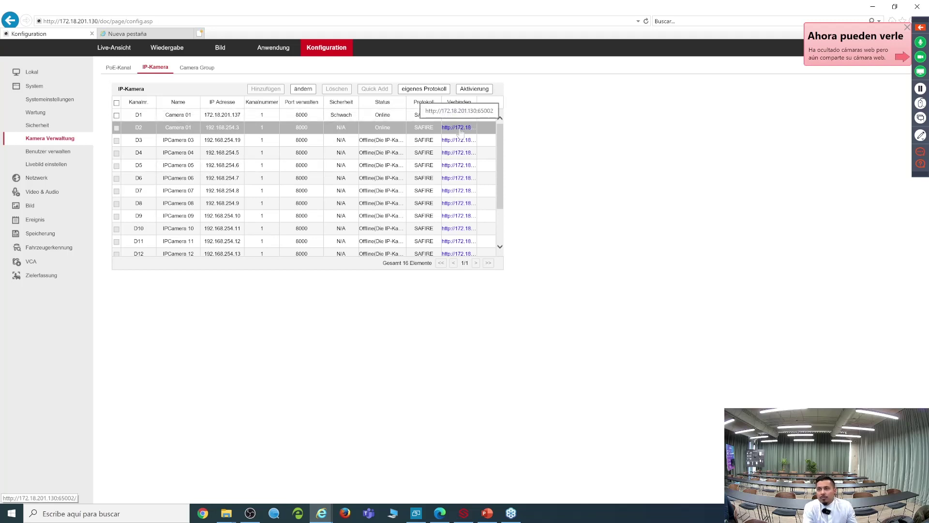
Step: Load 192.168.254.3 in the spare tab, then return to the NVR configuration tab
click(163, 33)
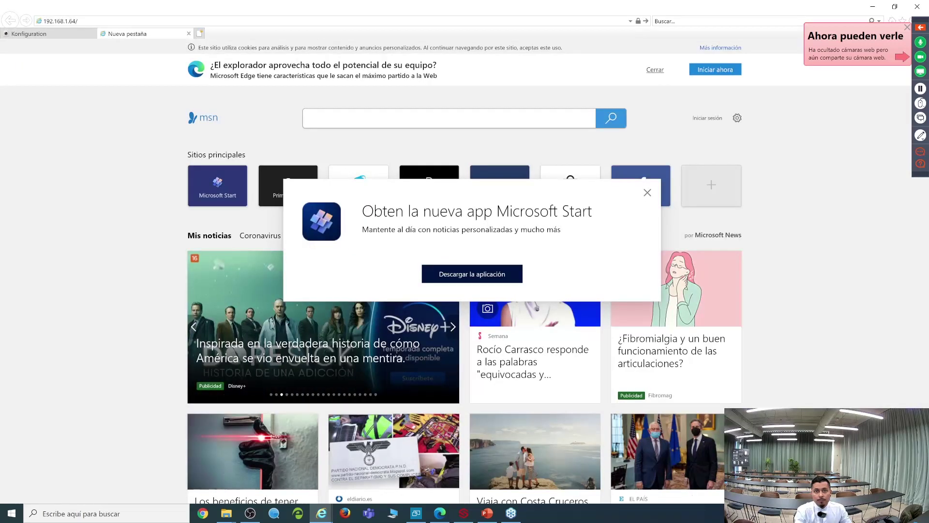
key(BackSpace)
key(BackSpace)
key(BackSpace)
key(BackSpace)
key(BackSpace)
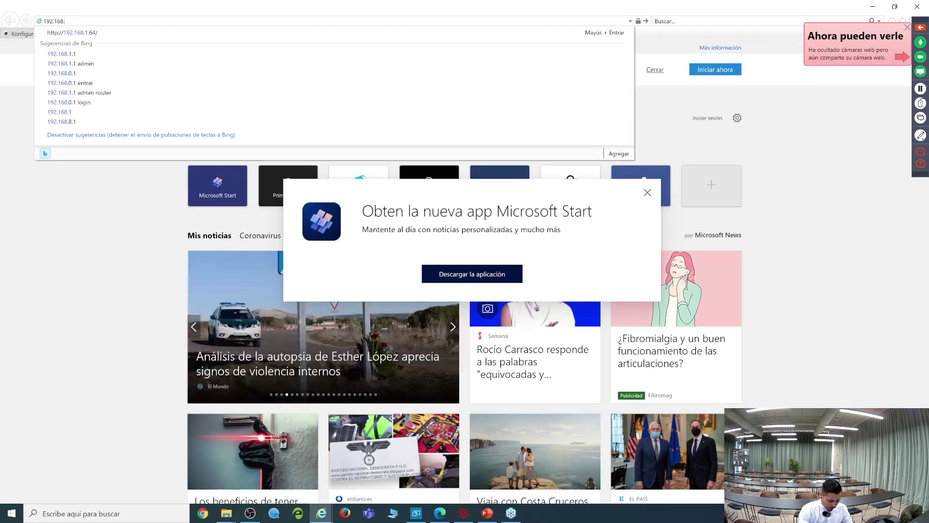
text(254.3)
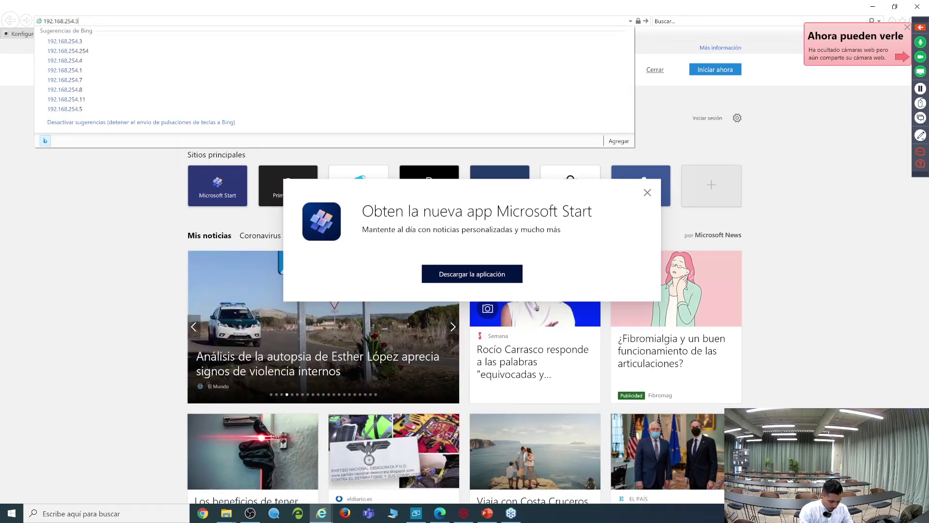
key(Return)
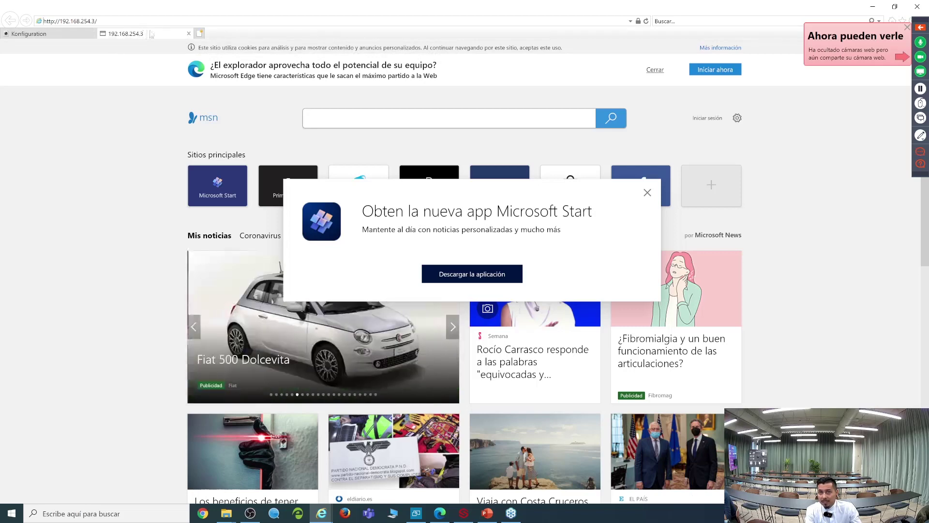
click(59, 34)
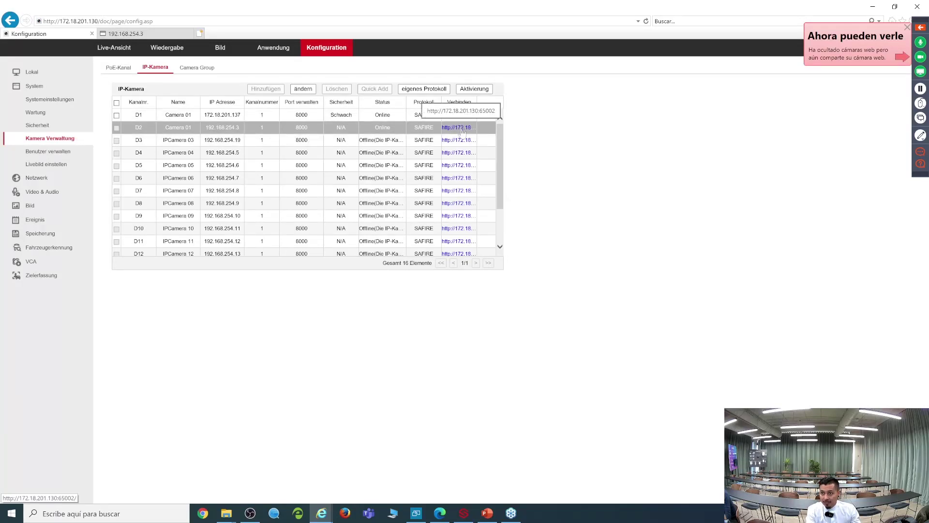
Step: Log into camera D2's web page as admin with the camera password
click(462, 129)
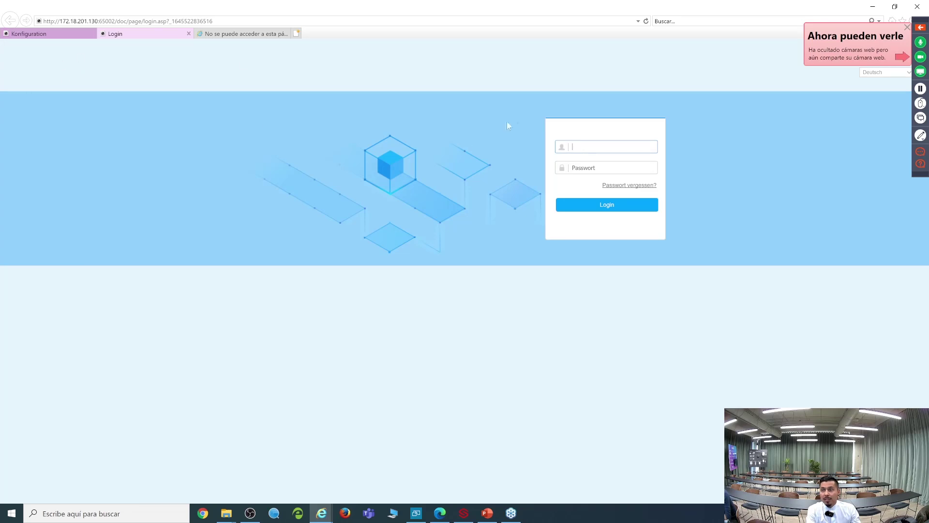
text(admin)
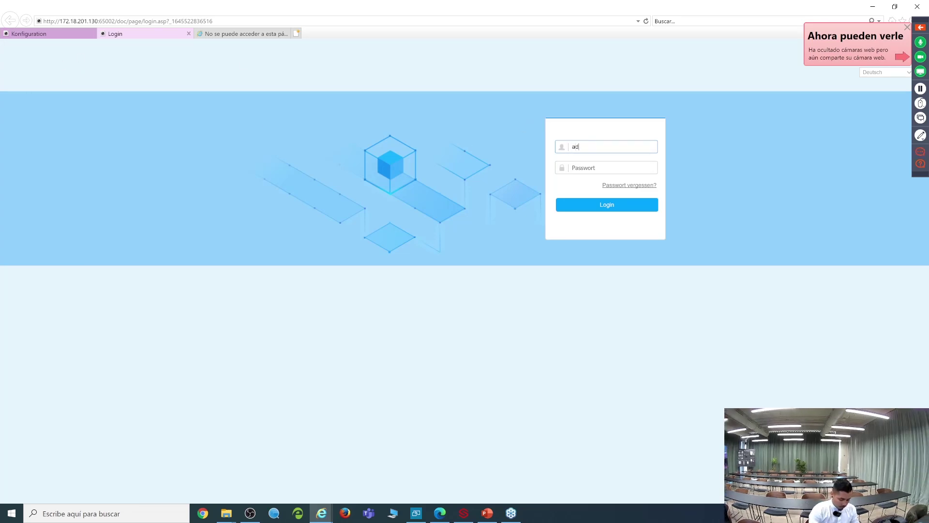
click(612, 167)
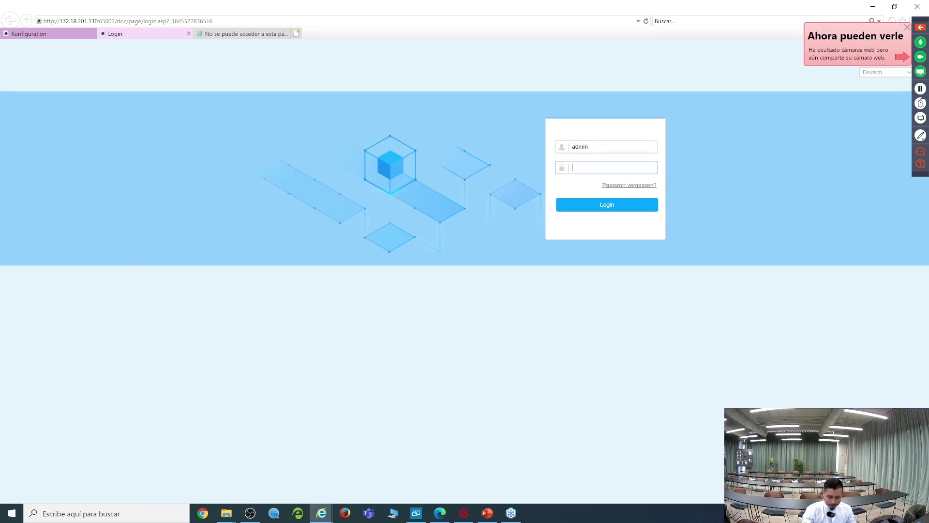
text(••••••••)
key(Return)
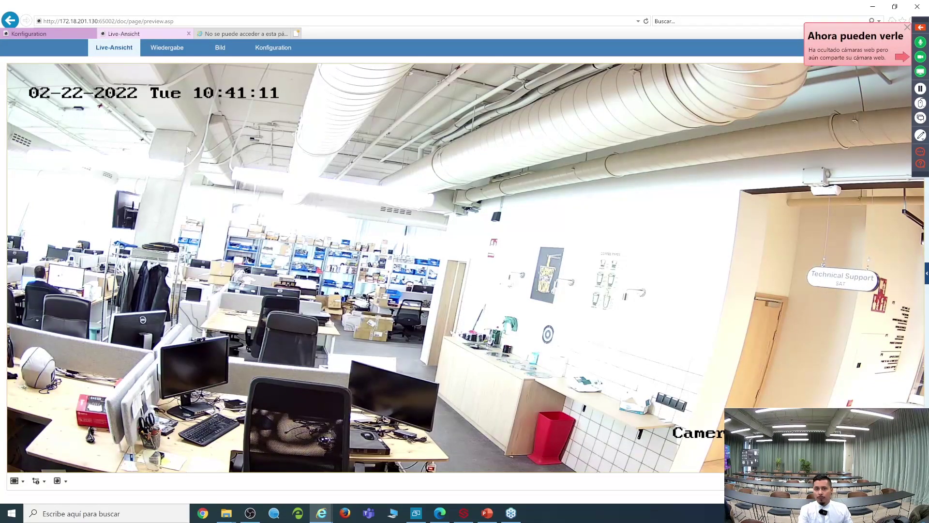
Step: Open the NVR Live-Ansicht and start live video for both Camera 01 feeds
click(64, 34)
click(123, 33)
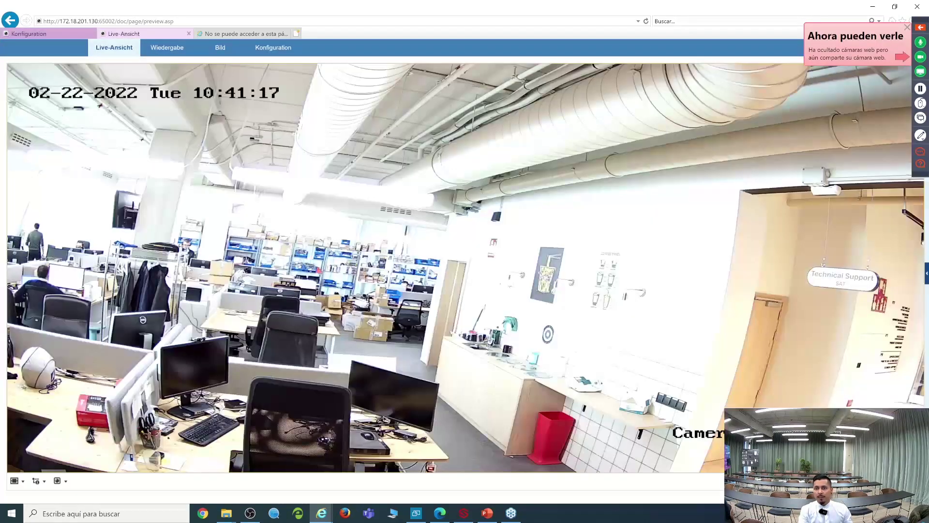
click(52, 36)
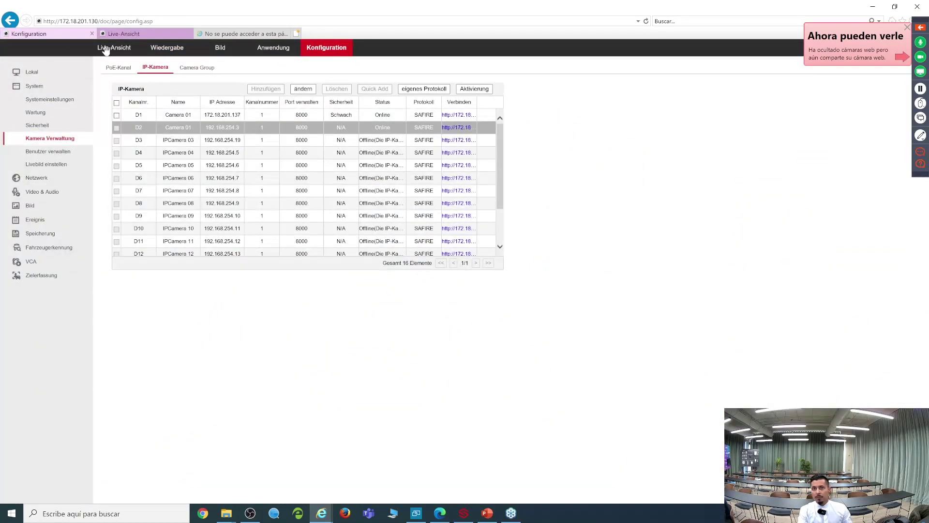
click(105, 49)
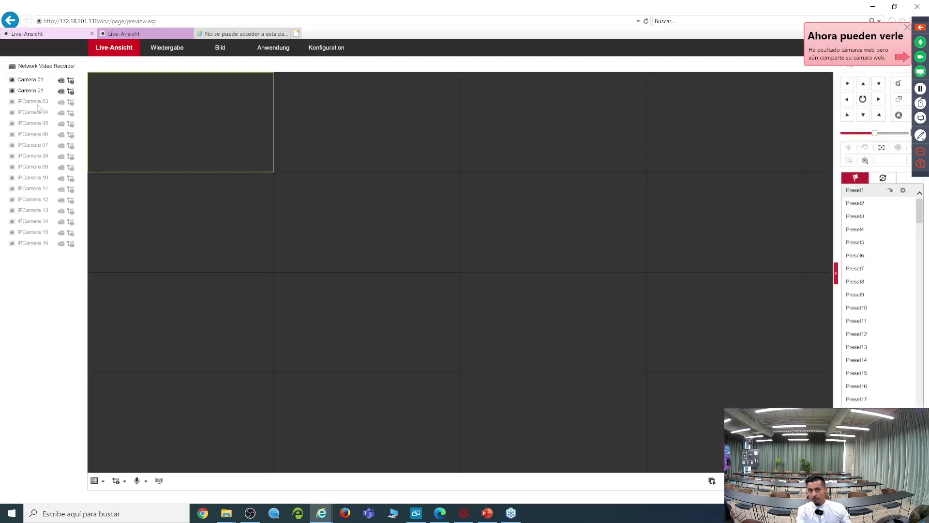
click(13, 80)
click(340, 128)
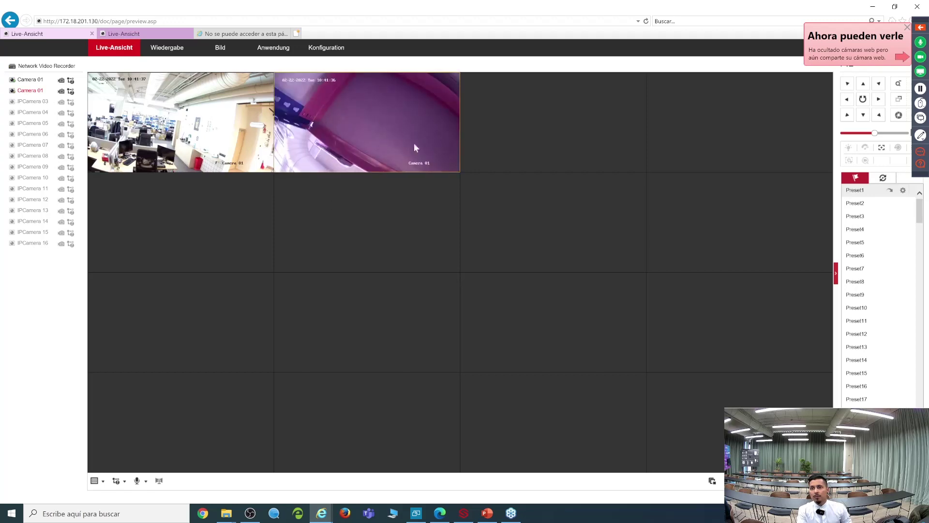
Step: Close camera D2's and the failed tabs, open Konfiguration, and minimize the browser
click(219, 35)
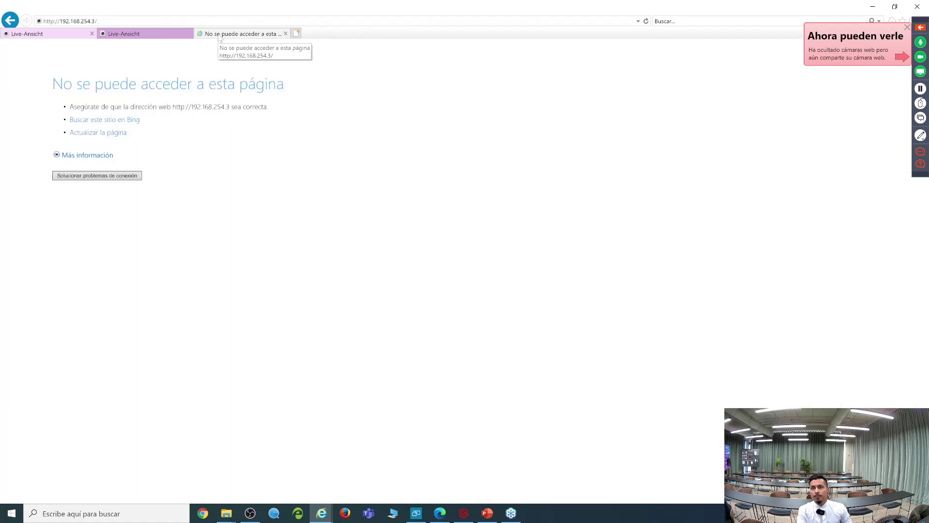
click(150, 35)
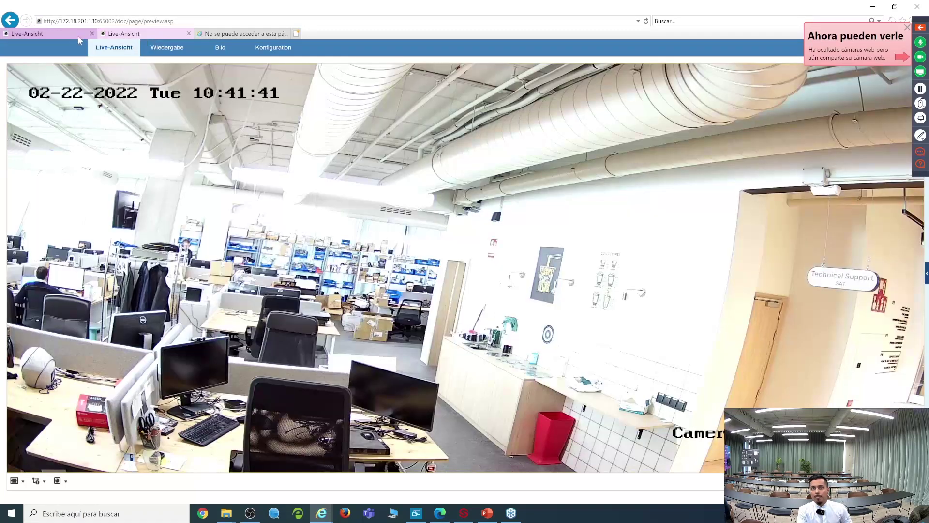
click(189, 34)
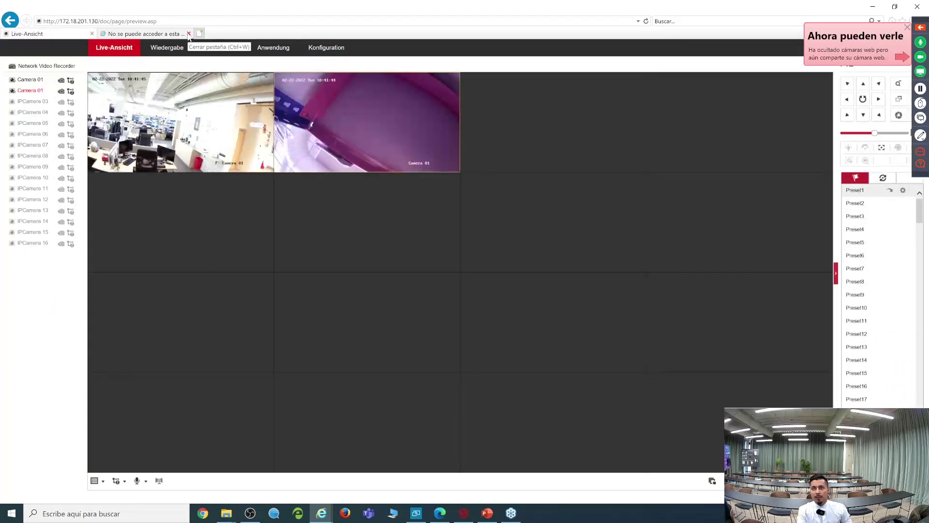
click(189, 34)
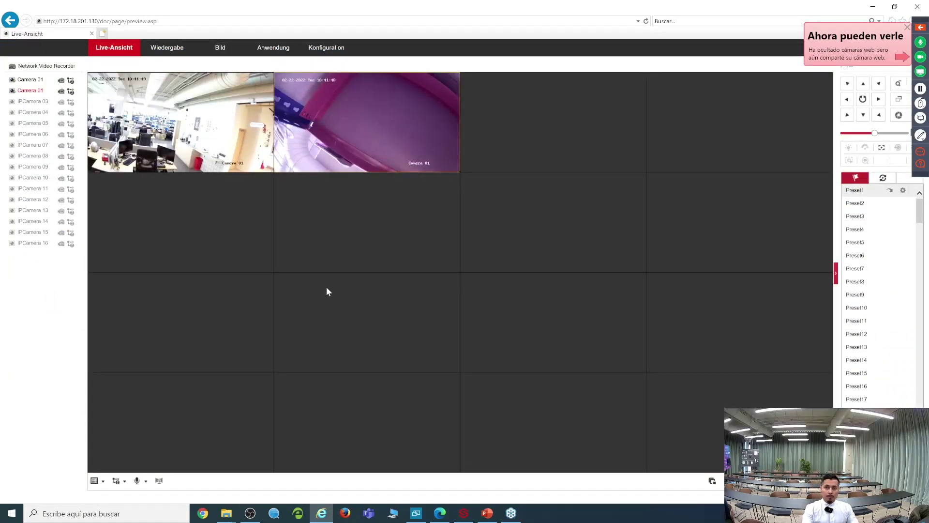
click(327, 49)
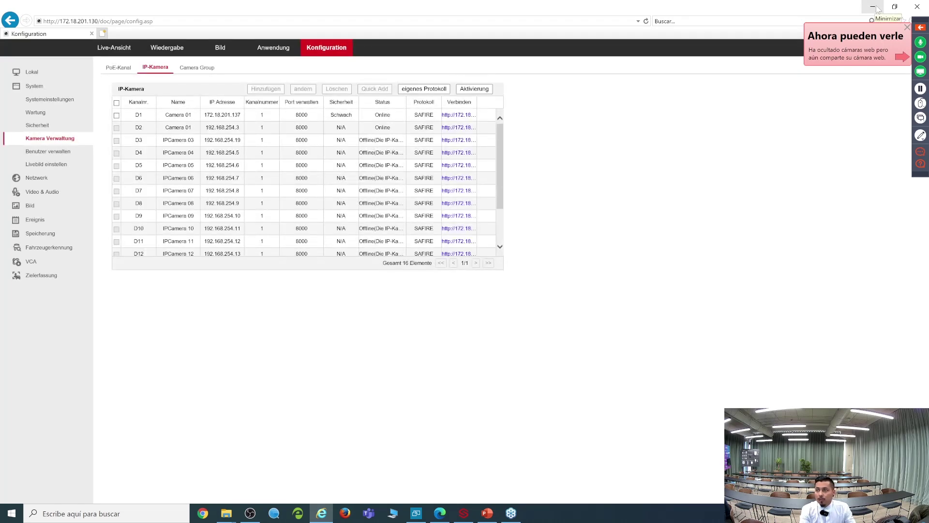
click(873, 7)
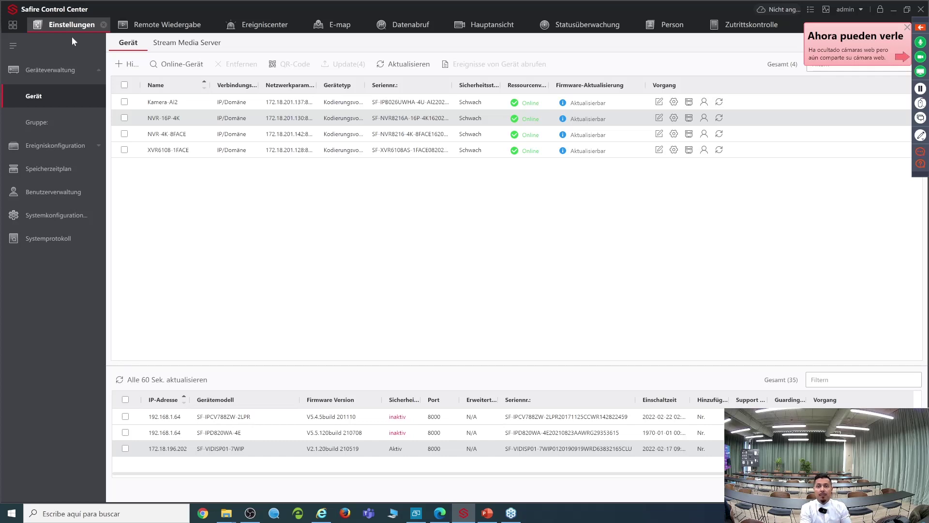
Step: Go home, open the Ereigniscenter, and select the most recent event 101
click(12, 24)
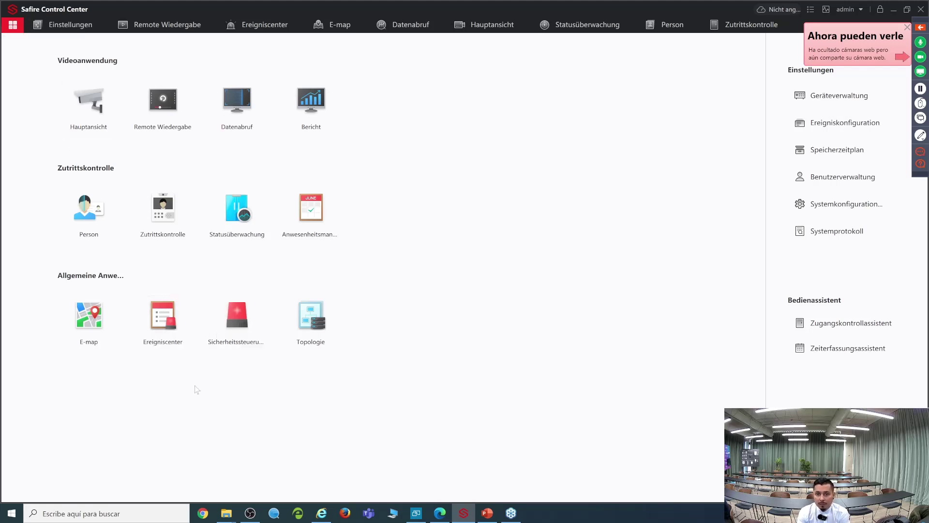
click(163, 321)
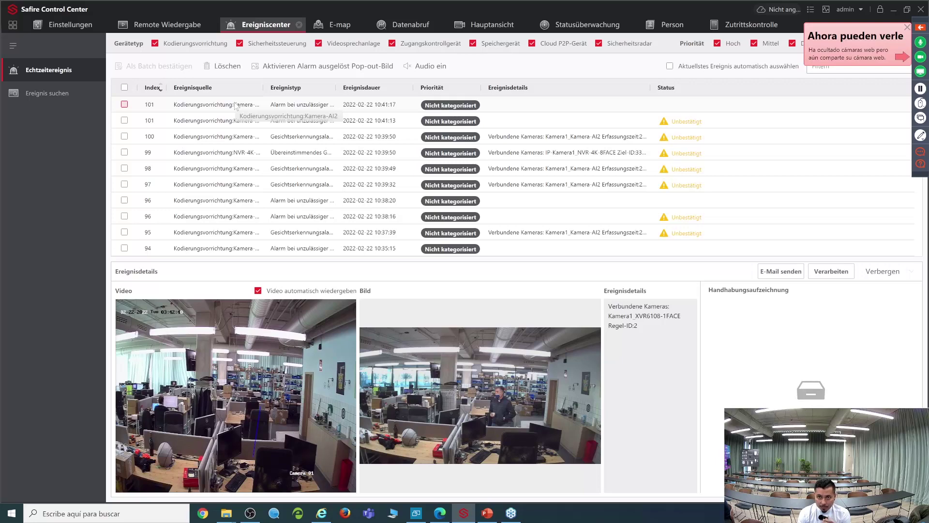
click(235, 106)
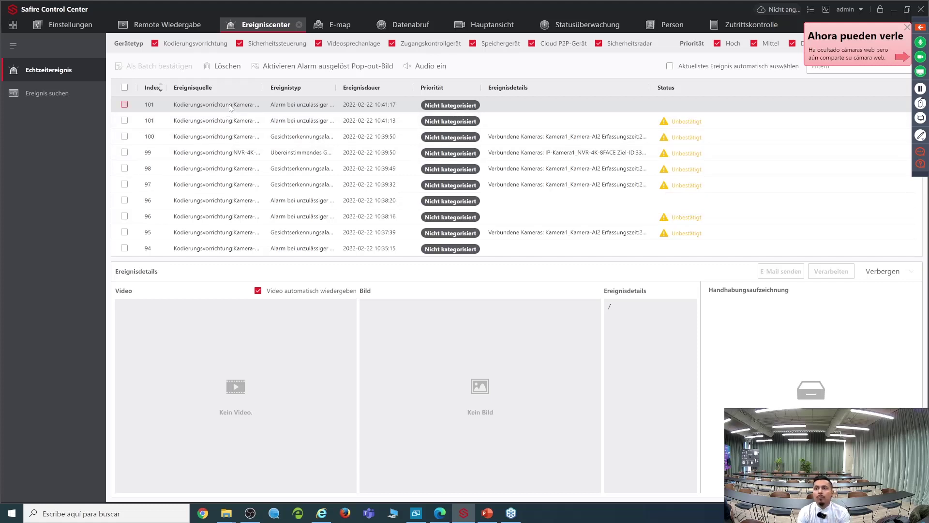
Step: Show events 101 and 99 and widen the Ereignistyp column to full names
click(221, 122)
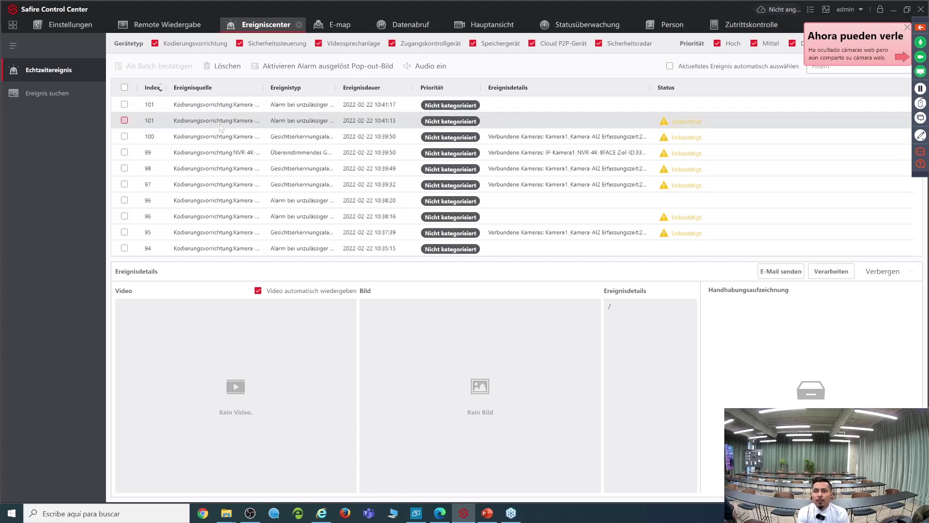
click(201, 154)
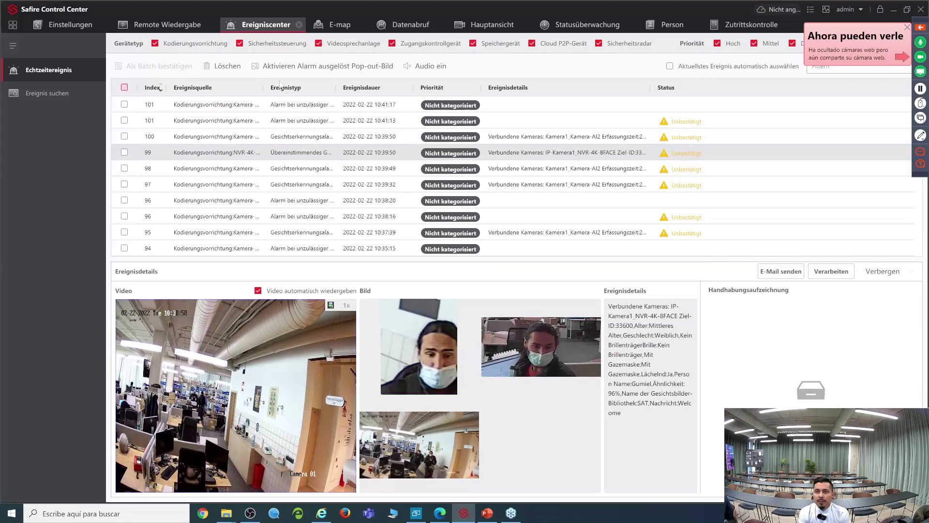
drag(337, 87, 379, 87)
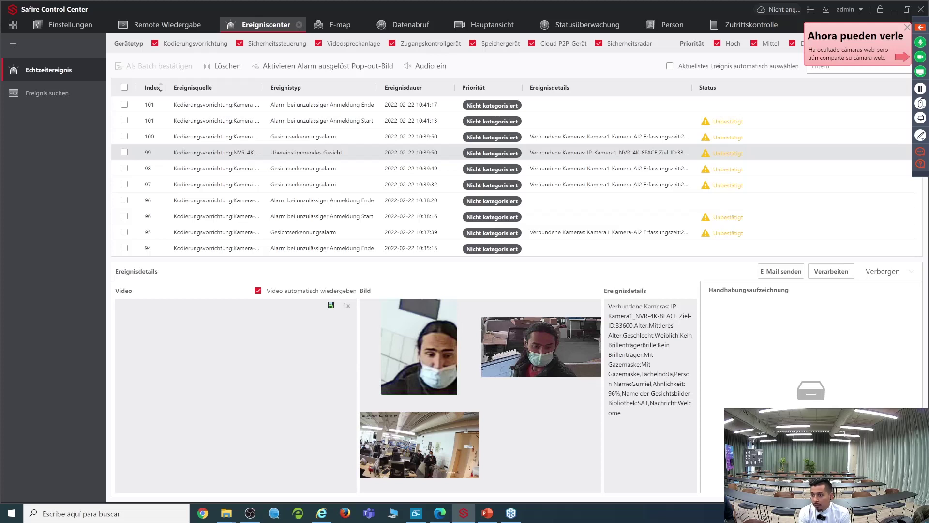
Step: Highlight the matched person's name in event 99, then widen the Ereignisquelle column
drag(640, 383, 653, 383)
click(644, 416)
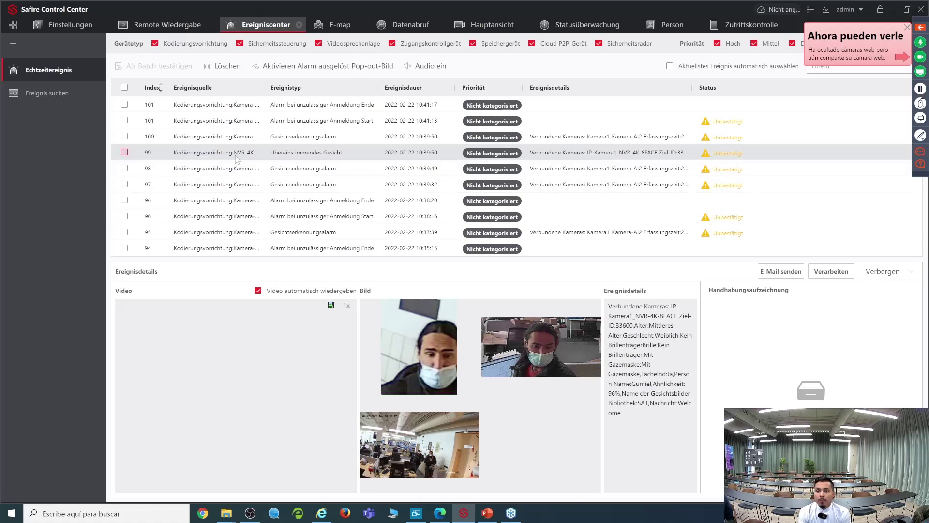
drag(261, 87, 361, 92)
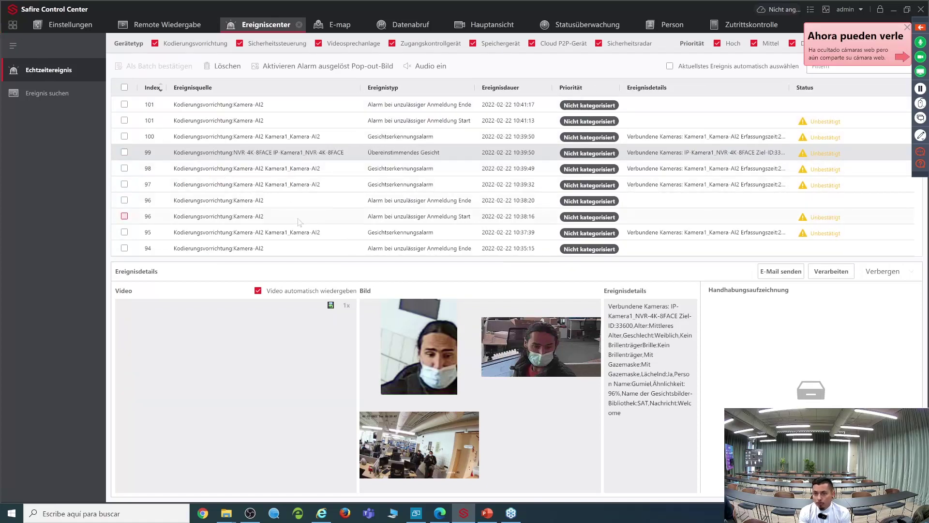
Step: Scroll the event list and show line-crossing alarm event 87's details
scroll(300, 227, down, 1)
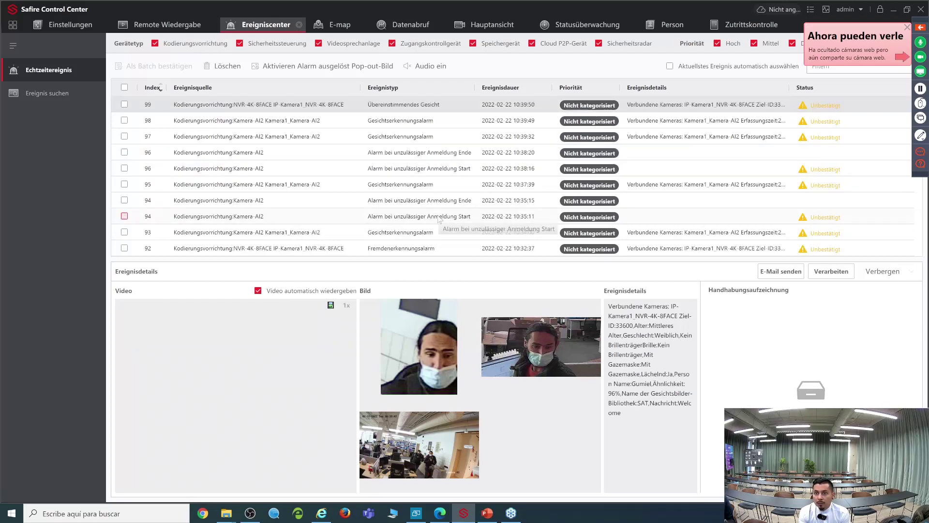
scroll(438, 219, down, 2)
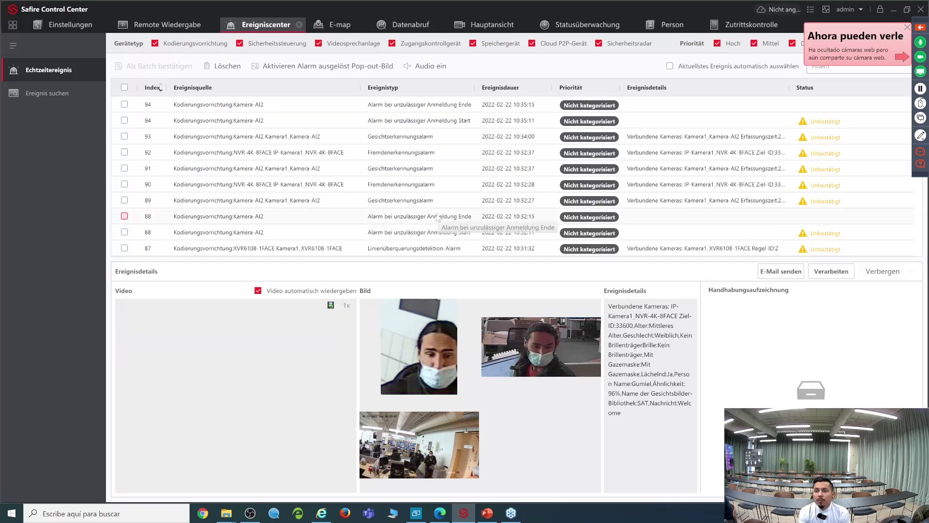
click(331, 252)
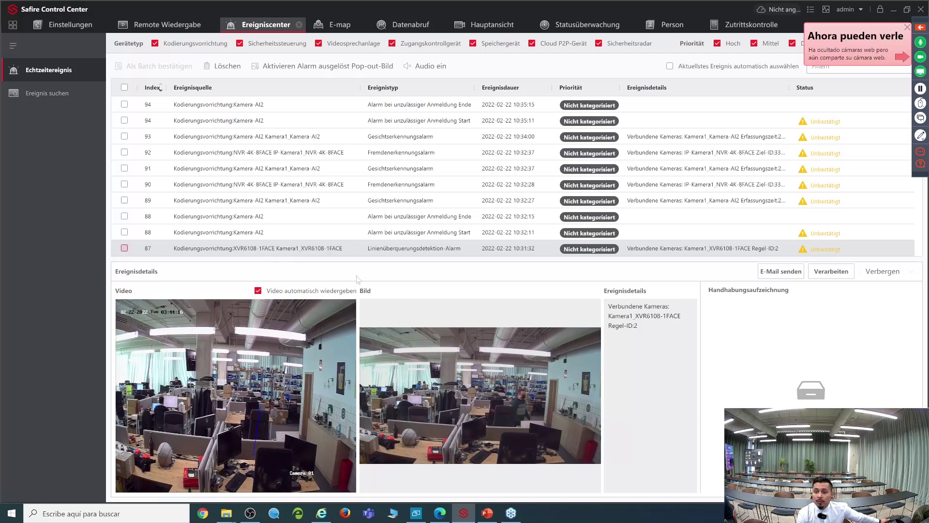
mouse_move(314, 367)
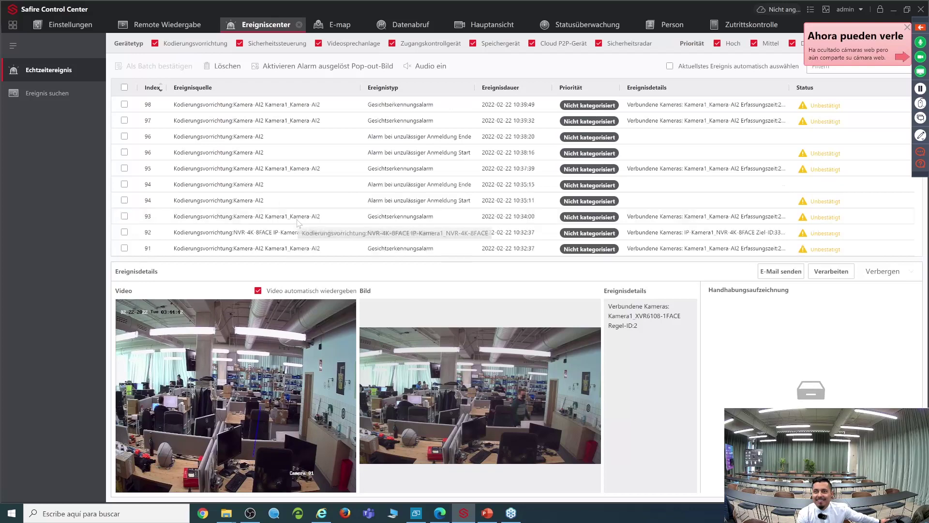
Step: Check the Schnellwiedergabe duration options and tick event 87 for batch acknowledgement
scroll(297, 219, down, 3)
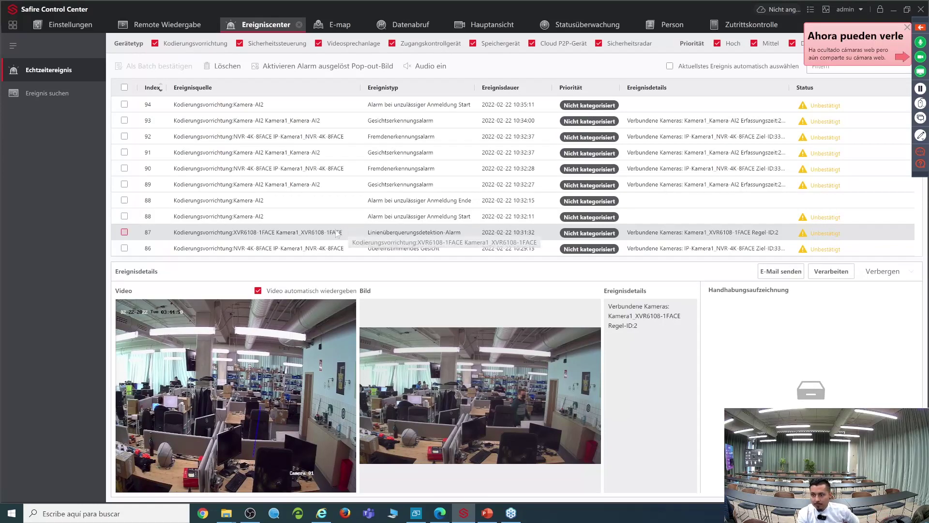
mouse_move(240, 427)
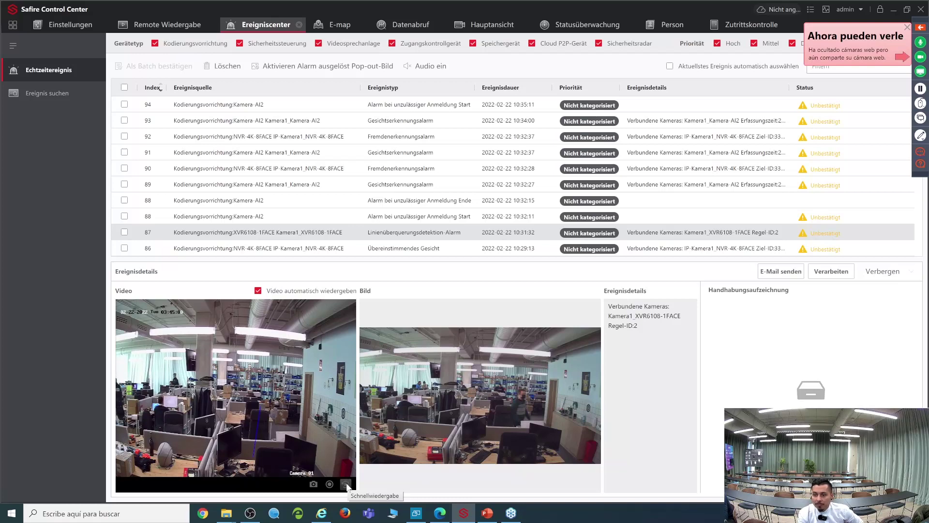
click(347, 486)
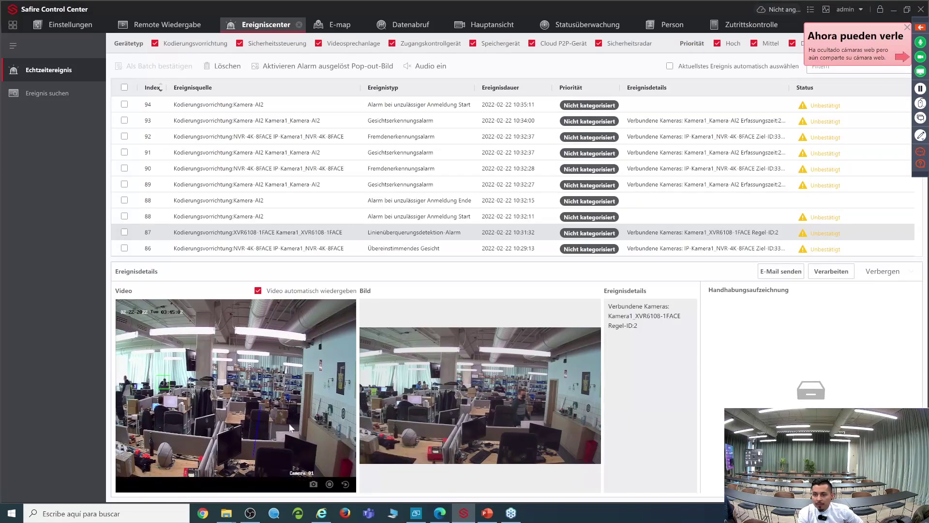
click(124, 233)
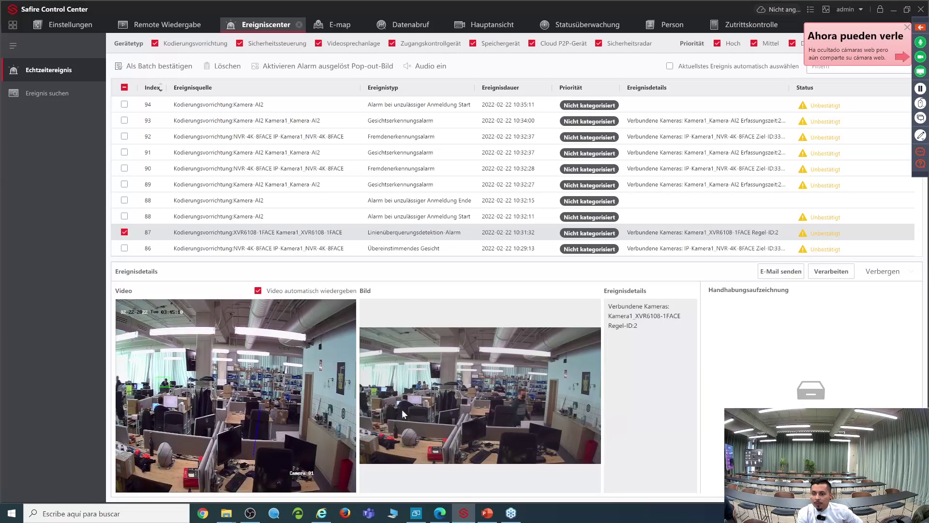
click(345, 487)
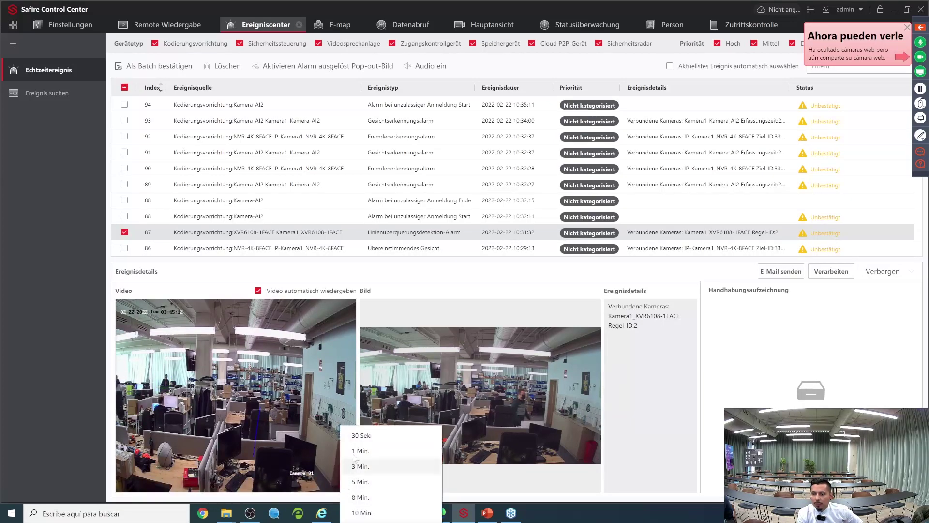
Step: Dismiss the replay duration list, untick event 87, and return to the home overview
click(357, 437)
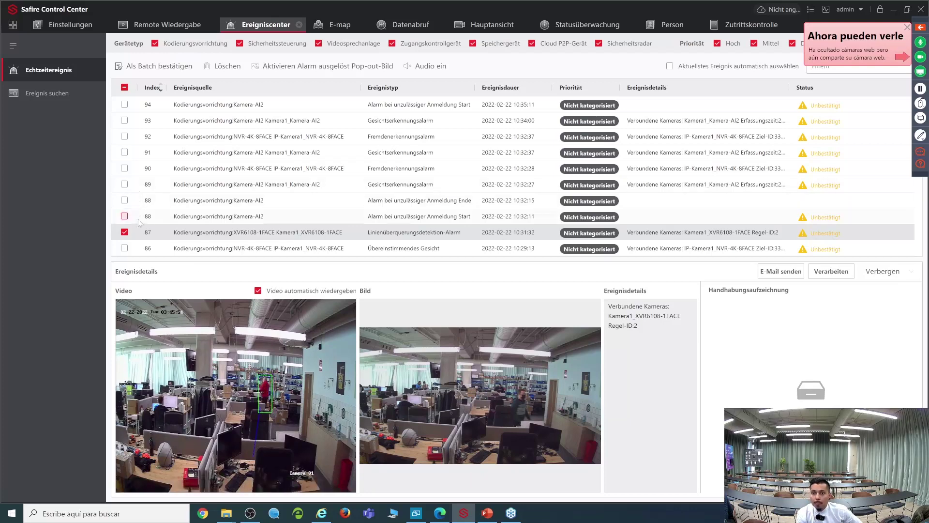
click(125, 233)
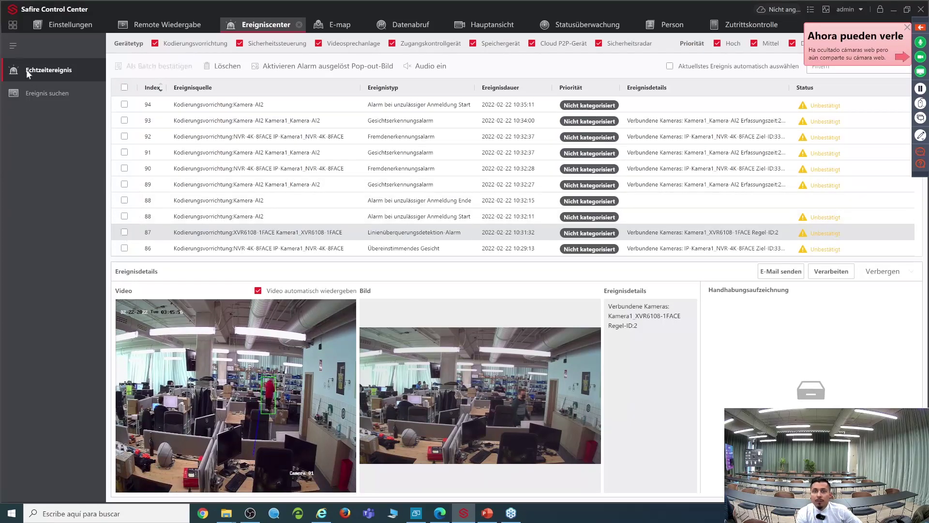
click(13, 25)
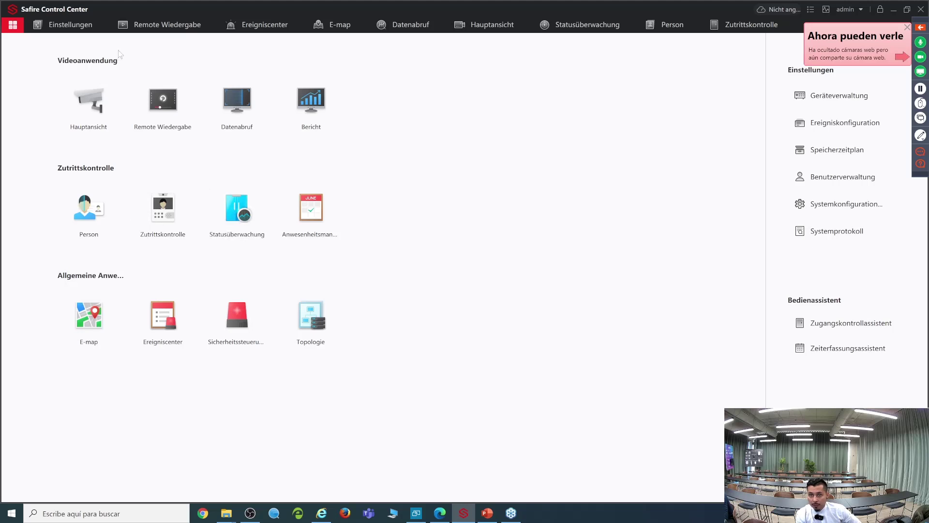
Step: In Remote Wiedergabe, play and pause Rekoder XVR's Kamera1, then open Ereigniswiedergabe
click(168, 102)
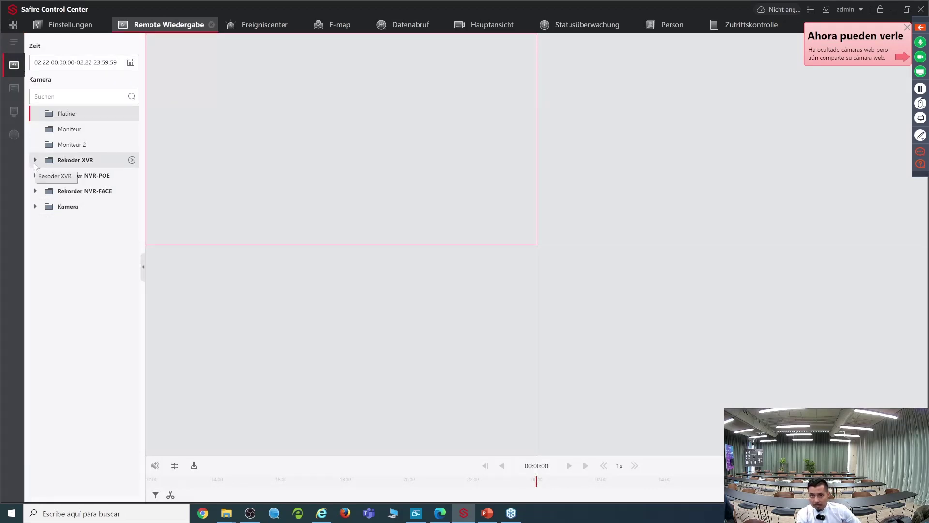
click(34, 162)
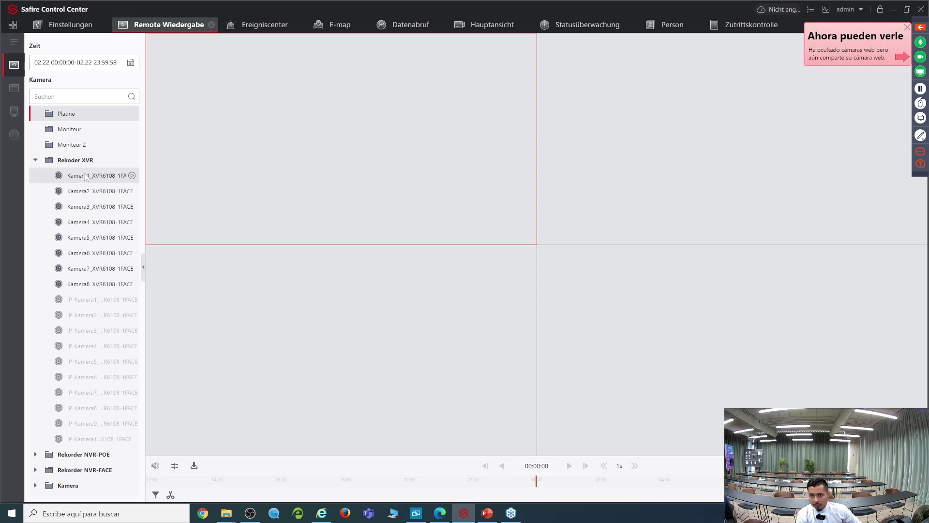
click(85, 177)
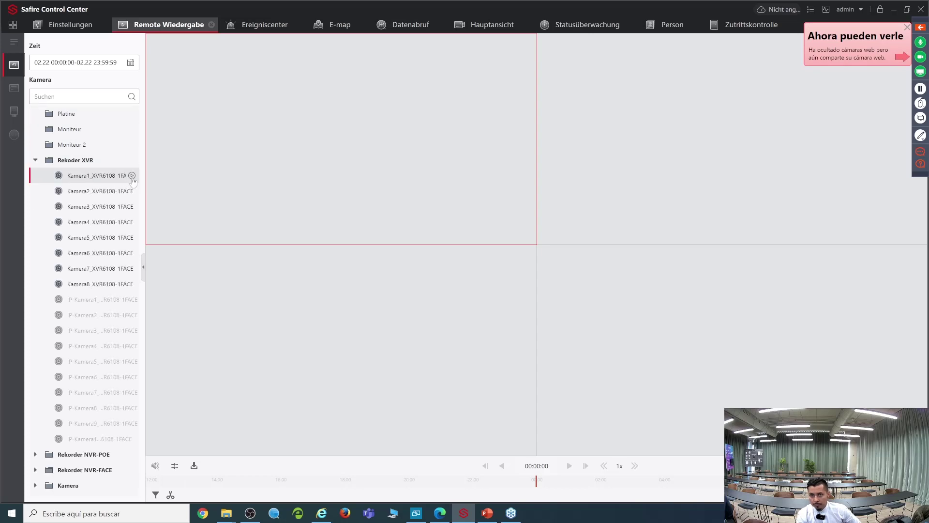
click(132, 176)
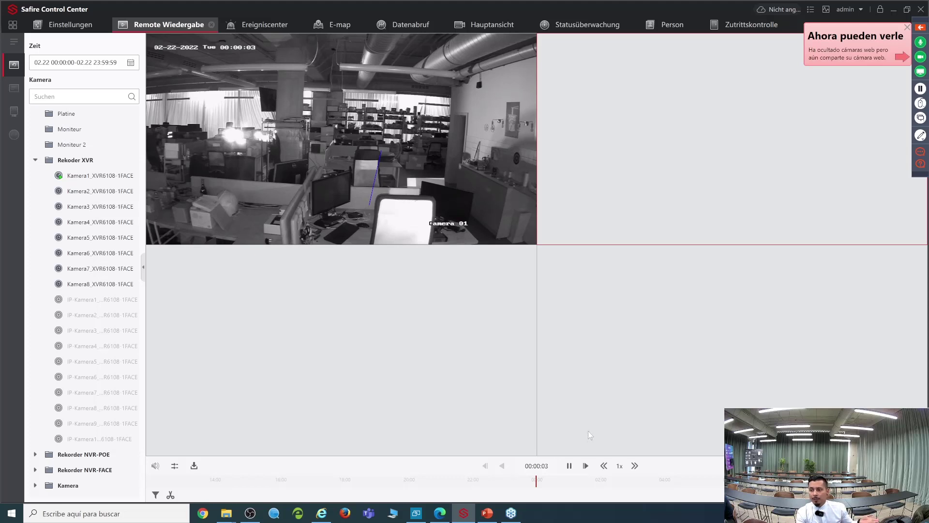
click(570, 466)
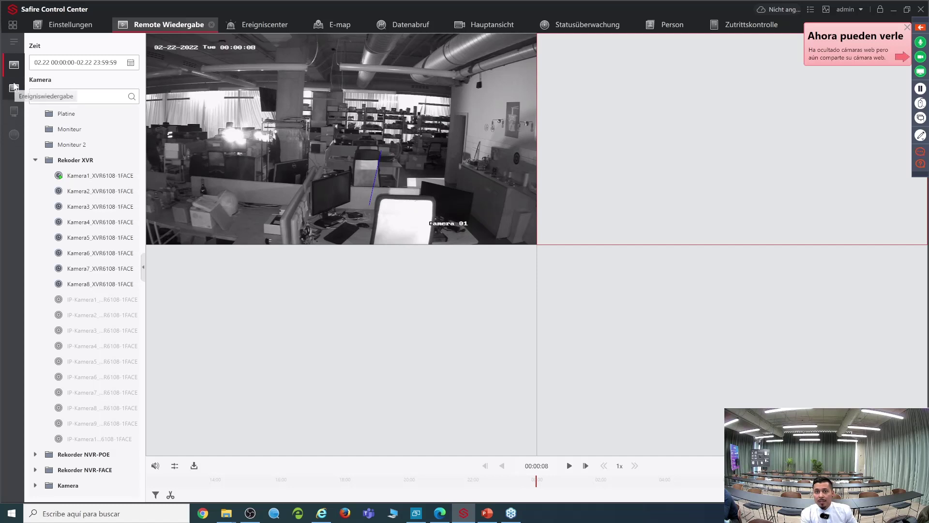
click(13, 88)
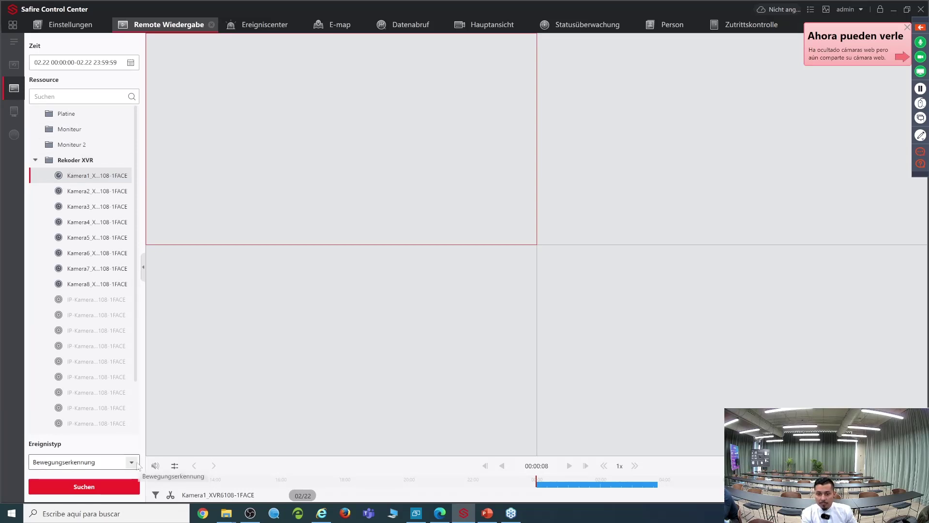
Step: Search Kamera1 for Gesichtserkennung events under VCA-Detektion
click(131, 463)
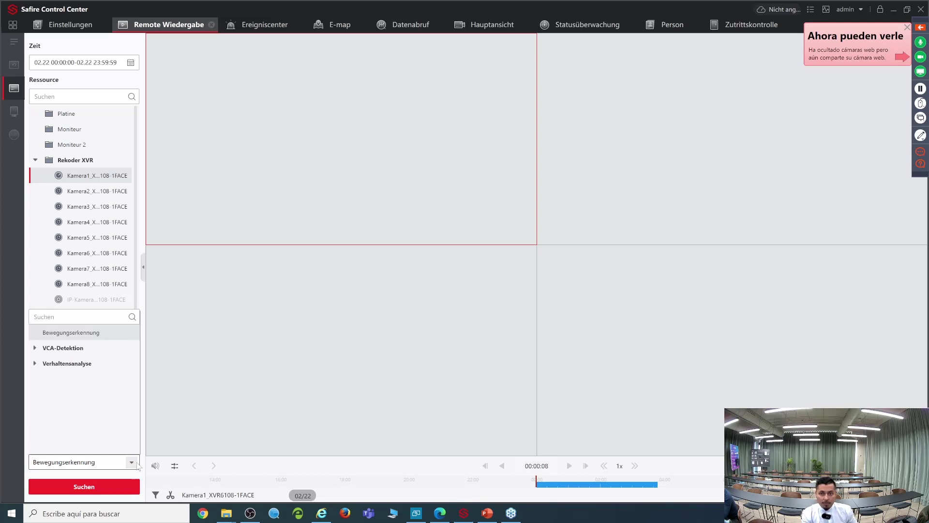
click(37, 349)
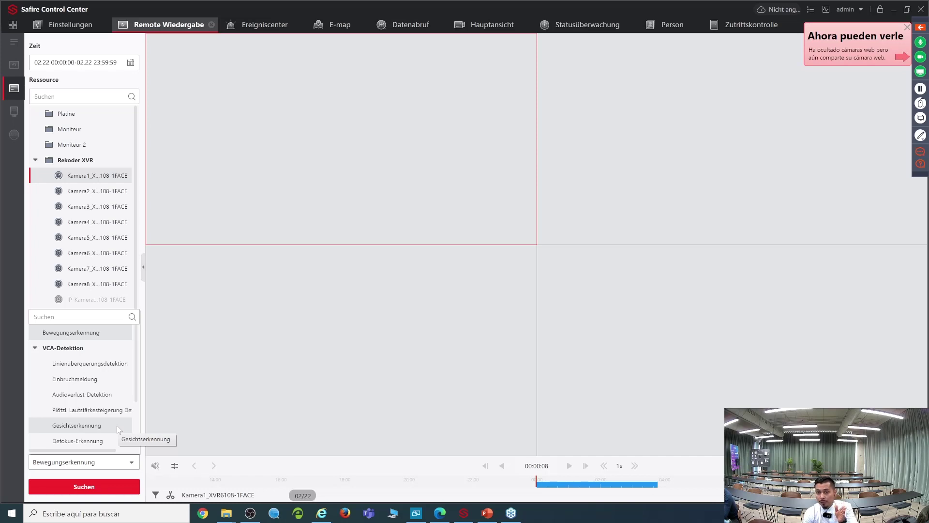
click(117, 426)
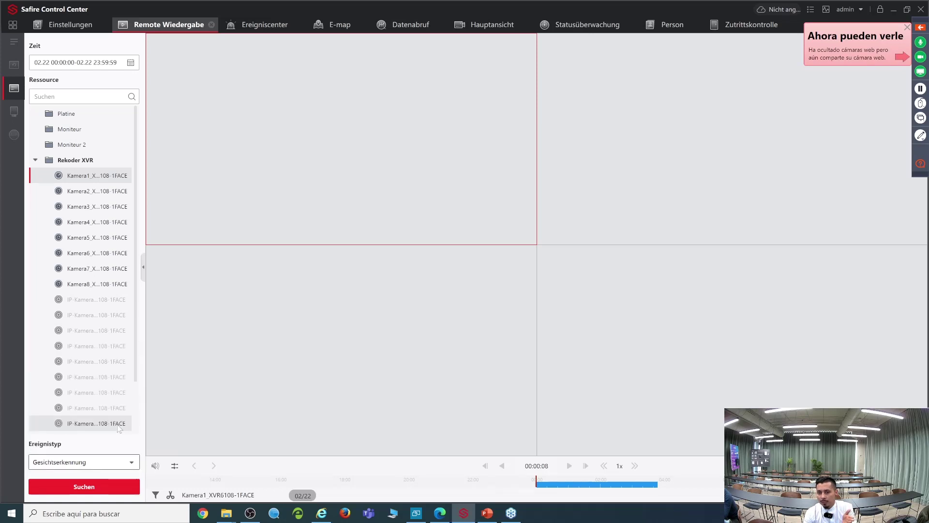
click(104, 483)
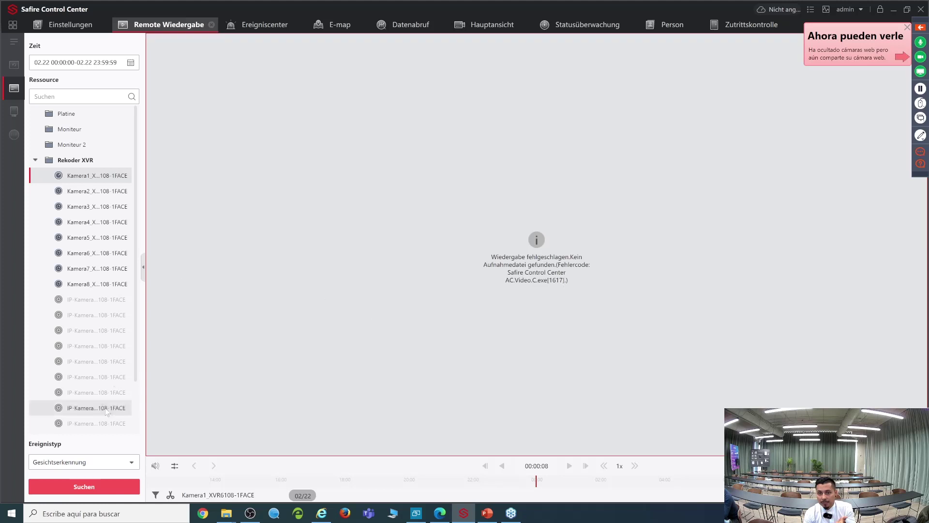
Step: Search Kamera1 for Linienüberquerungsdetektion events and pick the 01:13:58 event
click(132, 463)
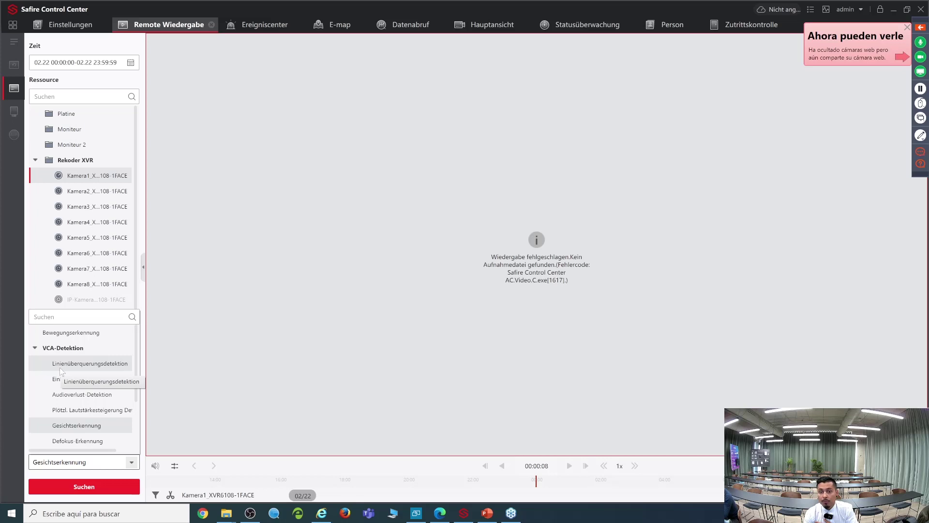
click(60, 363)
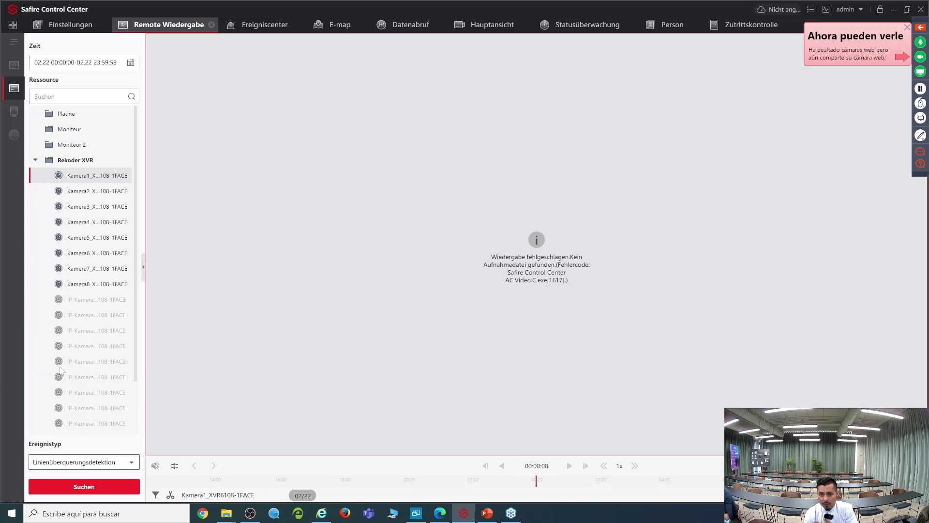
click(114, 490)
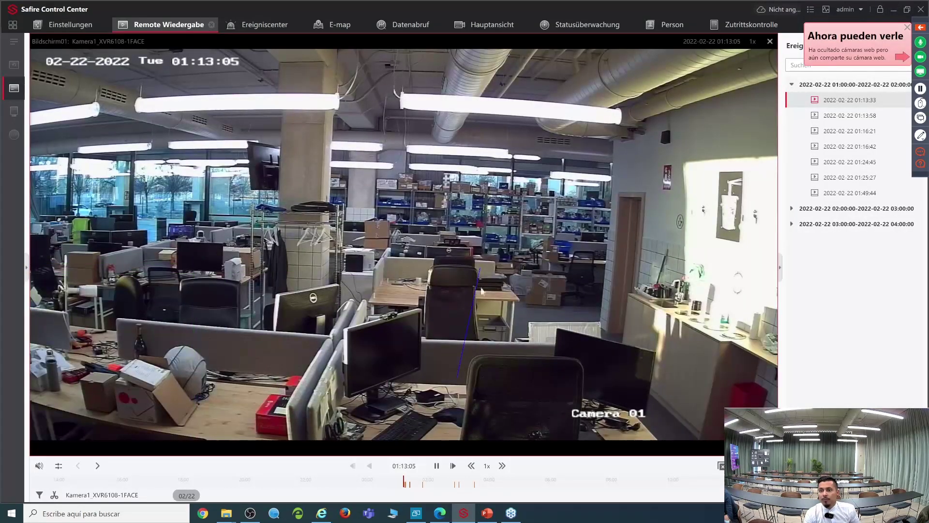
click(848, 116)
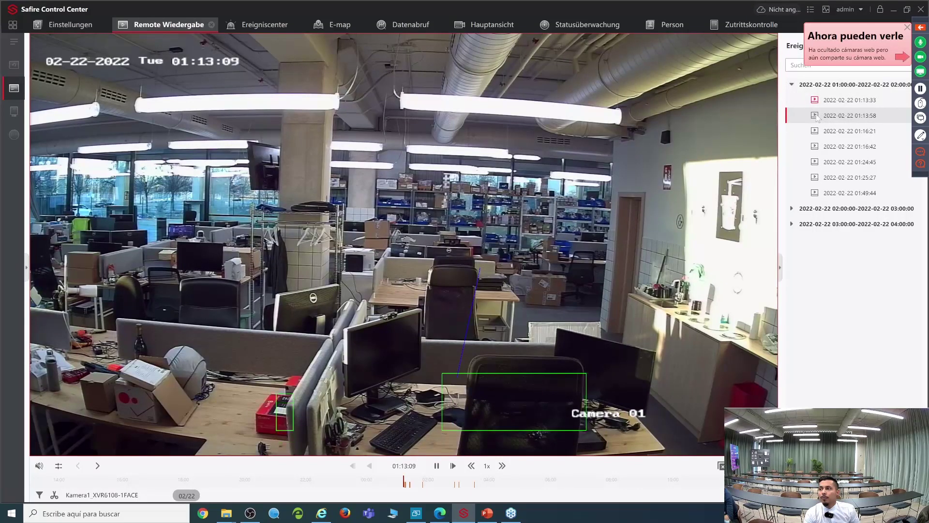
mouse_move(818, 119)
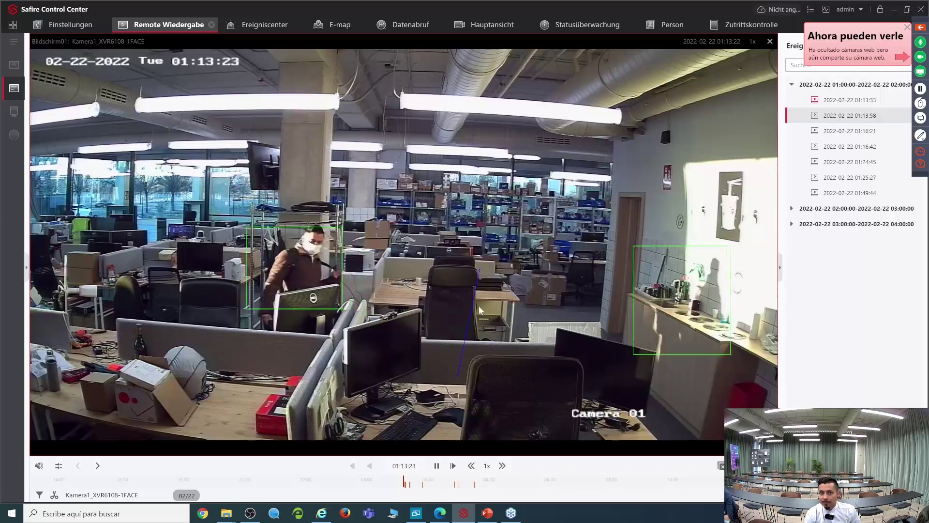
Step: Go Home, reopen Remote Wiedergabe, and switch back to the camera playback view
click(12, 27)
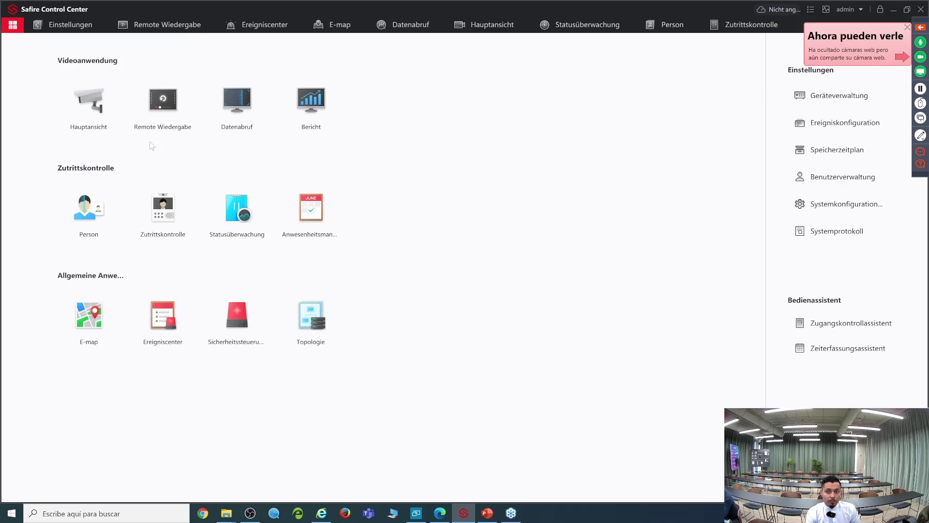
click(163, 113)
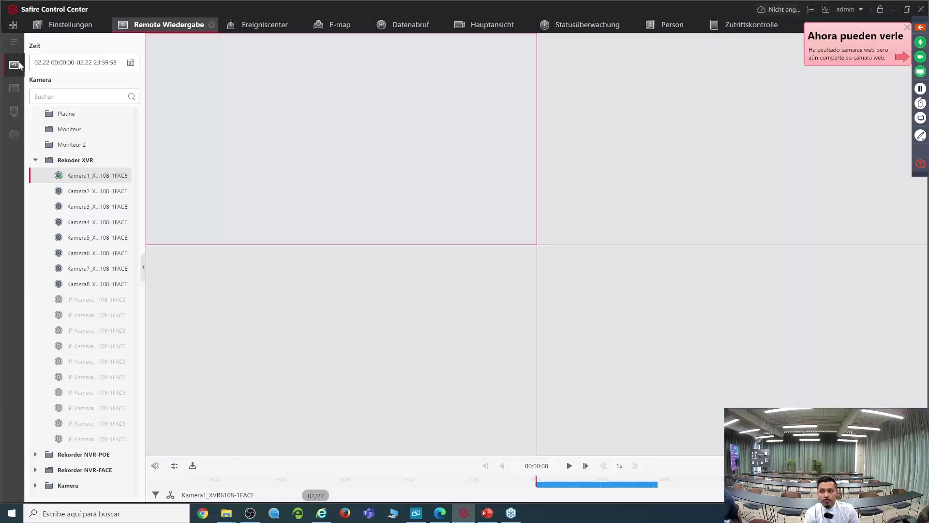
click(14, 65)
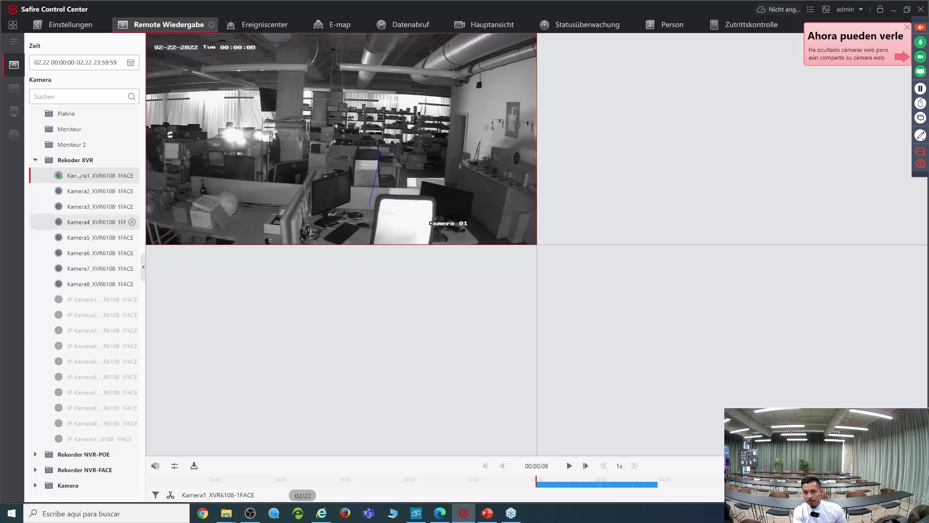
Step: Collapse Rekoder XVR, expand Rekorder NVR-FACE, and switch to event search for IP Kamera1_NVR-4K-8FACE
click(35, 161)
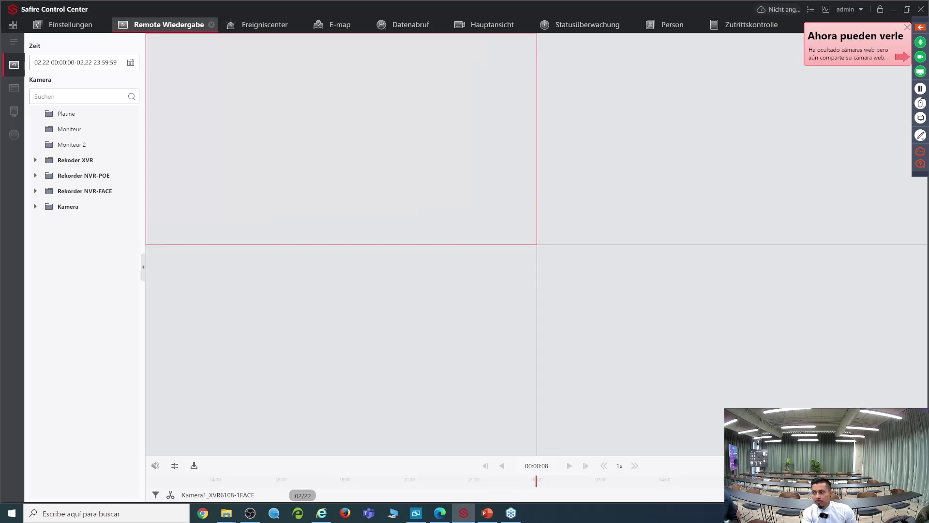
click(13, 88)
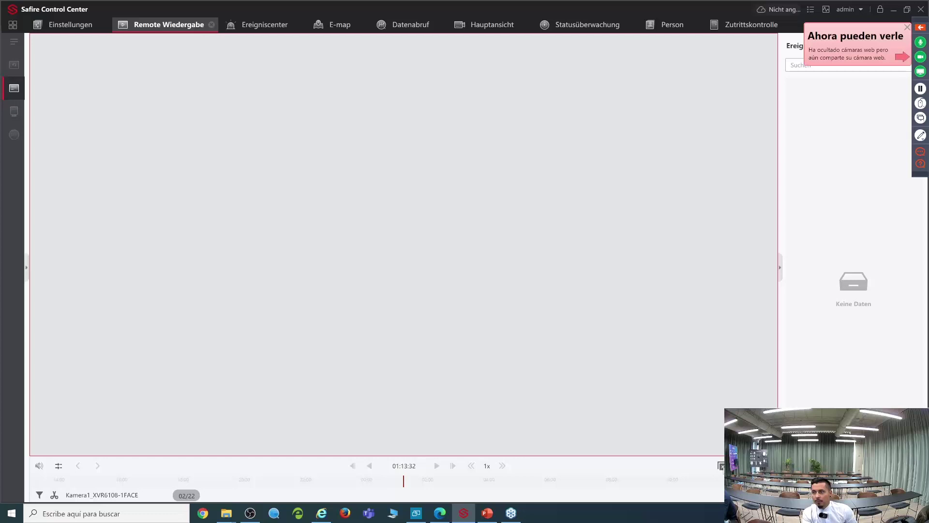
click(14, 65)
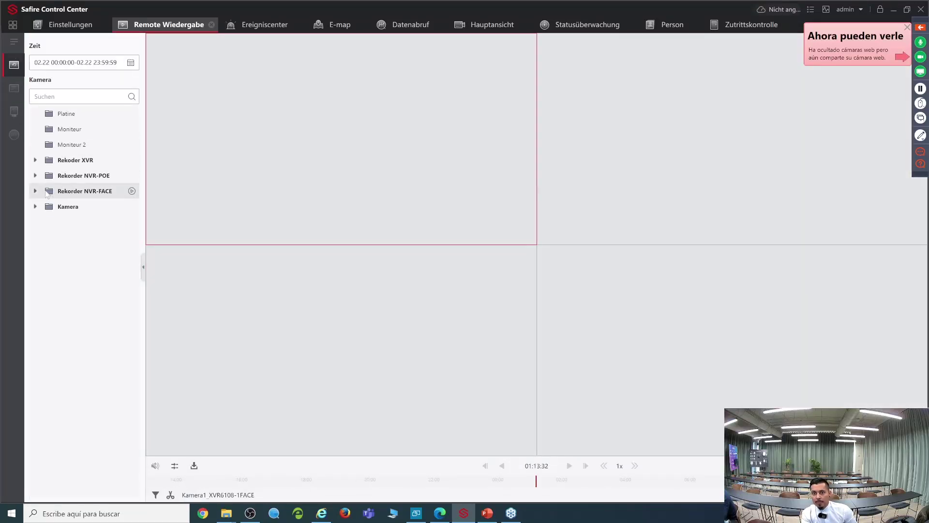
click(35, 191)
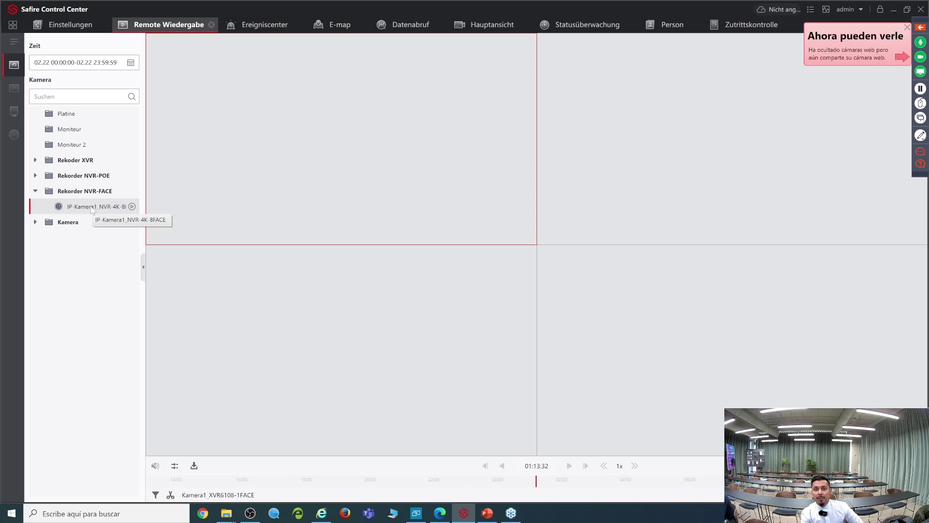
click(5, 91)
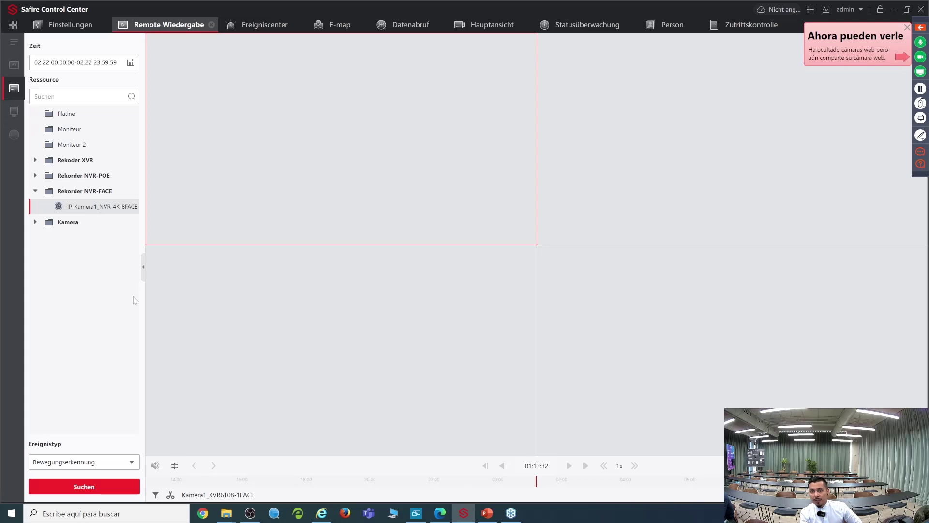
Step: Search the NVR-FACE camera for Gesichtserkennung events
click(132, 463)
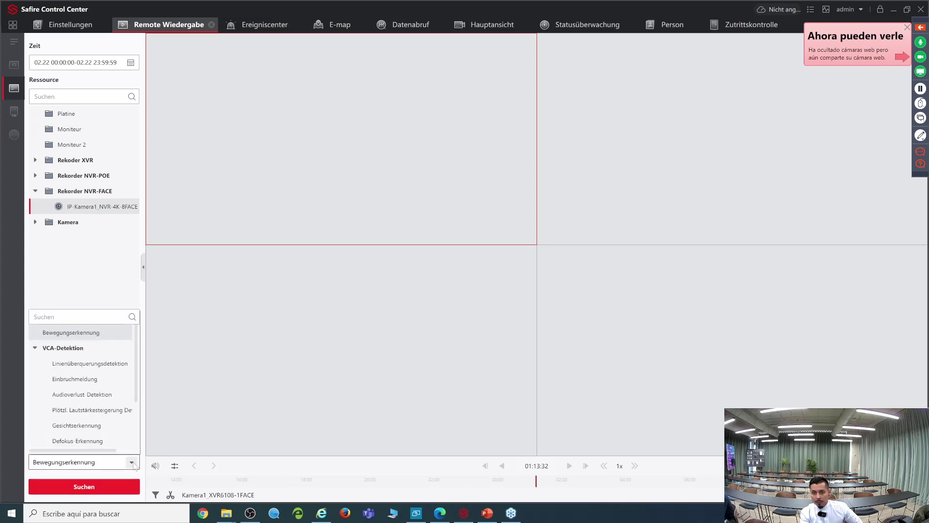
click(94, 428)
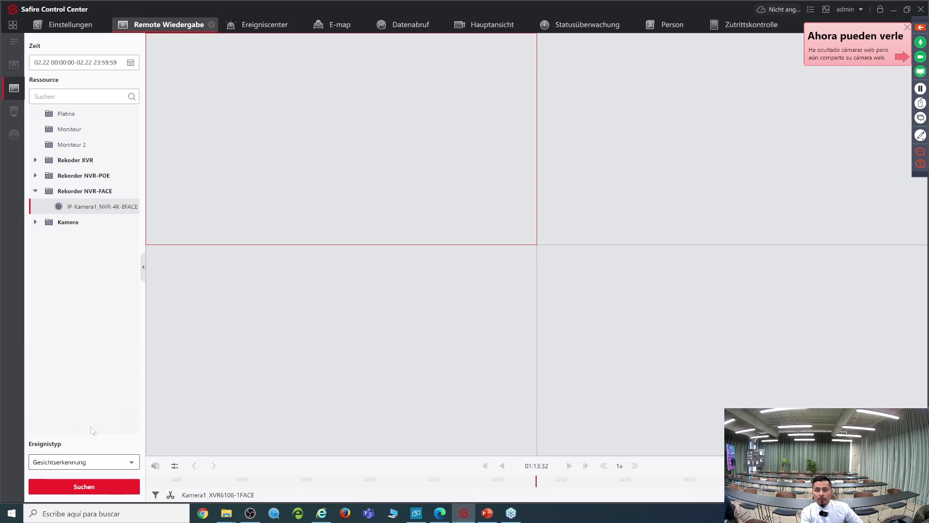
click(107, 491)
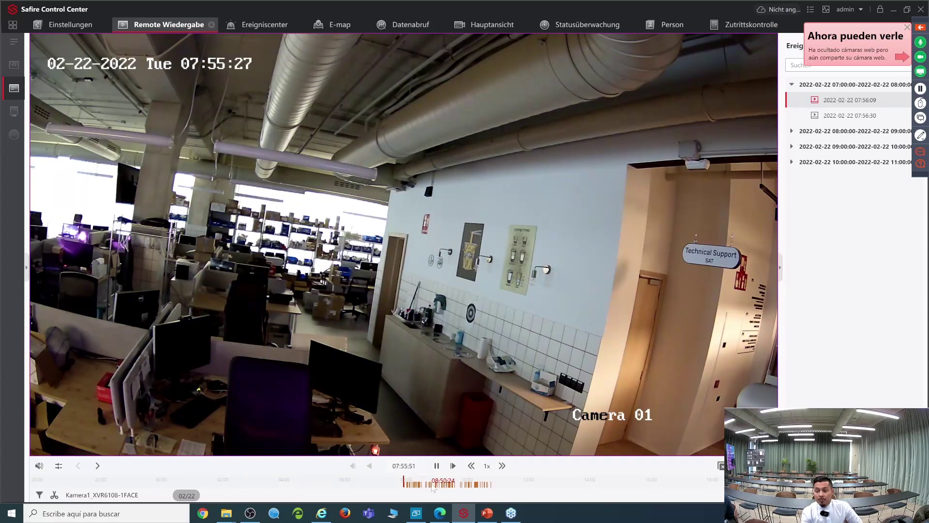
Step: Play and pause the 07:56:30 face event clip, then go home and open Datenabruf
mouse_move(627, 245)
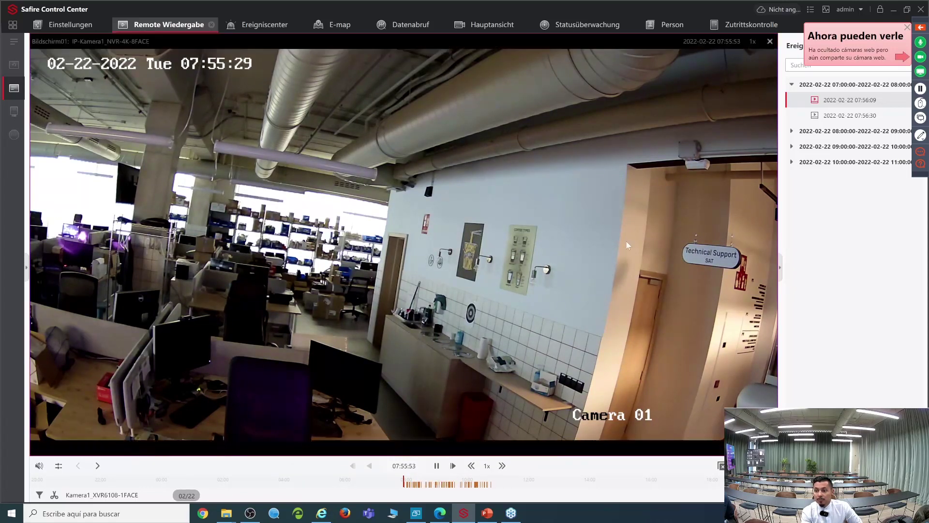
click(840, 116)
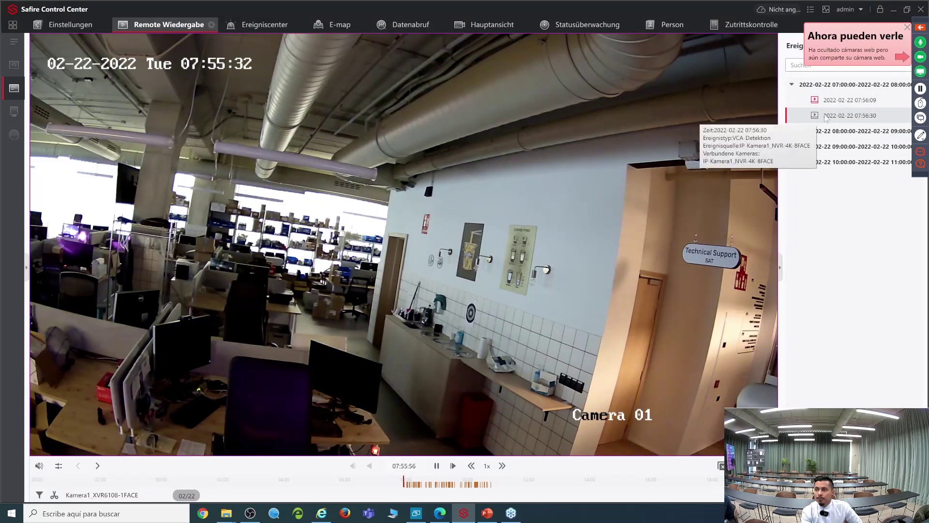
double_click(827, 117)
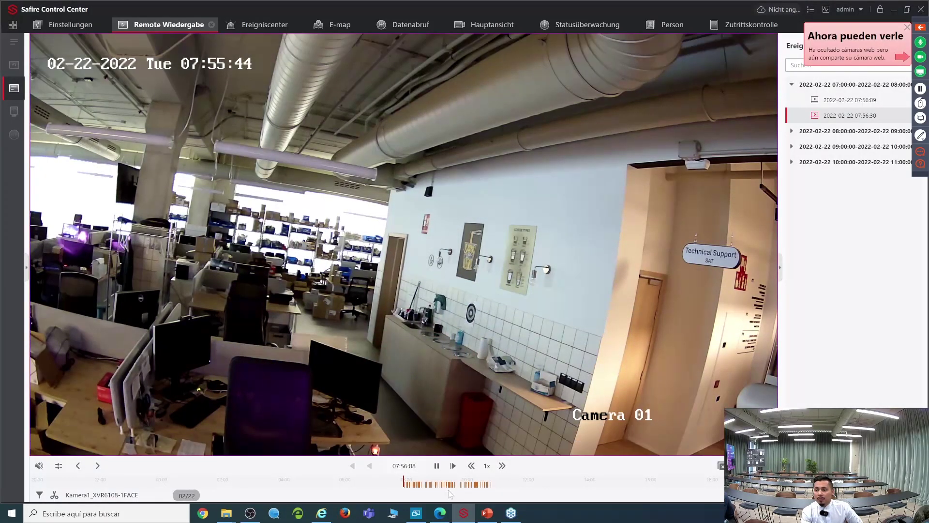
click(436, 466)
click(13, 25)
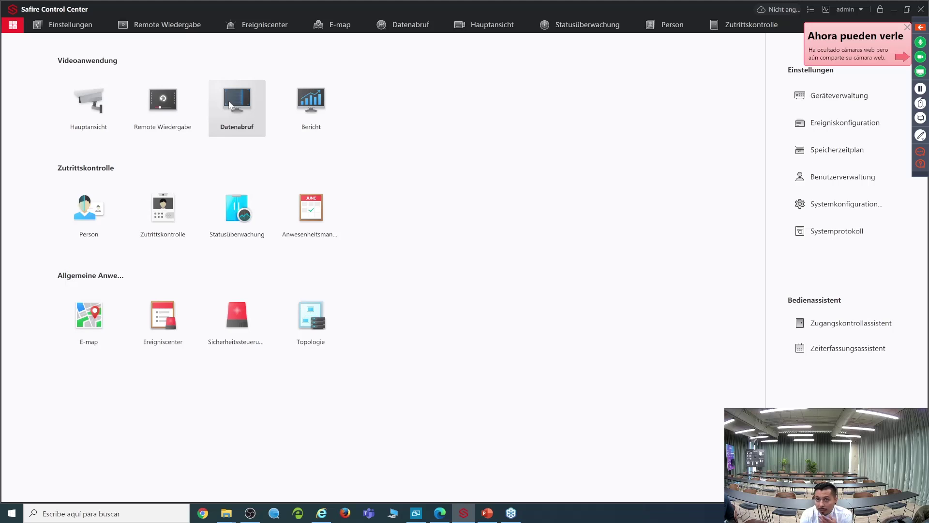
click(230, 106)
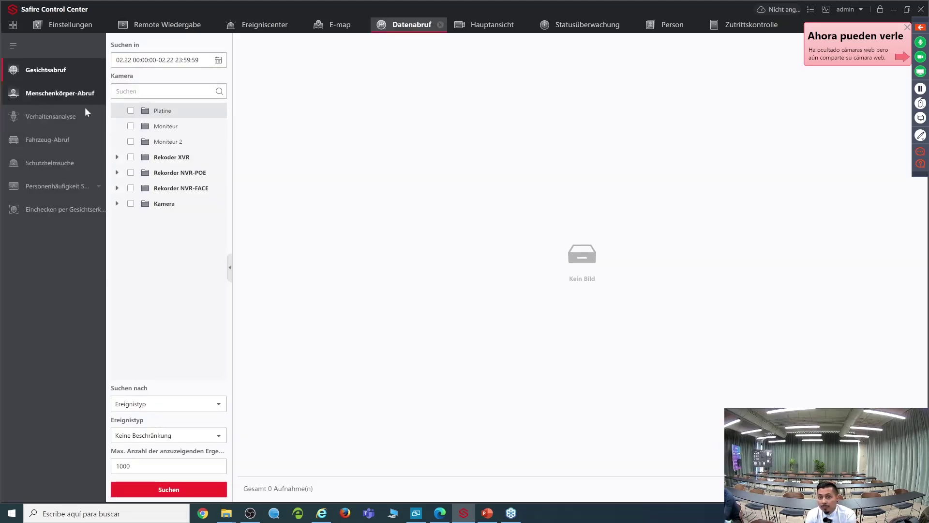
Step: Search Rekorder NVR-FACE face captures for 02.22 and open the first of the 105 results
click(131, 188)
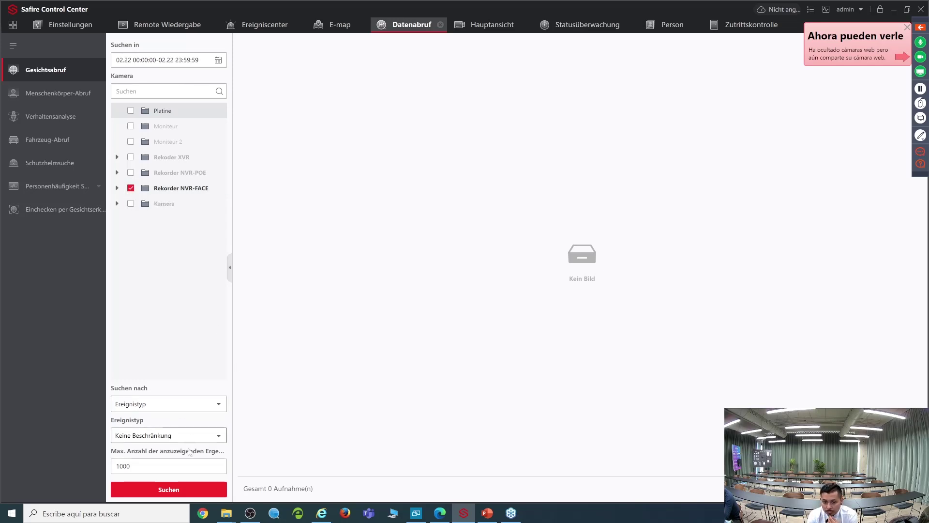
click(169, 491)
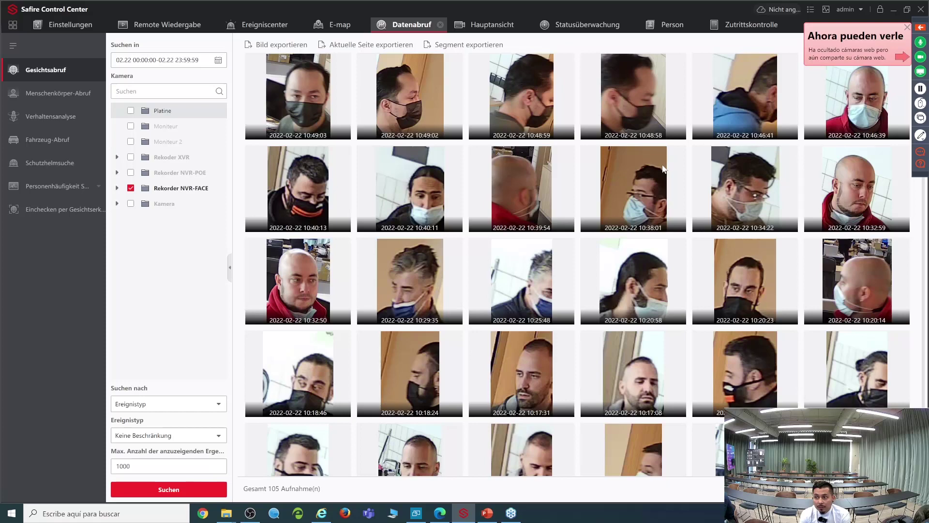
click(318, 107)
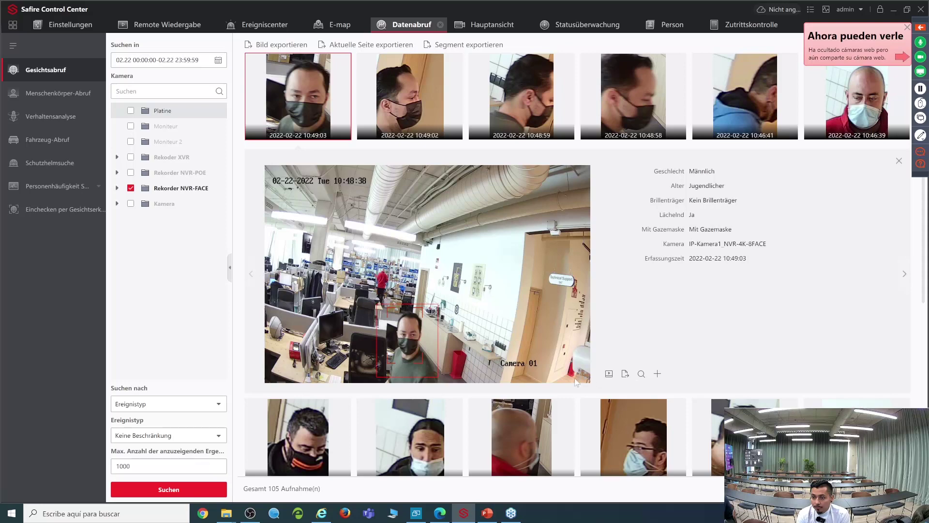
Step: Keep searching by event type, choose Vergleich von Gesichtsbildern, and set Max. Anzahl to 100
scroll(545, 417, down, 2)
scroll(411, 447, up, 2)
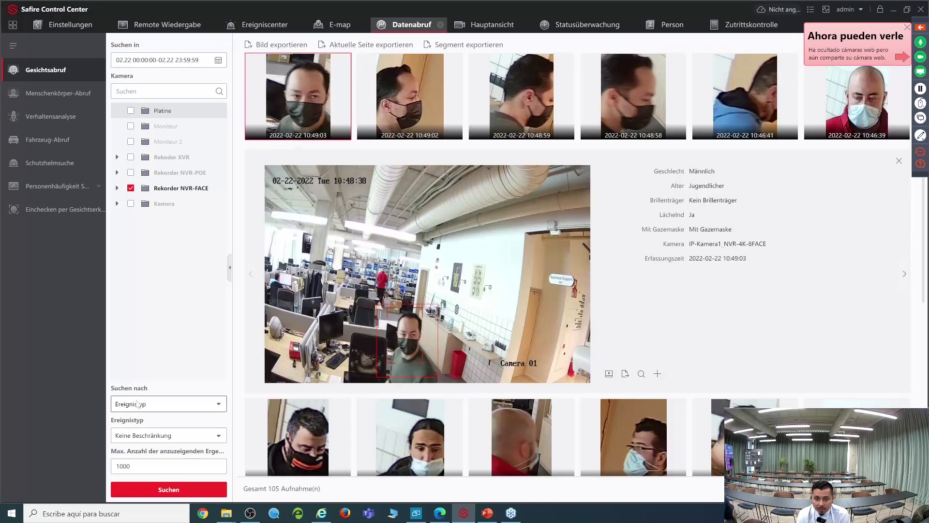
click(217, 406)
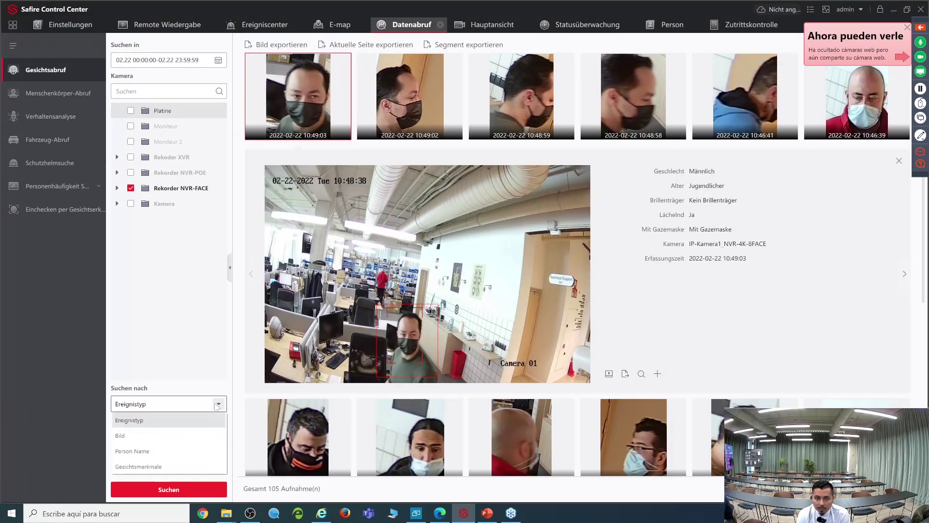
click(217, 406)
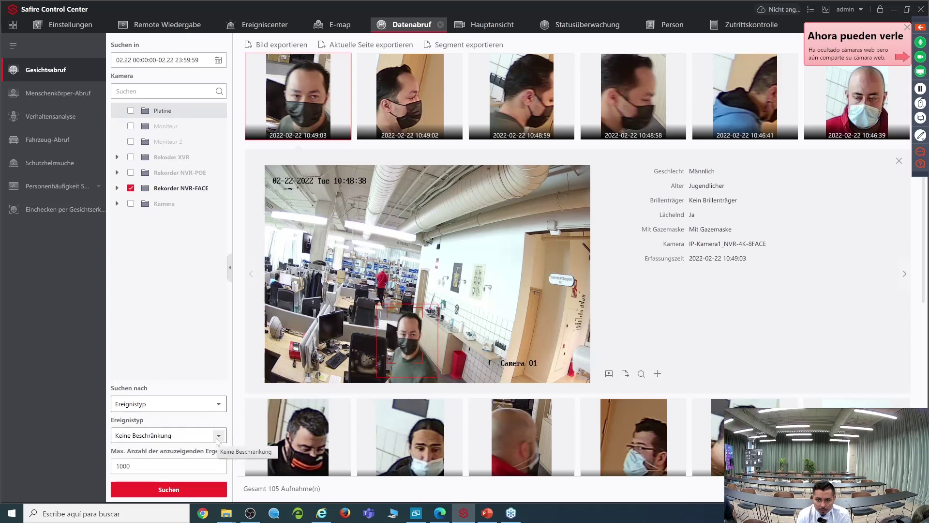
click(219, 436)
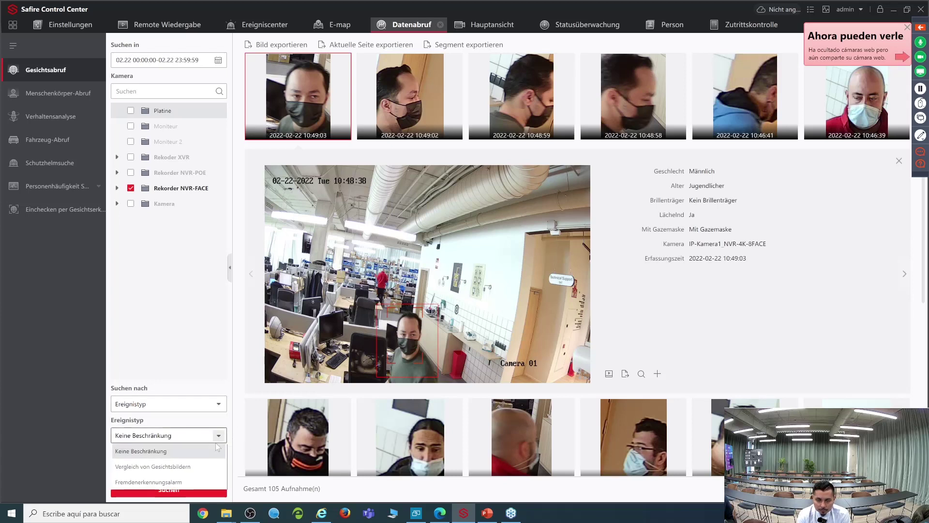
click(193, 467)
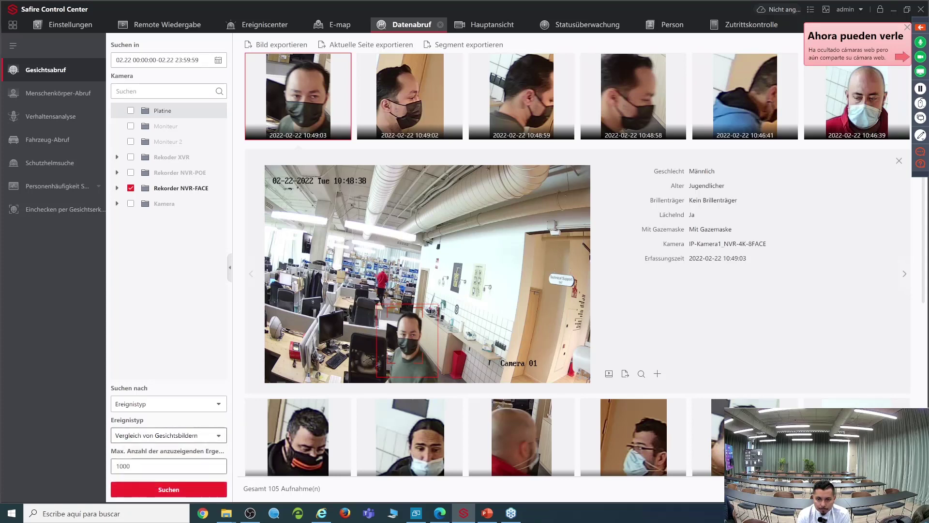
double_click(192, 466)
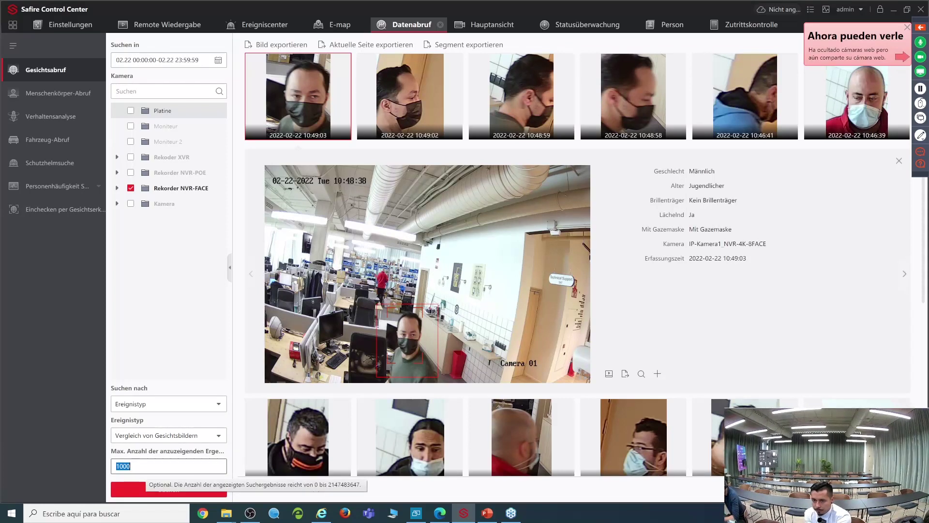
text(1)
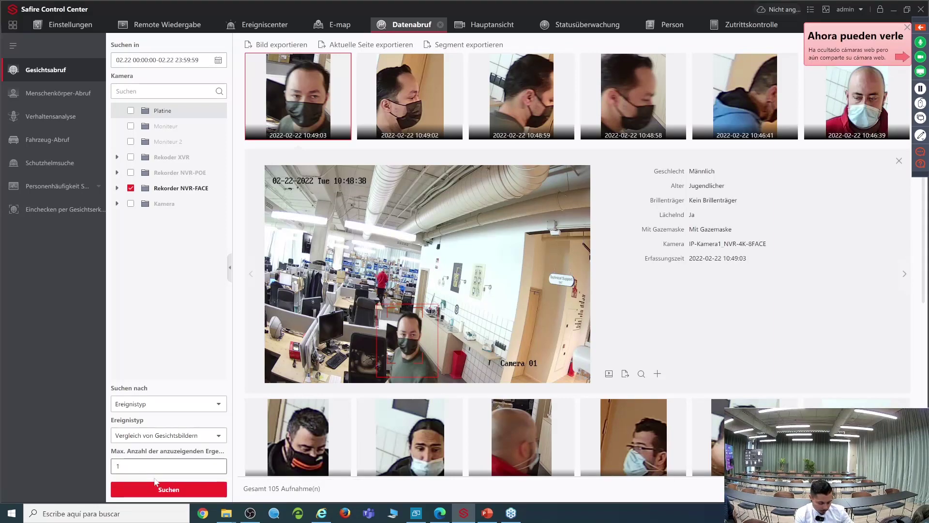
text(00)
Step: Run the face-comparison search and view the 96% and 91% matches in detail
click(161, 489)
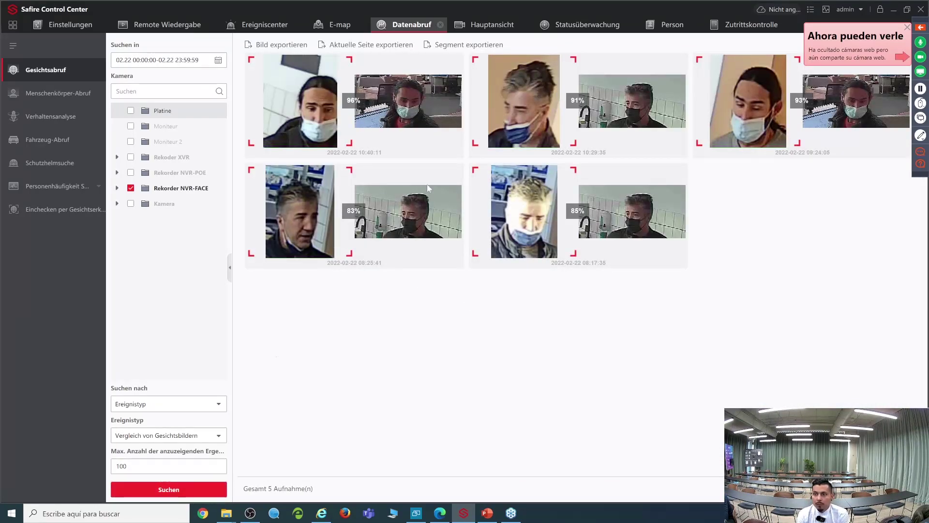
click(405, 123)
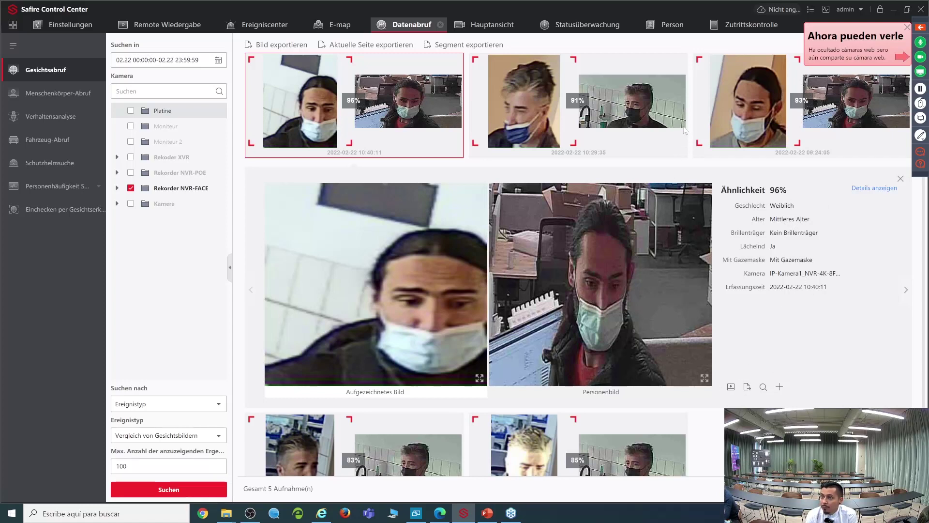
click(611, 132)
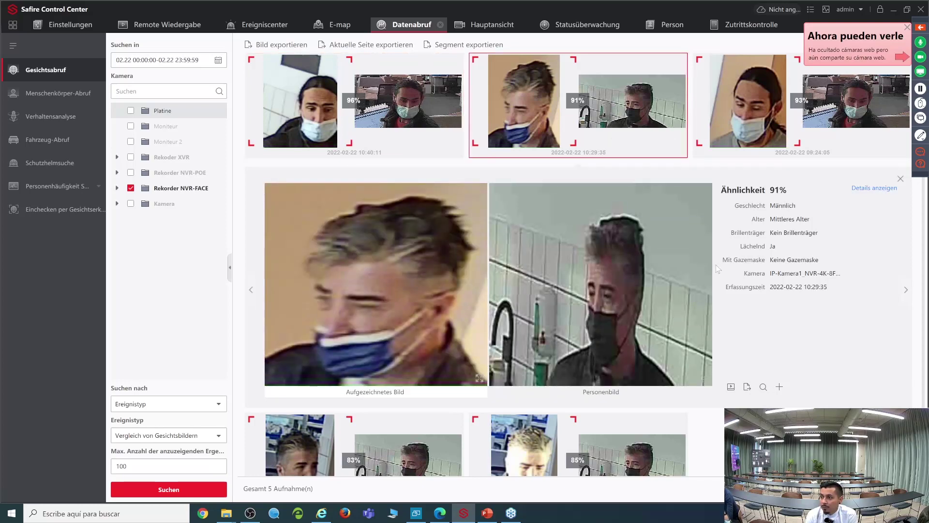
Step: Untick Rekorder NVR-FACE and bring up the search criterion list
click(131, 189)
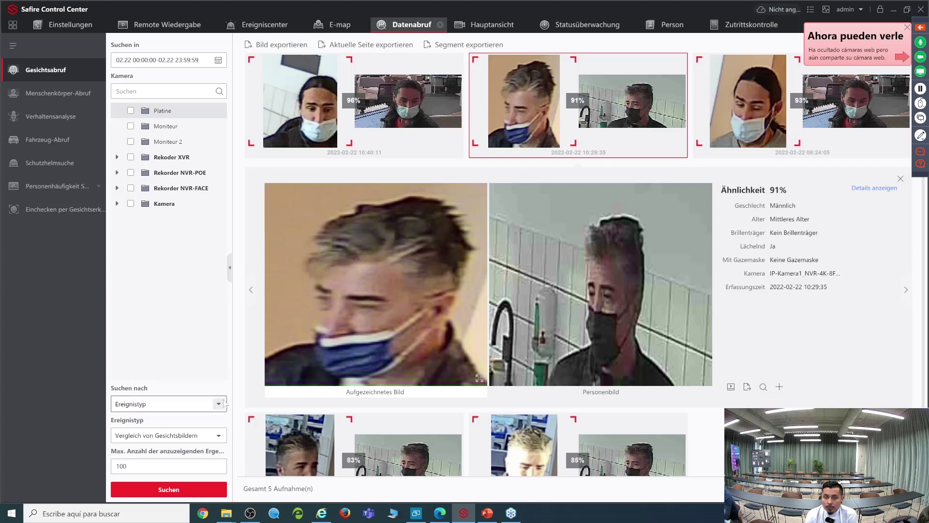
click(219, 404)
click(219, 403)
click(218, 403)
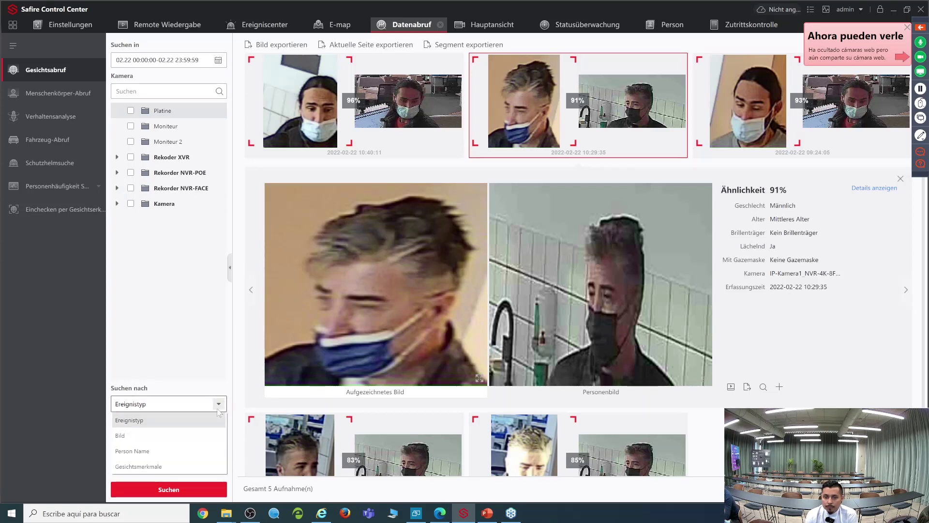
Step: Switch Suchen nach to Person Name, enter the enrolled person's name, and search
click(199, 445)
click(168, 435)
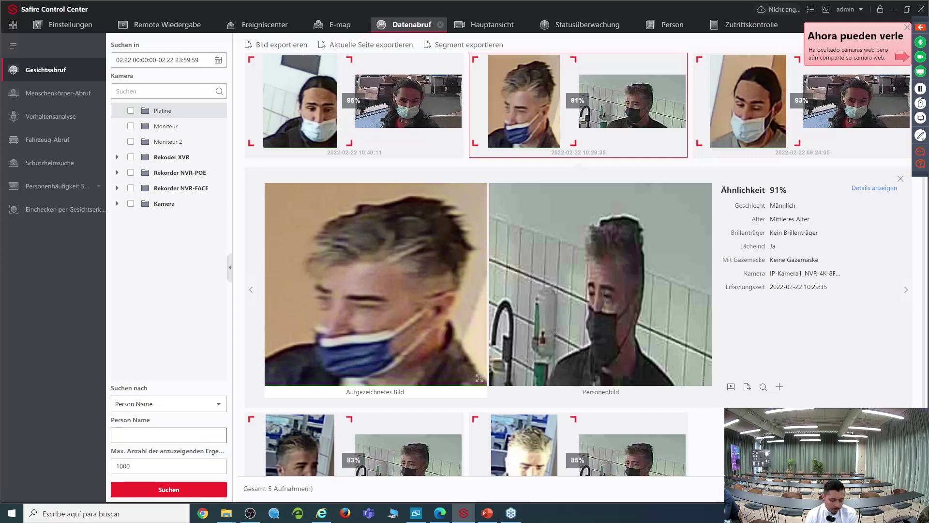
text(roque)
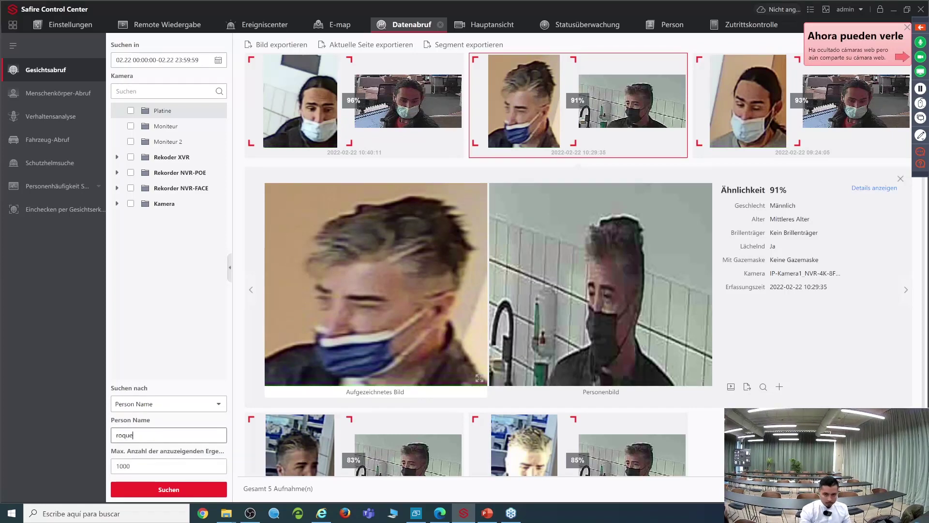
click(159, 490)
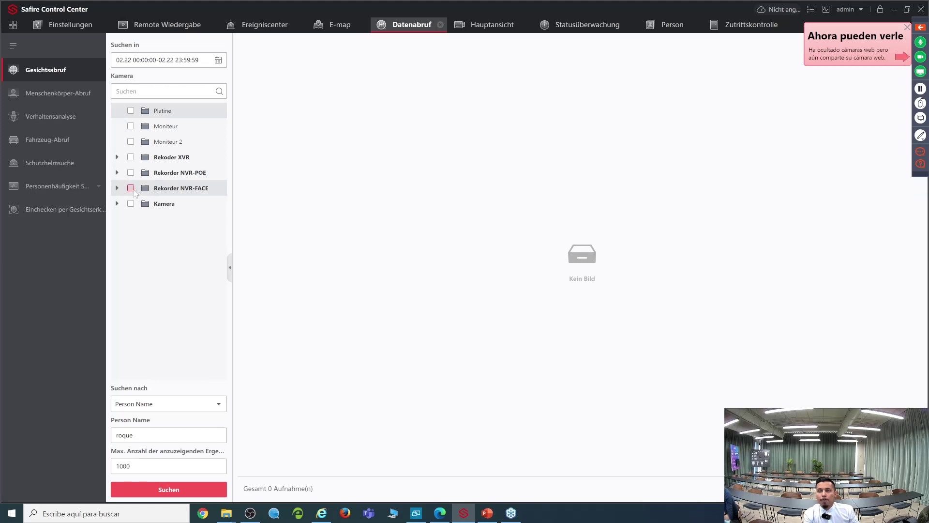
Step: Include Rekorder NVR-FACE, rerun the Person Name search, and confirm the person's face
click(131, 189)
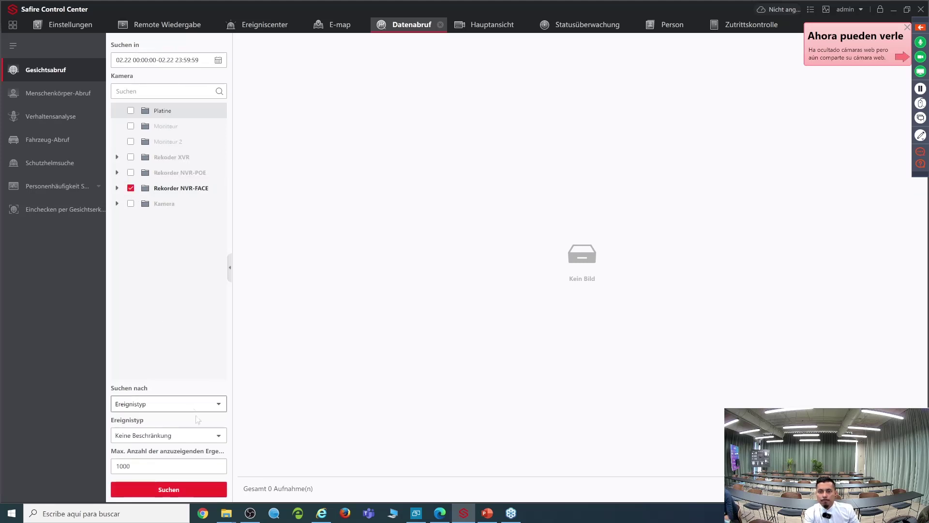
click(191, 403)
click(170, 449)
click(166, 489)
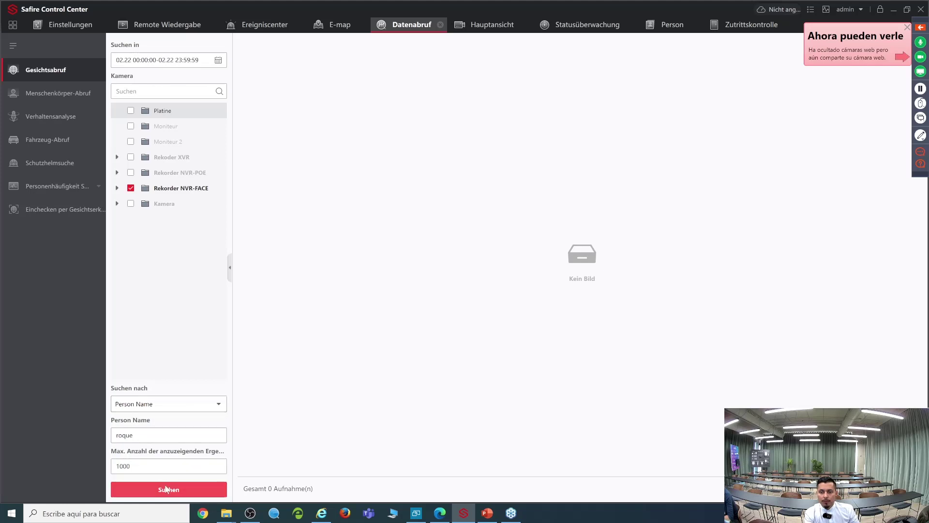
click(359, 210)
click(500, 336)
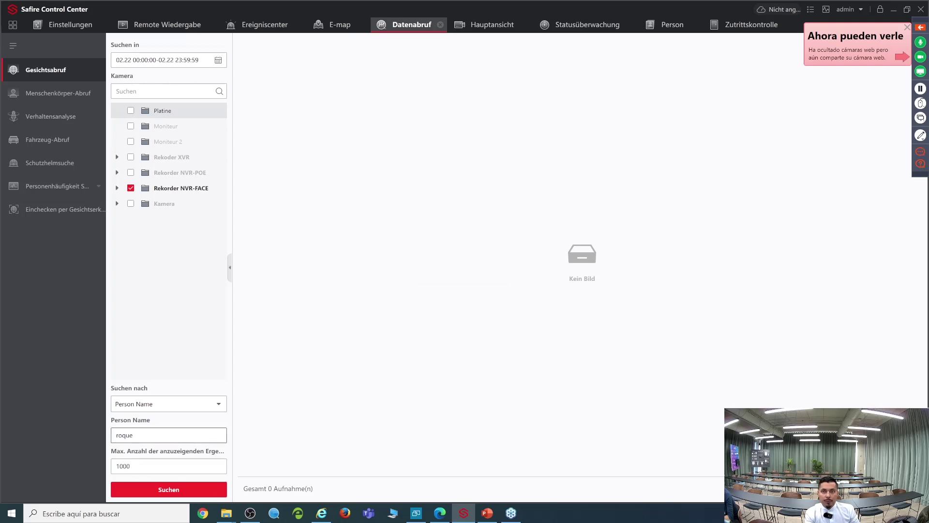
Step: Widen the date range to start on 21 February and rerun the search
click(218, 60)
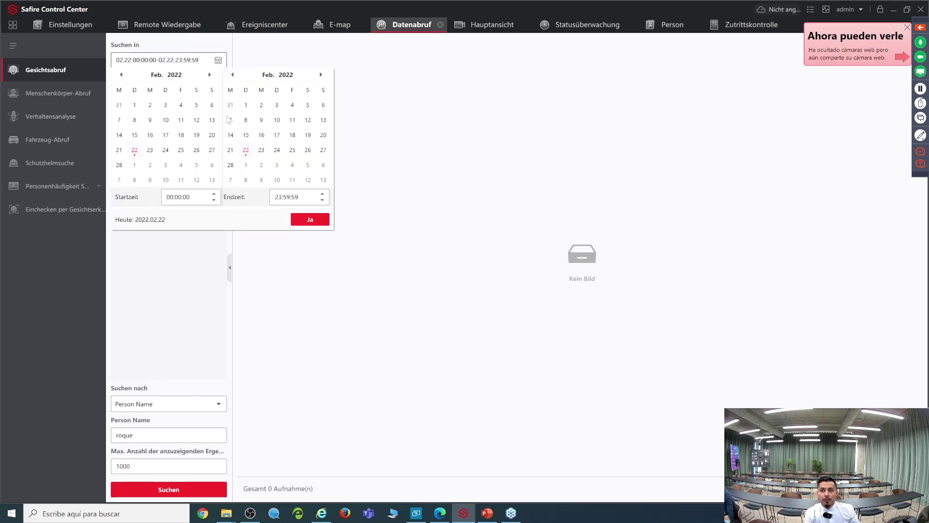
click(122, 151)
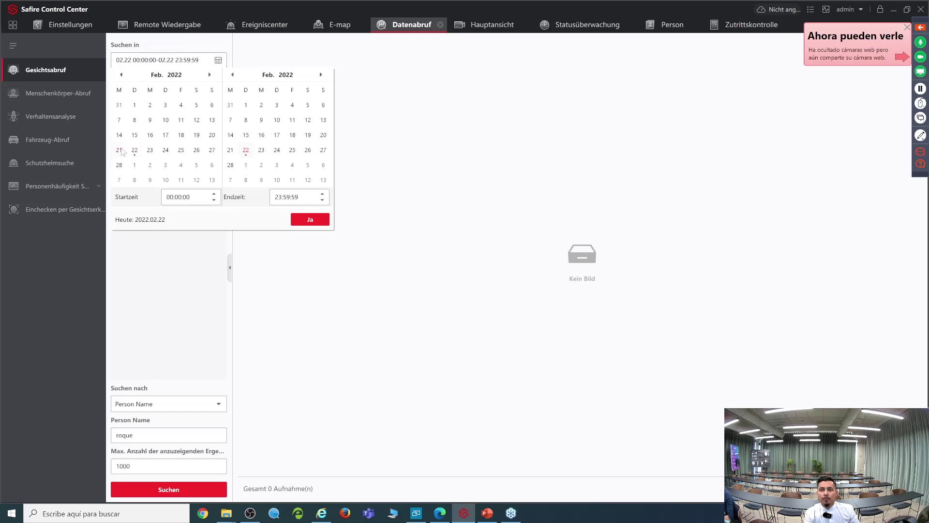
click(324, 220)
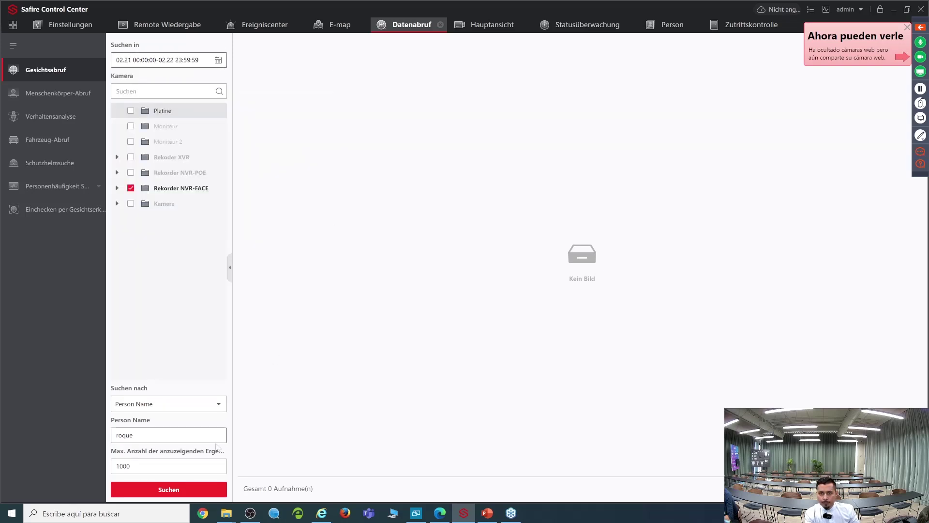
click(196, 491)
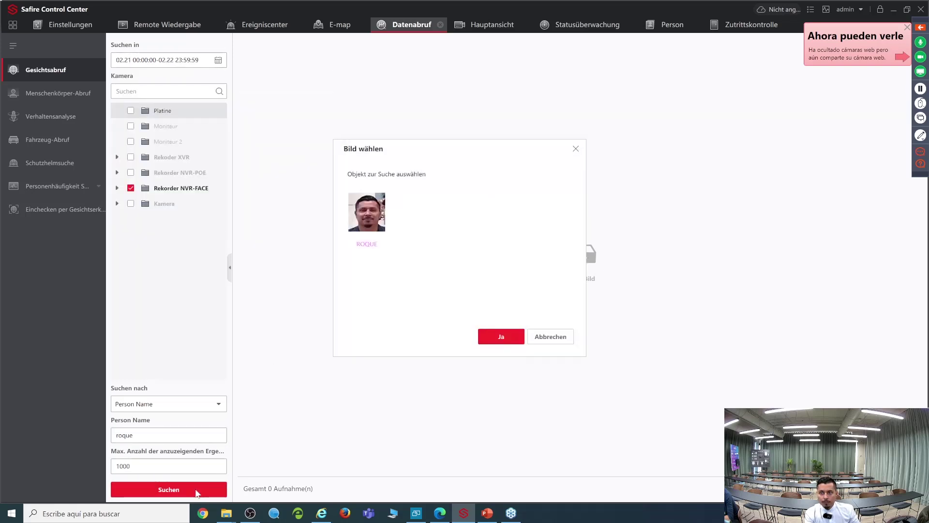
Step: Confirm the person's face in Bild wählen, which returns 0 recordings for 02.21–02.22
click(358, 227)
click(486, 341)
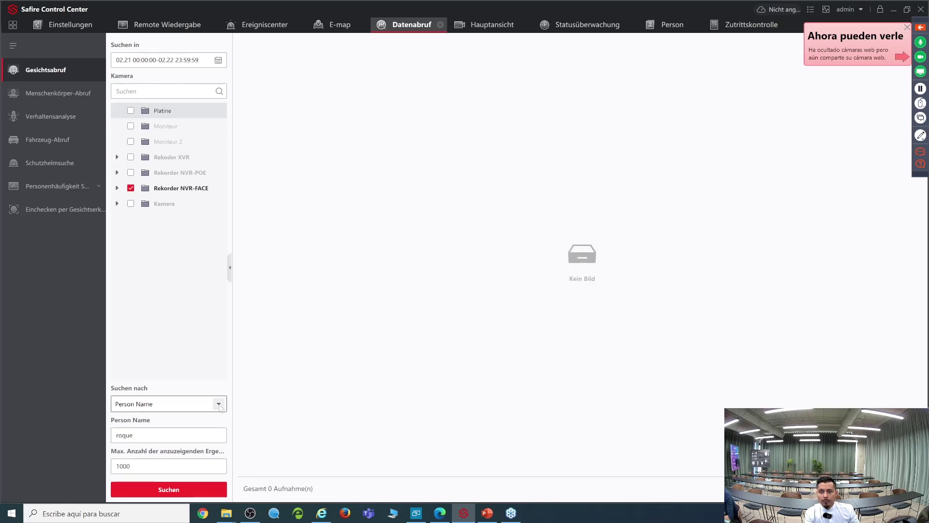
click(217, 435)
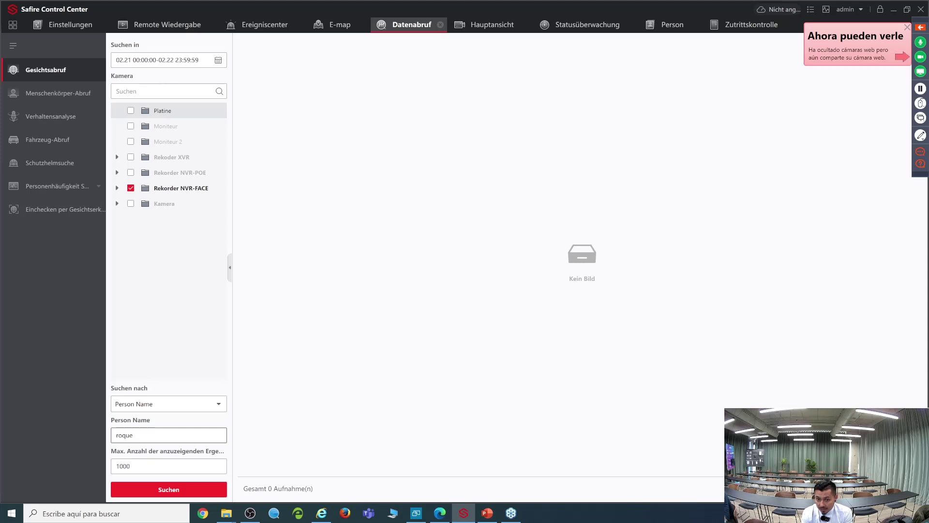
click(218, 404)
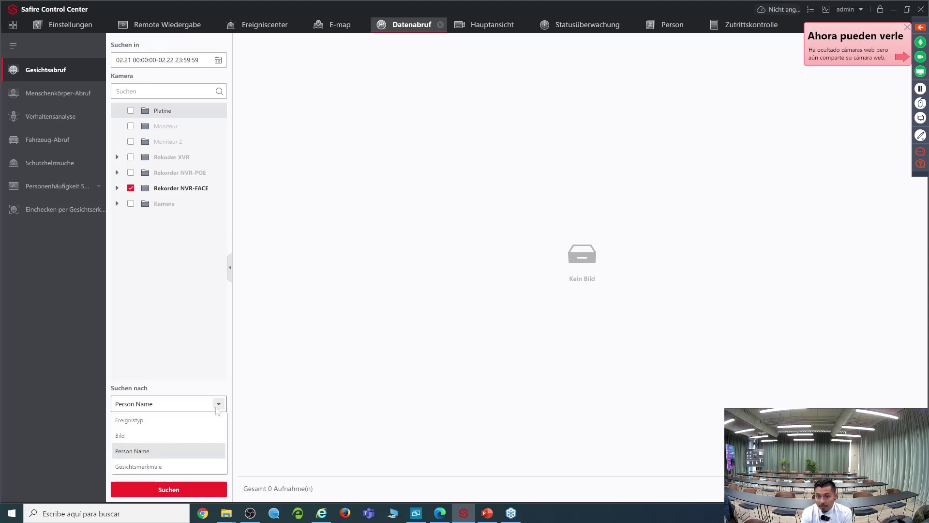
Step: Search by Gesichtsmerkmale with all ages and Geschlecht Weiblich, returning 56 faces
click(166, 466)
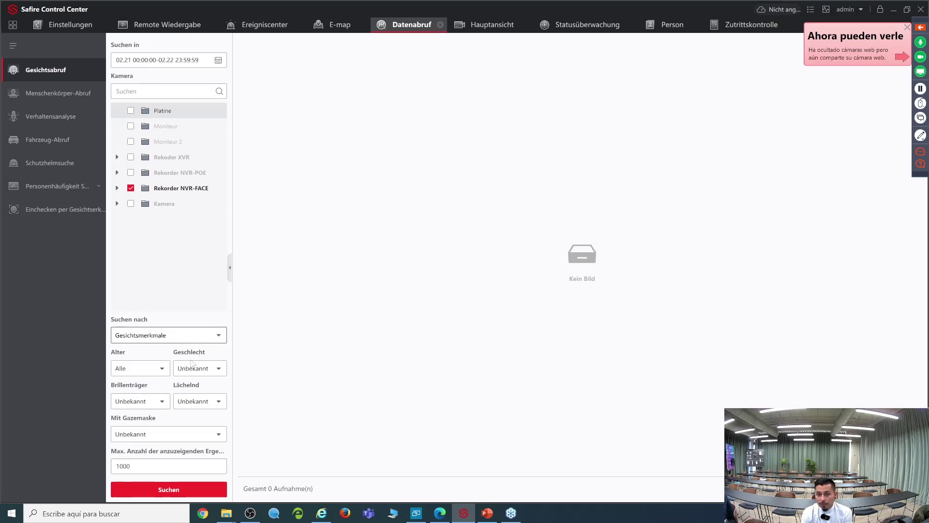
click(168, 373)
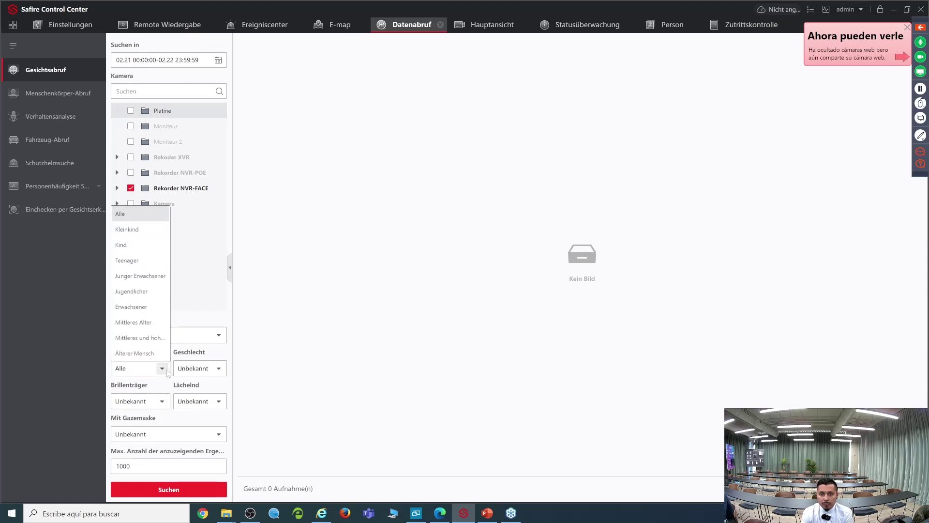
click(168, 373)
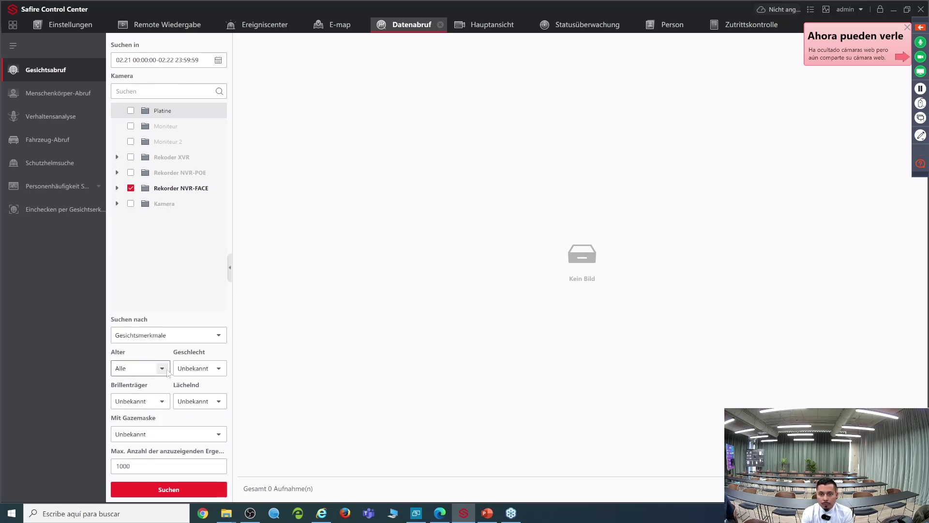
click(224, 371)
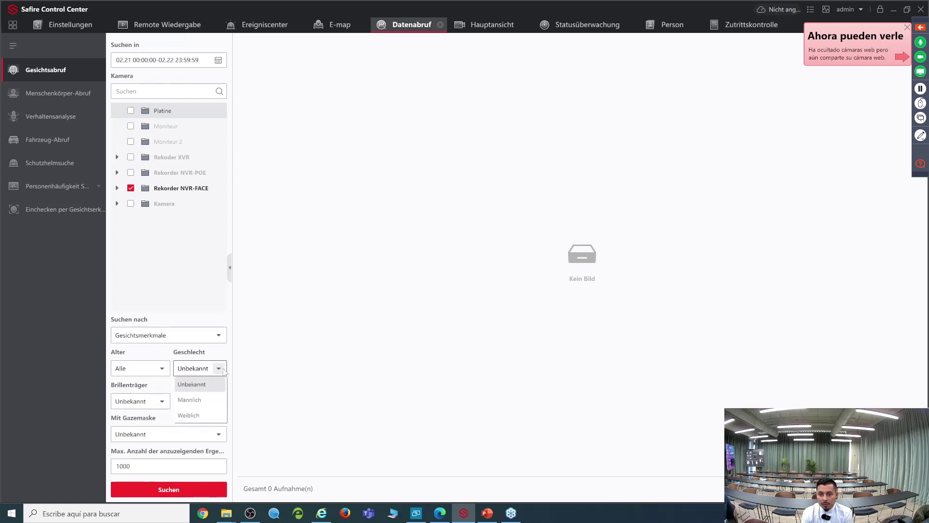
click(210, 414)
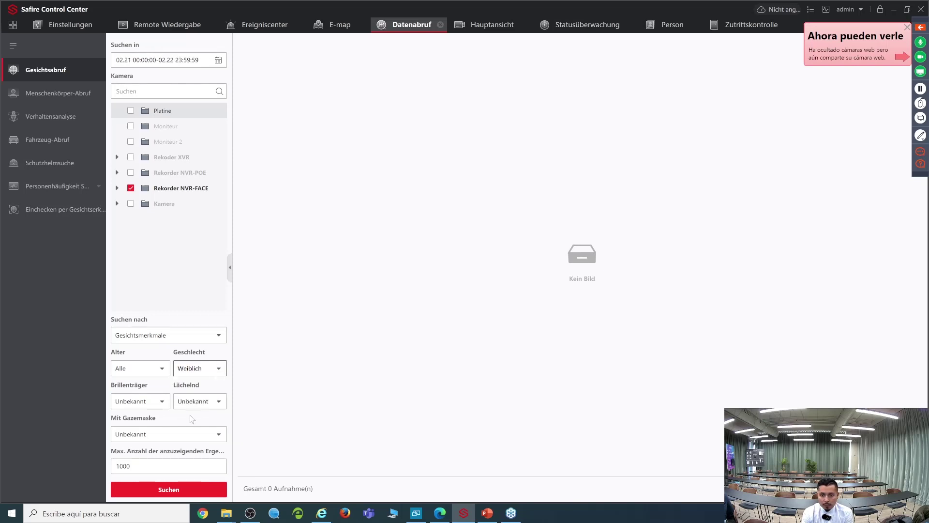
click(189, 492)
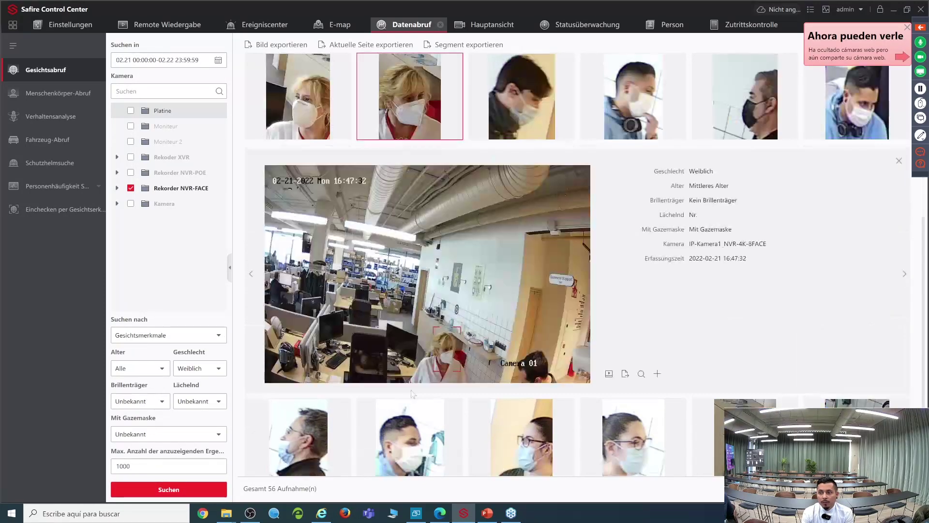
Step: View two female face captures in detail, untick Rekorder NVR-FACE, and go to Menschenkörper-Abruf
click(410, 389)
click(130, 188)
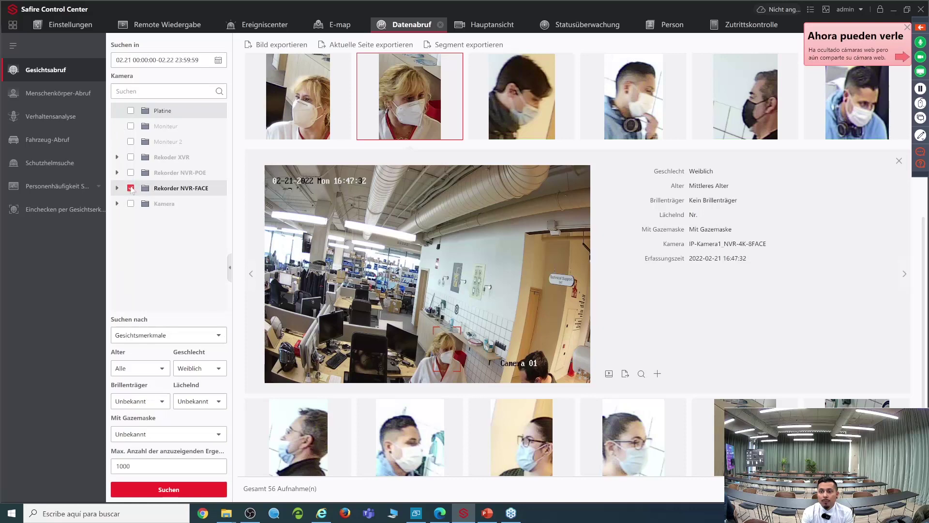
click(630, 453)
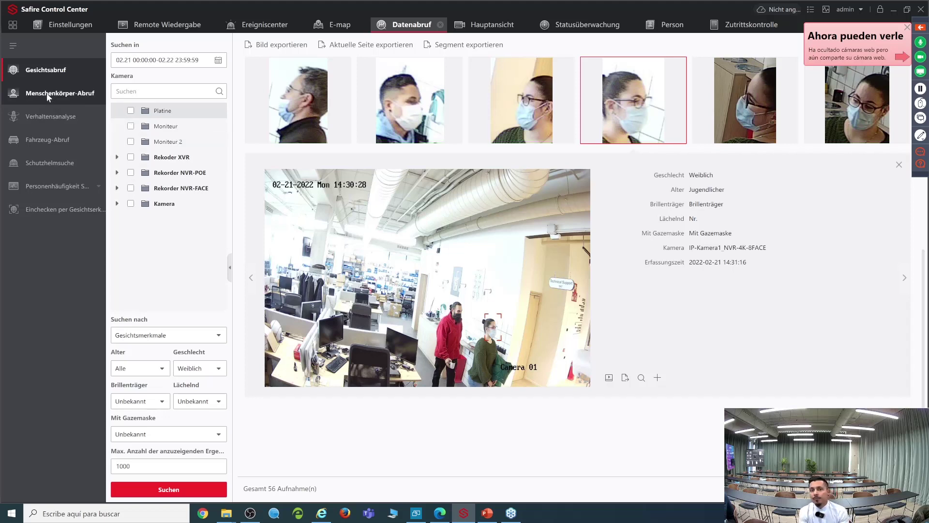
click(51, 97)
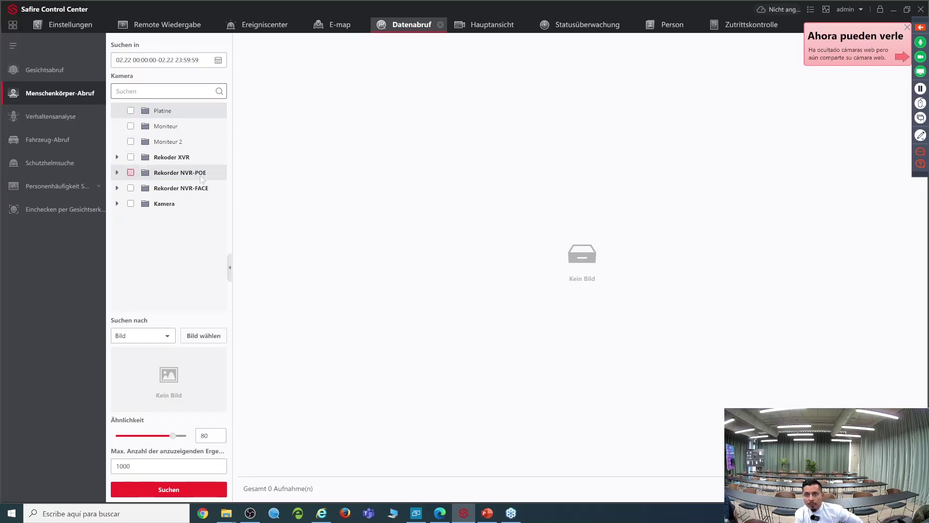
Step: Search all human bodies on Rekoder XVR for 02.22, returning 9 captures
click(132, 158)
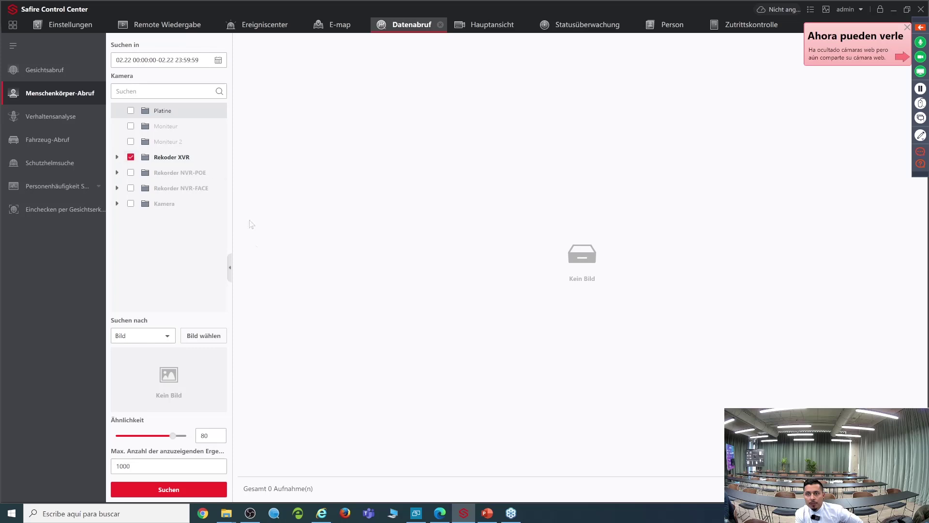
click(164, 335)
click(123, 351)
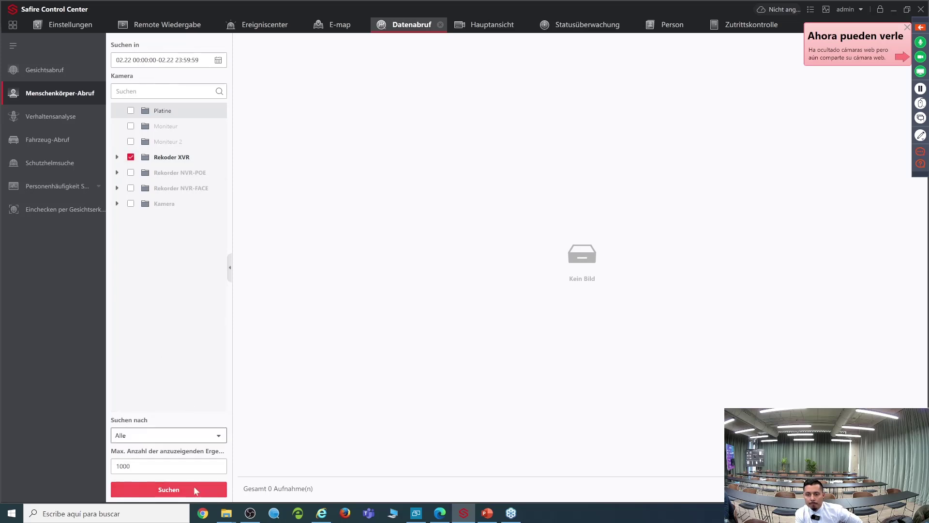
click(194, 486)
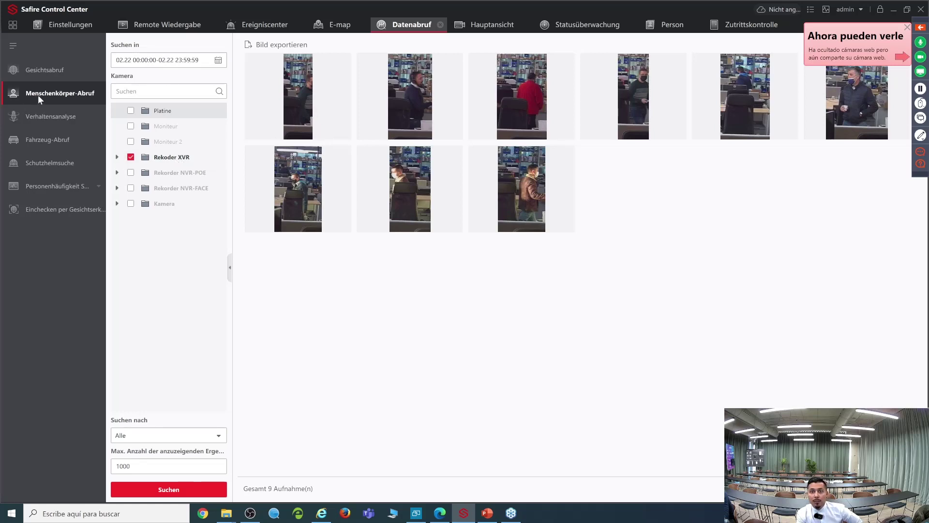
Step: View the body captures in detail, ending on the 01:13:32 Kamera1 capture
click(318, 113)
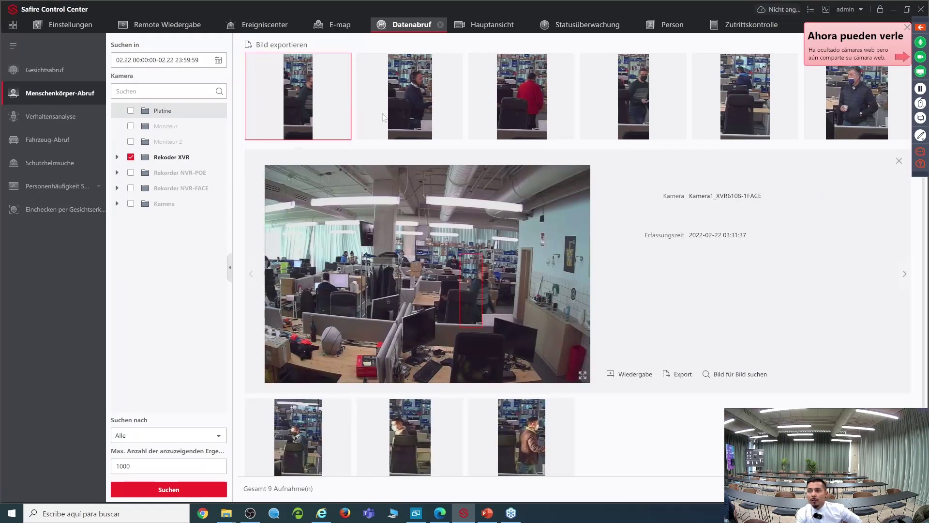
click(420, 110)
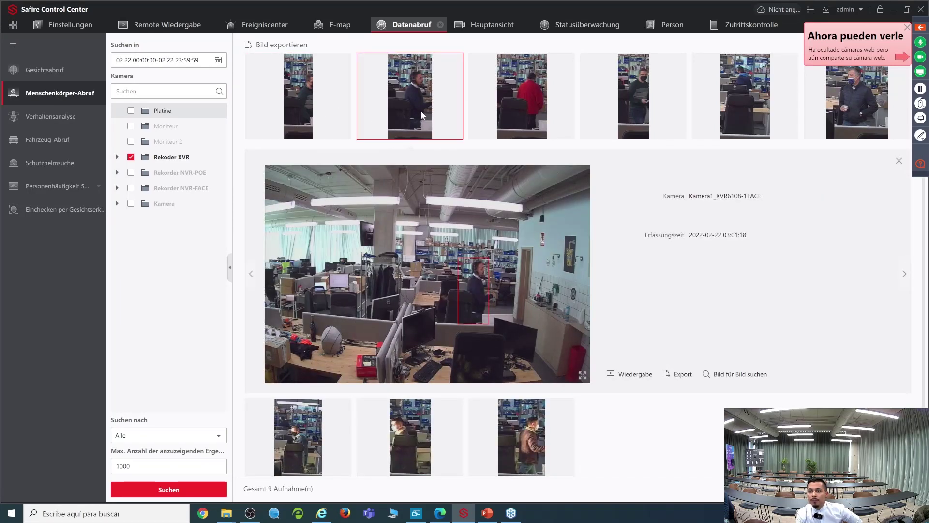
click(510, 104)
click(632, 97)
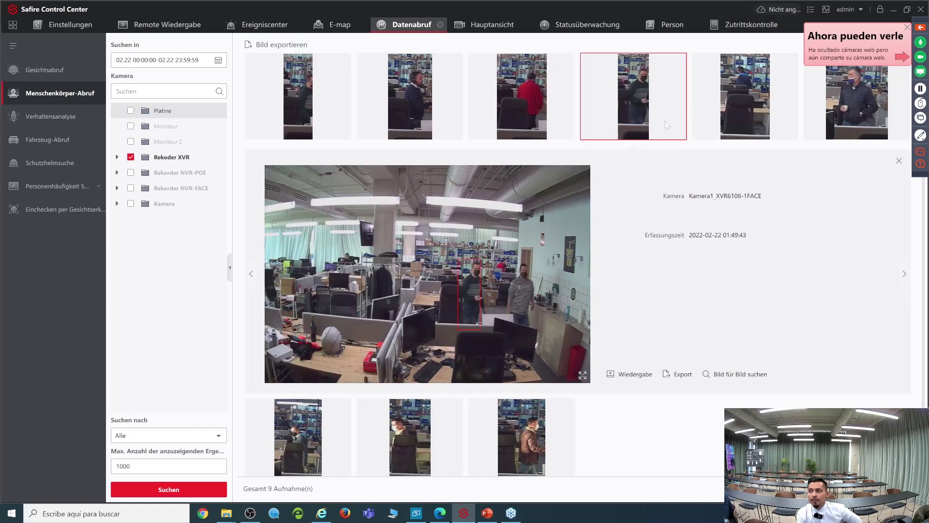
click(405, 451)
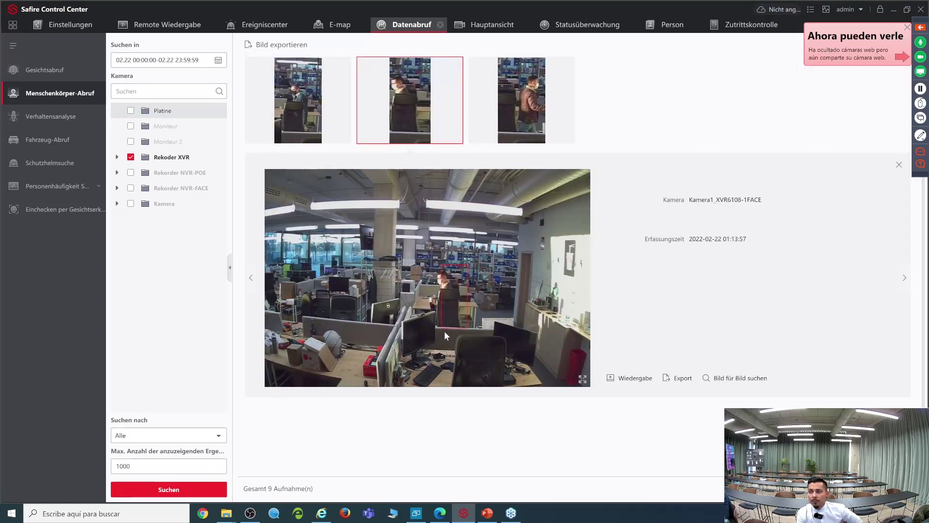
click(527, 138)
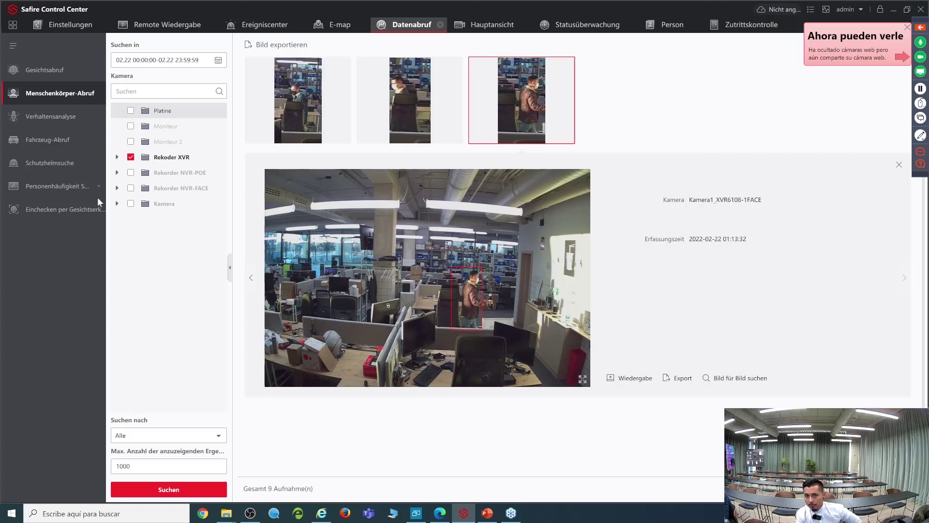
click(35, 141)
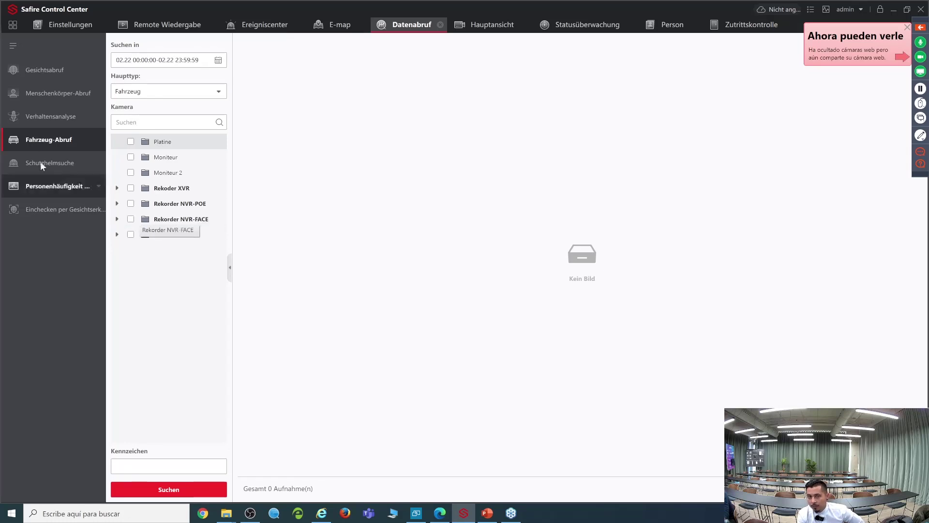
Step: Search Rekoder XVR for vehicles, which finds 0 results, then untick it
click(131, 189)
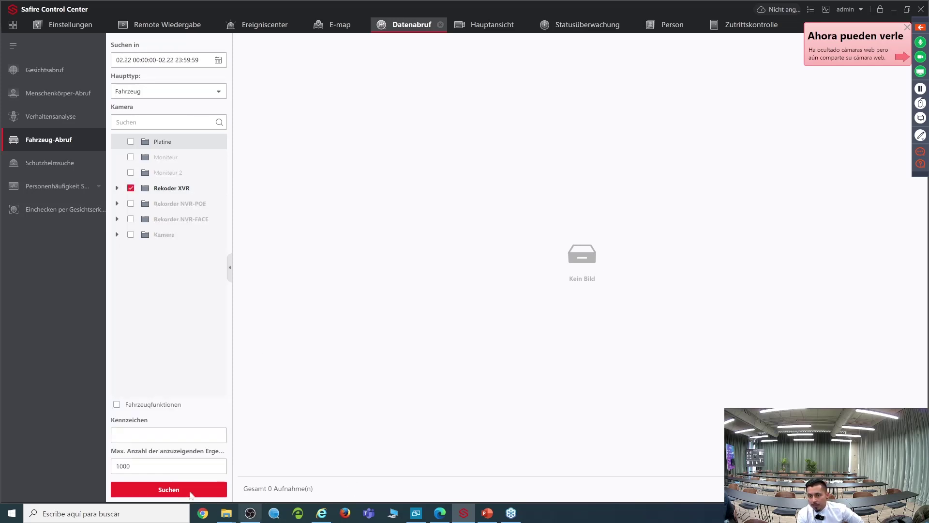
click(155, 487)
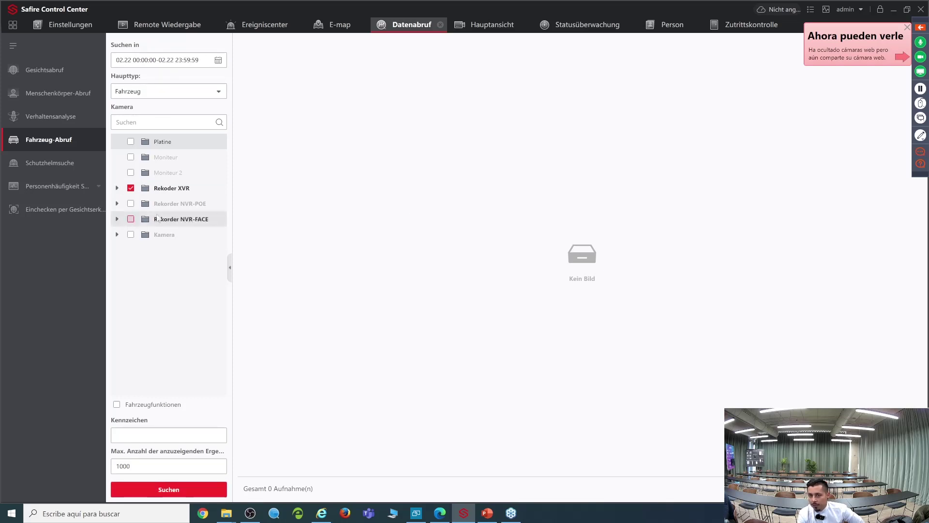
click(131, 188)
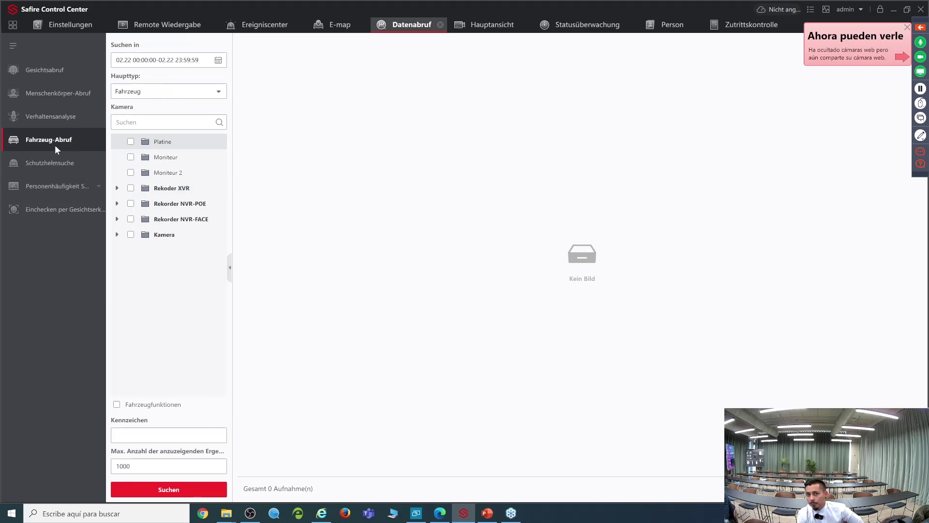
click(54, 118)
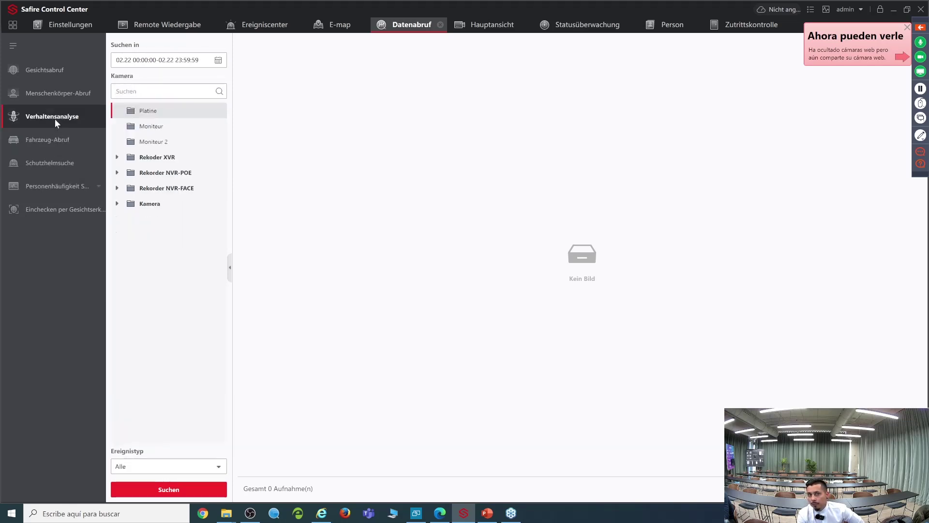
Step: Run a behaviour analysis search on IP-Kamera1 of the Rekorder NVR-POE
click(117, 188)
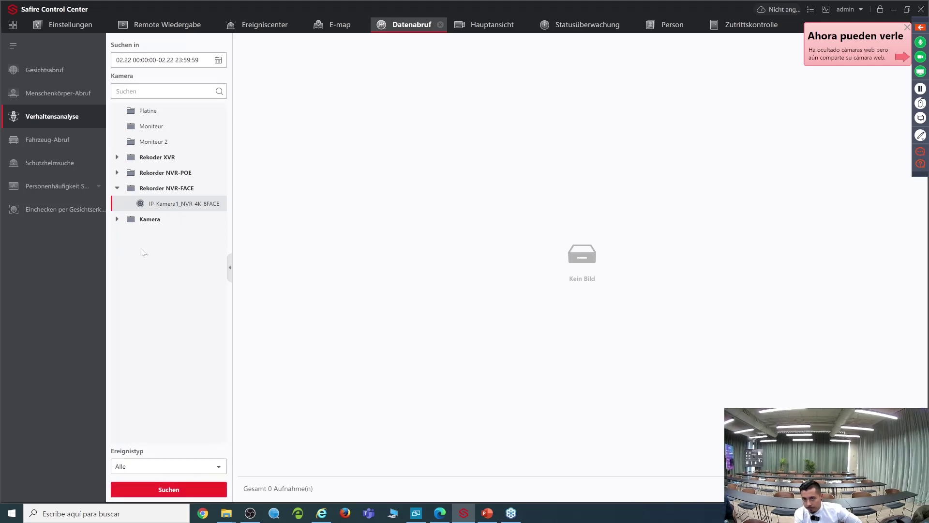
double_click(141, 187)
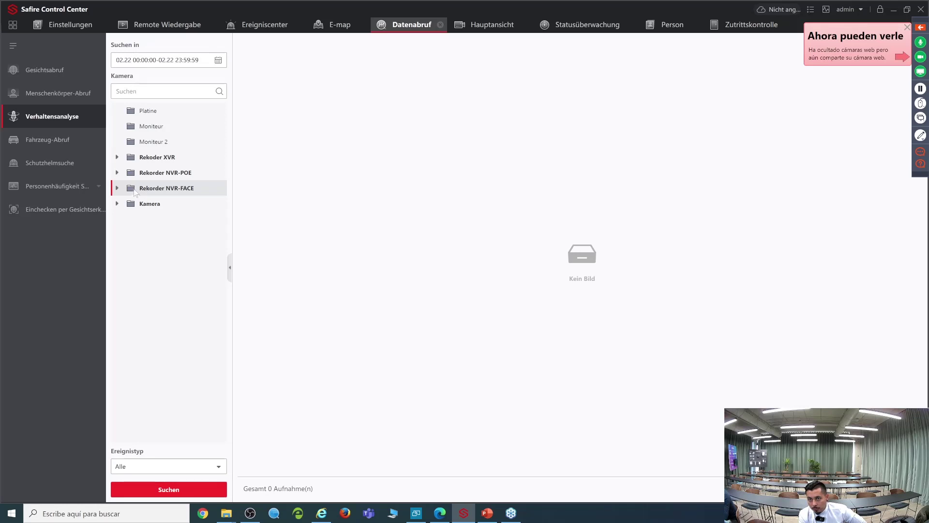
click(124, 170)
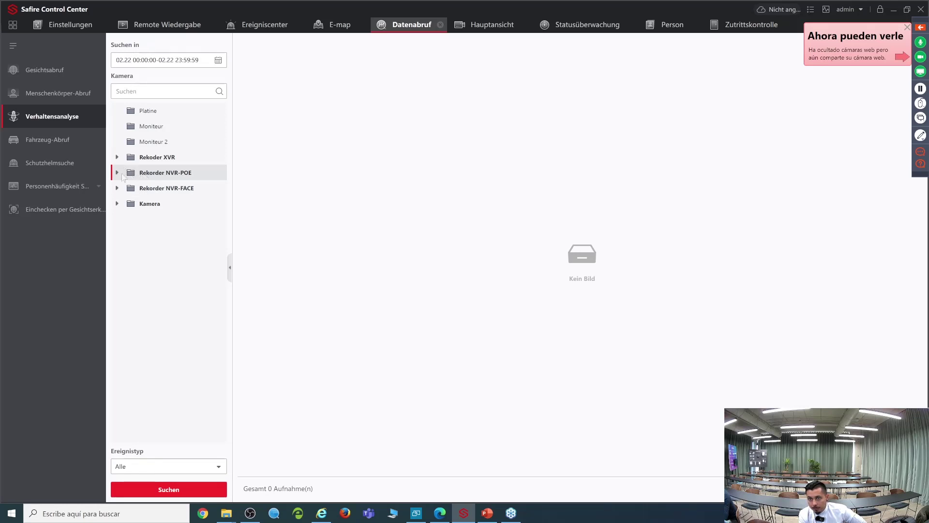
click(117, 173)
click(142, 188)
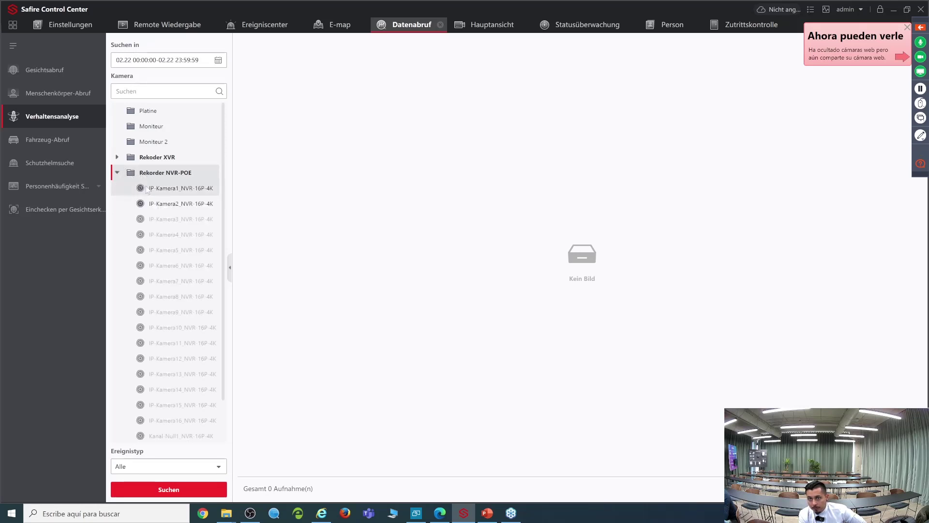
click(178, 491)
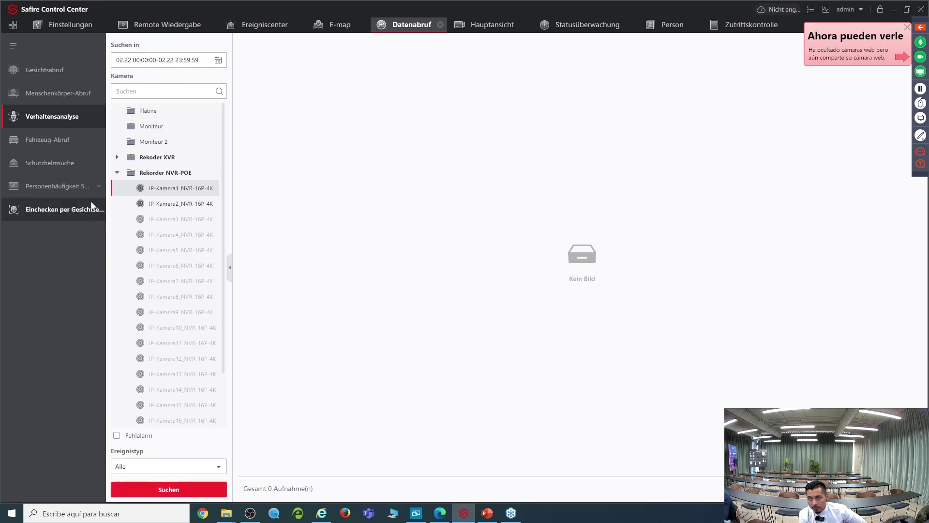
Step: Search Kamera1 on Rekoder XVR instead and view captures, ending on 01:13:57
click(117, 172)
click(118, 157)
click(145, 173)
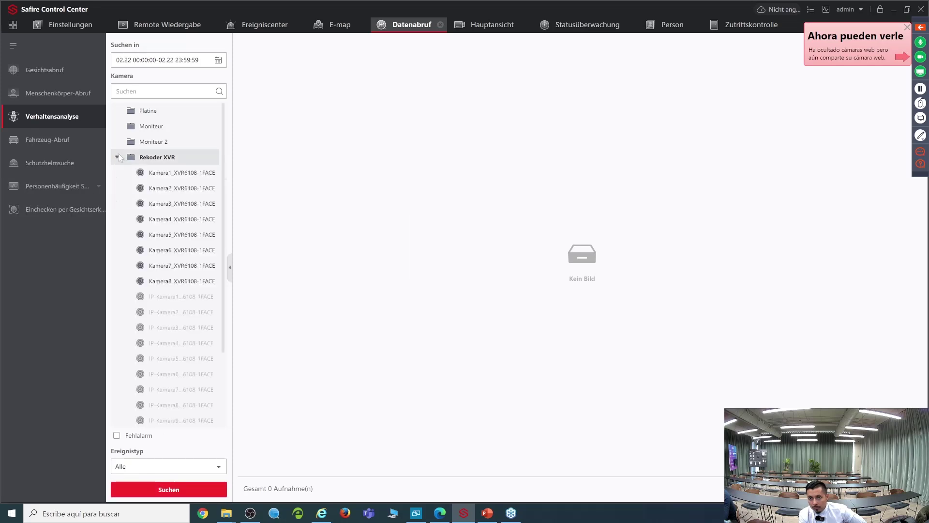
click(184, 491)
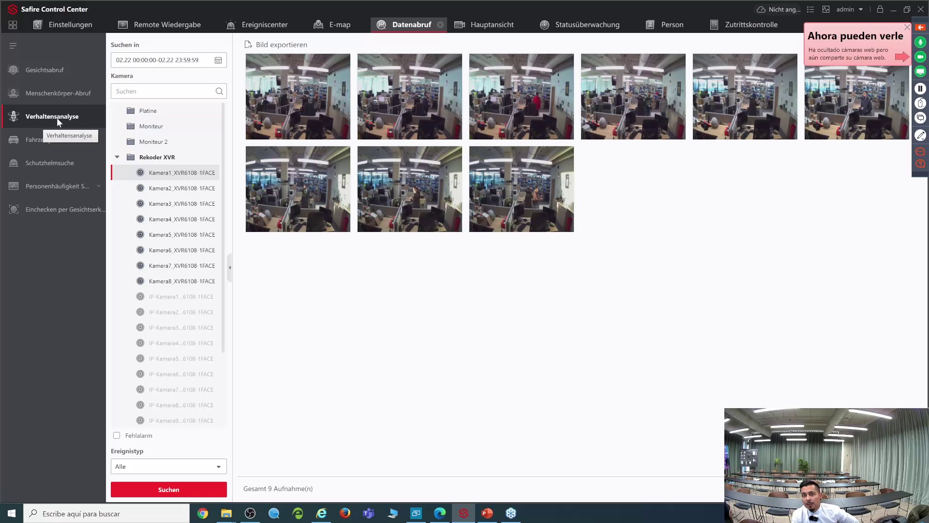
click(297, 115)
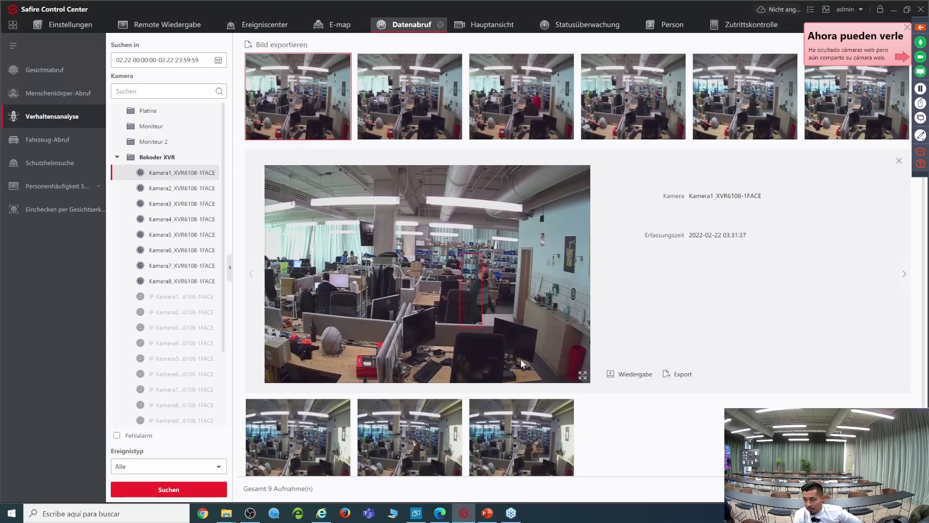
click(501, 440)
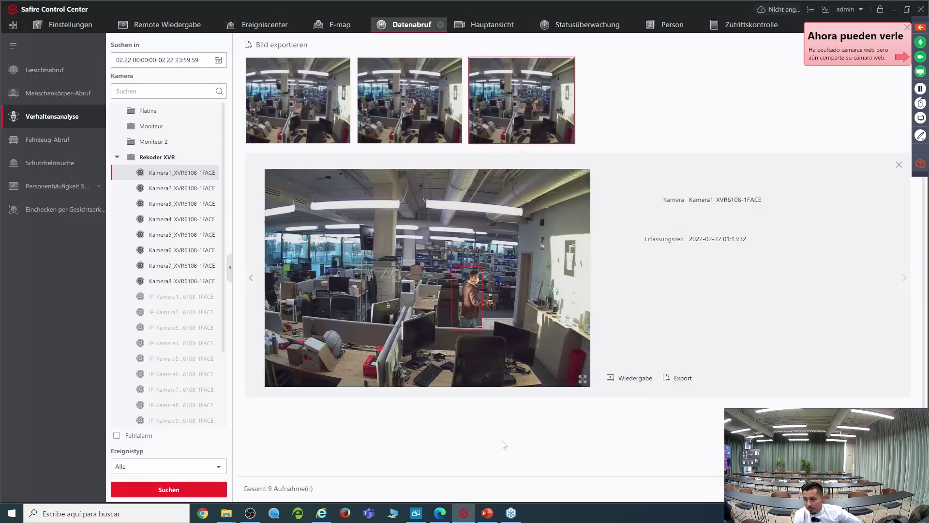
click(417, 107)
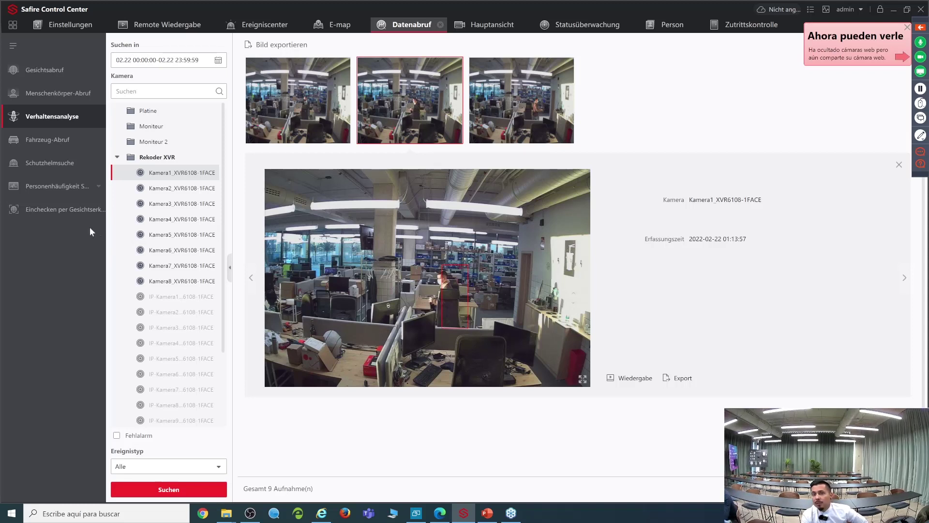
Step: Go back to the module home page and launch the E-map tile
click(13, 25)
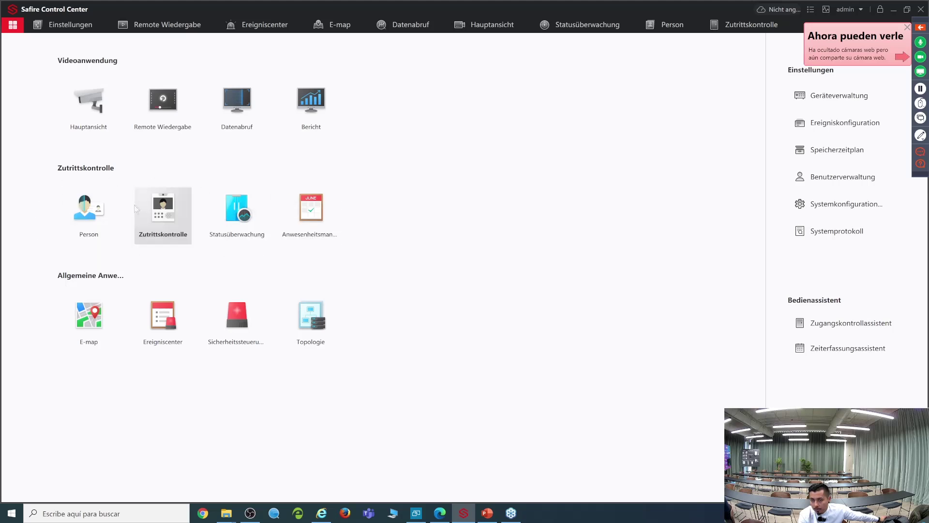
click(97, 343)
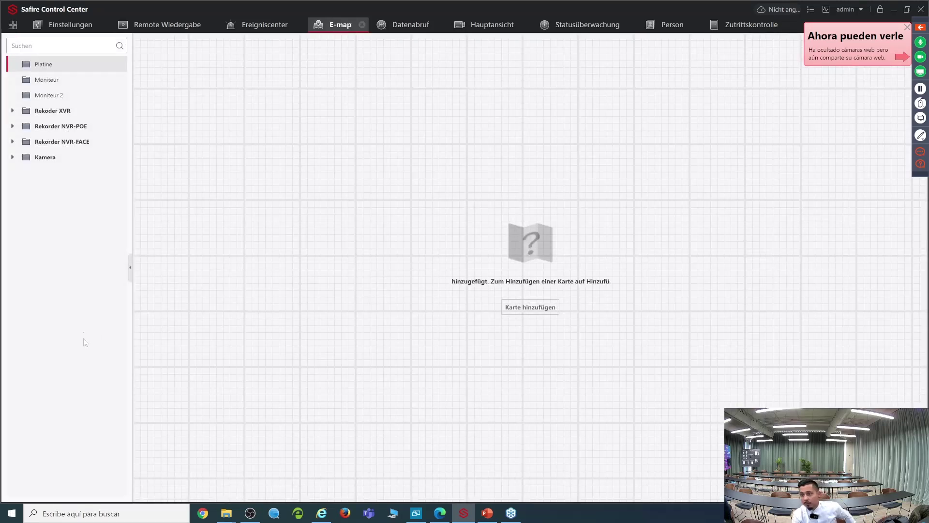
Step: Load the Rekoder XVR floor plan from the E-map tree and select Kamera5 on the map
click(12, 111)
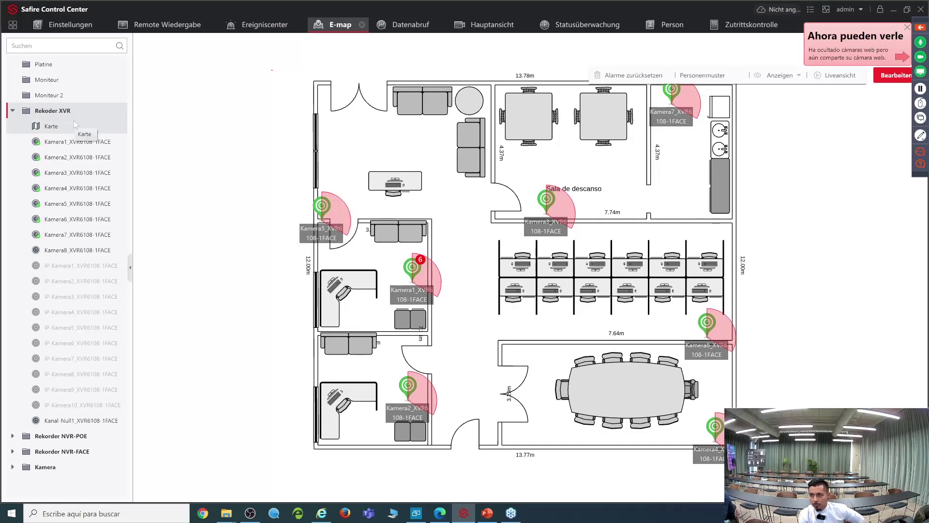
click(73, 141)
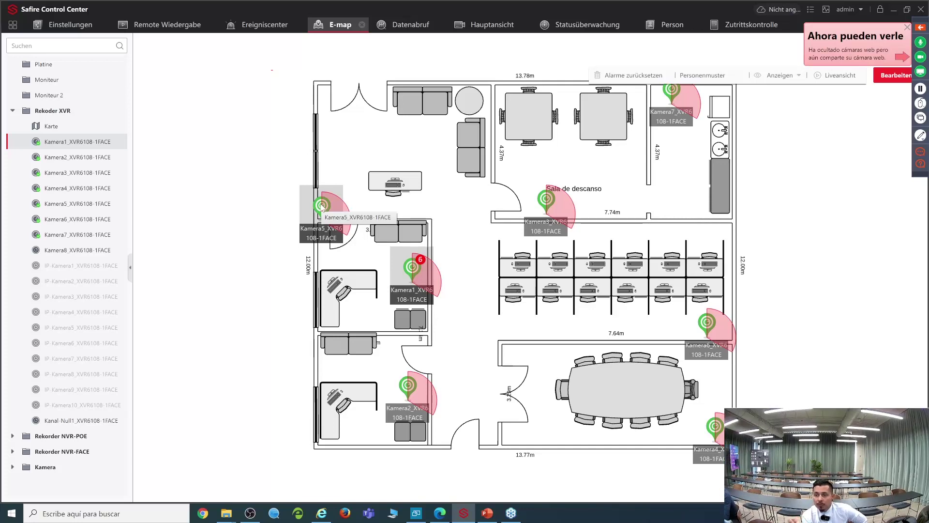
click(336, 219)
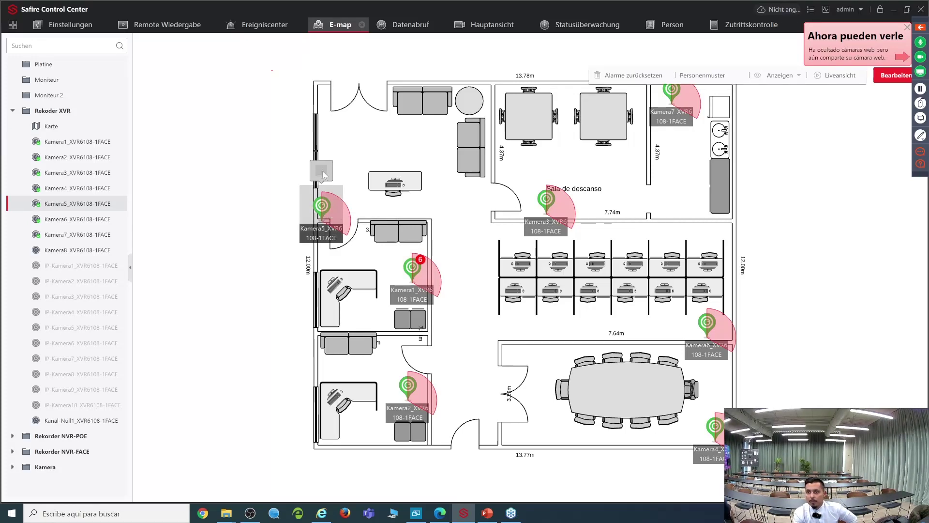
Step: Open and close Kamera5's live popup, then open Kamera1's live video from its map marker
click(83, 142)
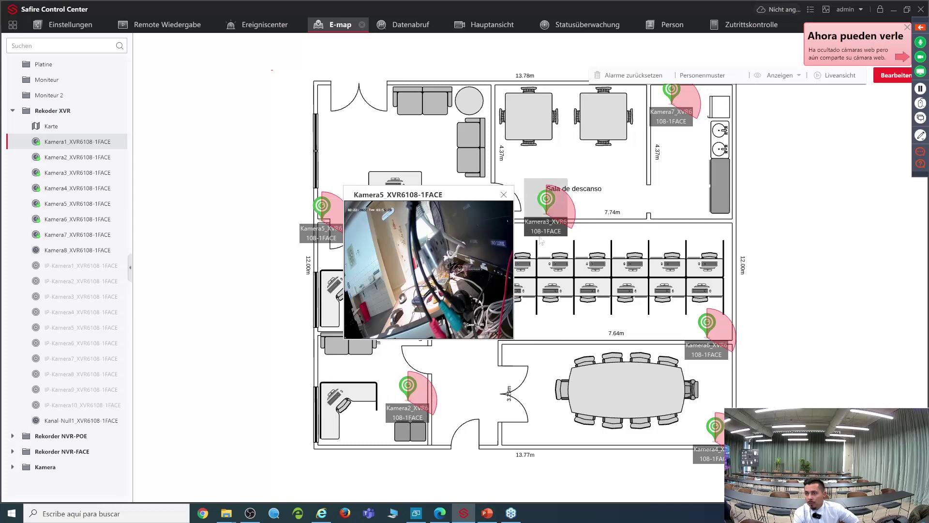
click(504, 195)
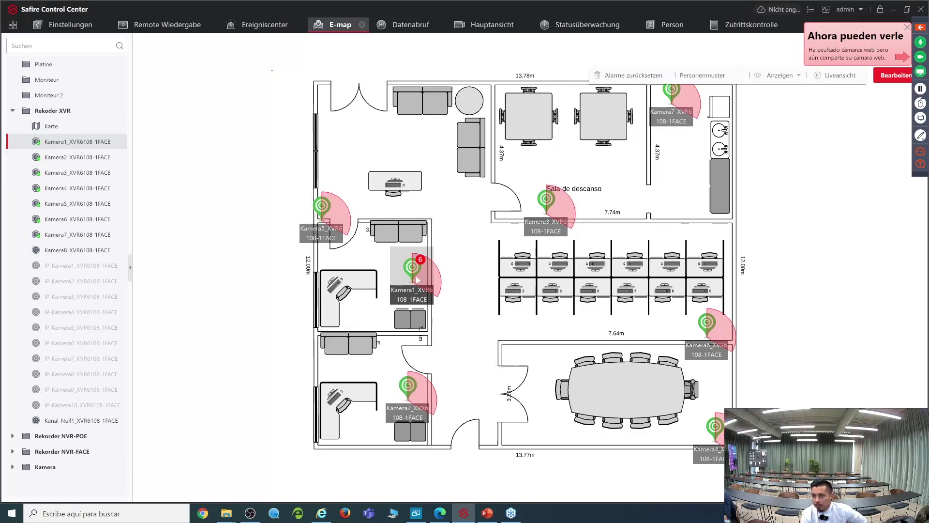
click(412, 268)
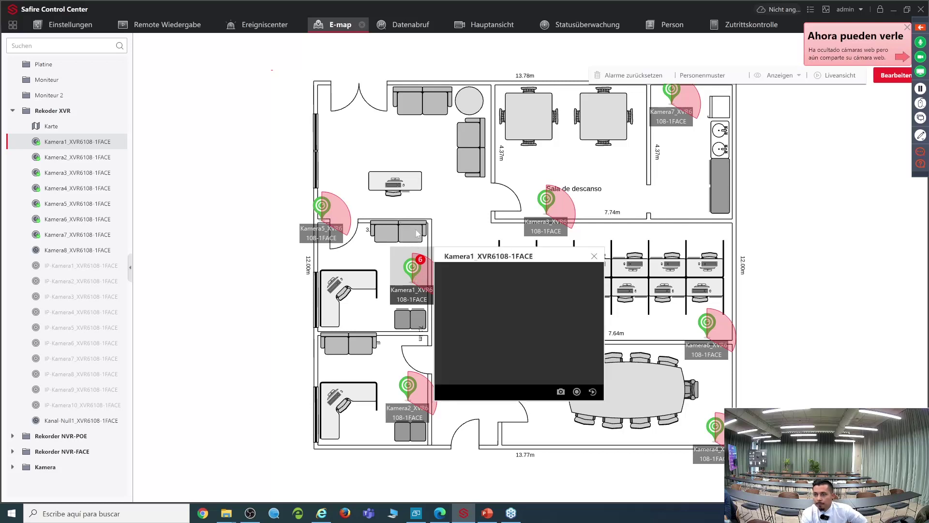